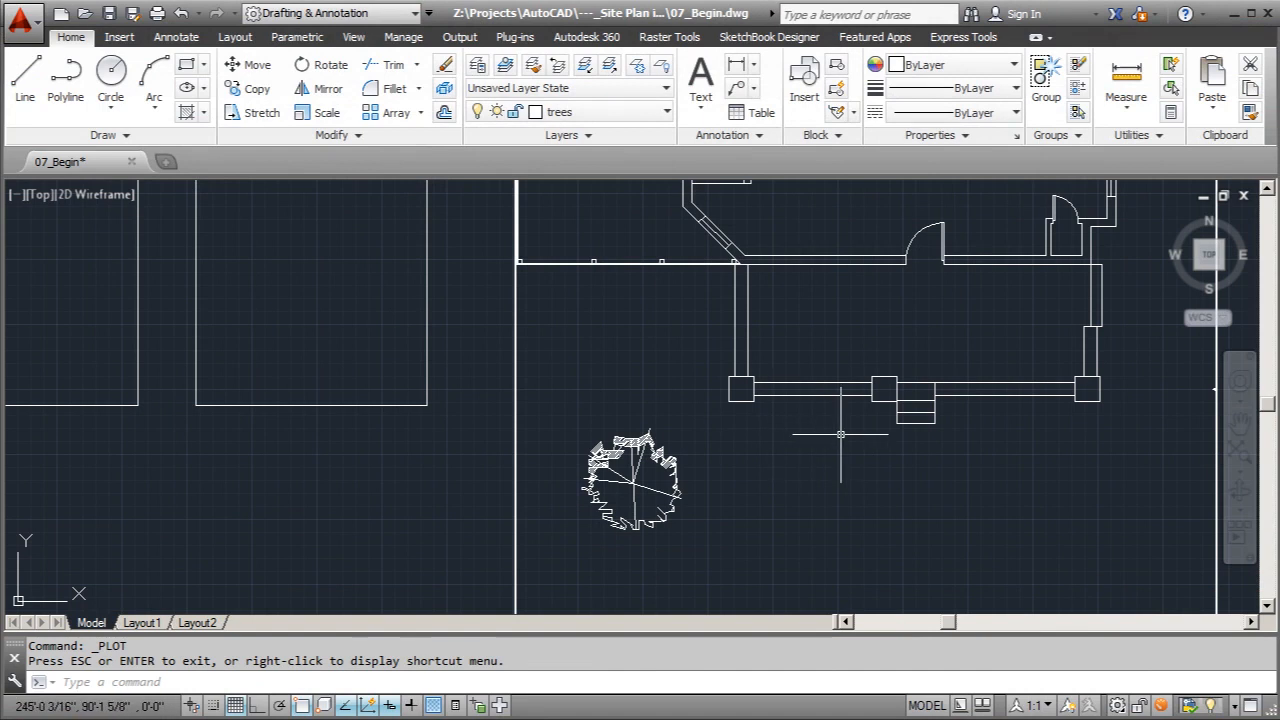
Draw a circle with a 1'6 radius below the front porch wall, to the right of the existing tree
{"action": "scroll", "coordinate": [728, 462], "scroll_direction": "down", "scroll_amount": 2}
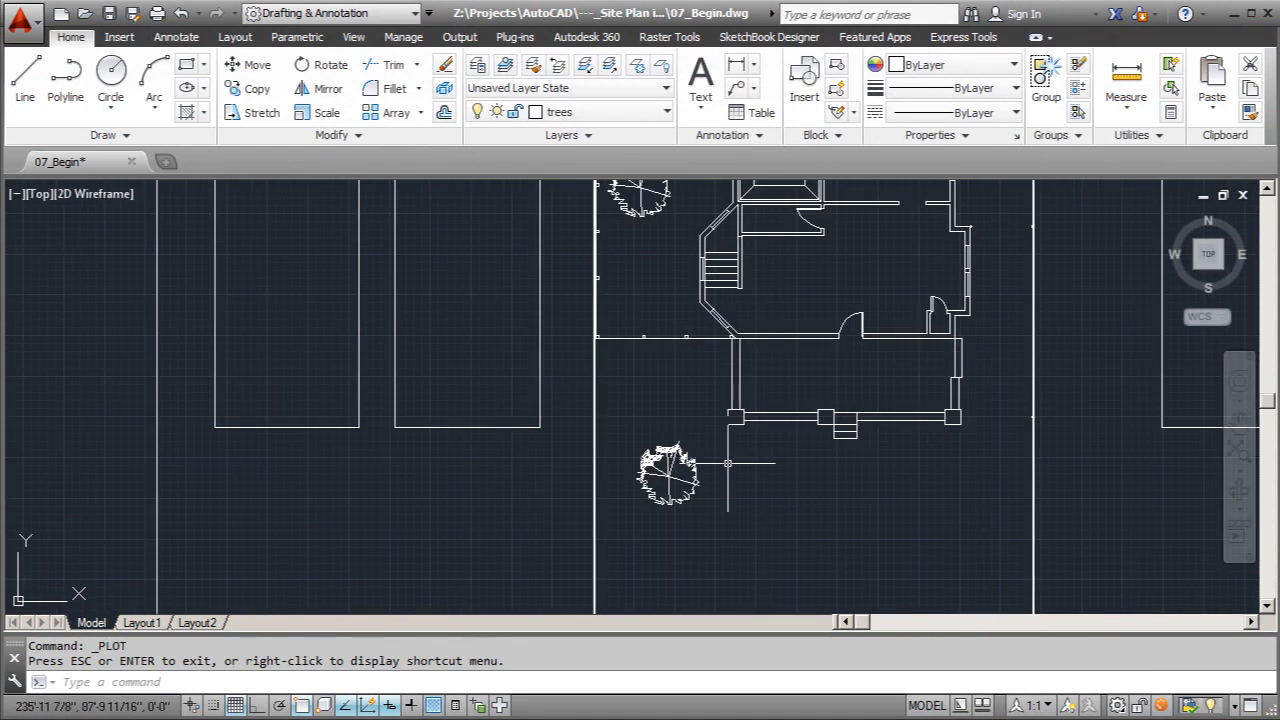
{"action": "scroll", "coordinate": [710, 460], "scroll_direction": "up", "scroll_amount": 4}
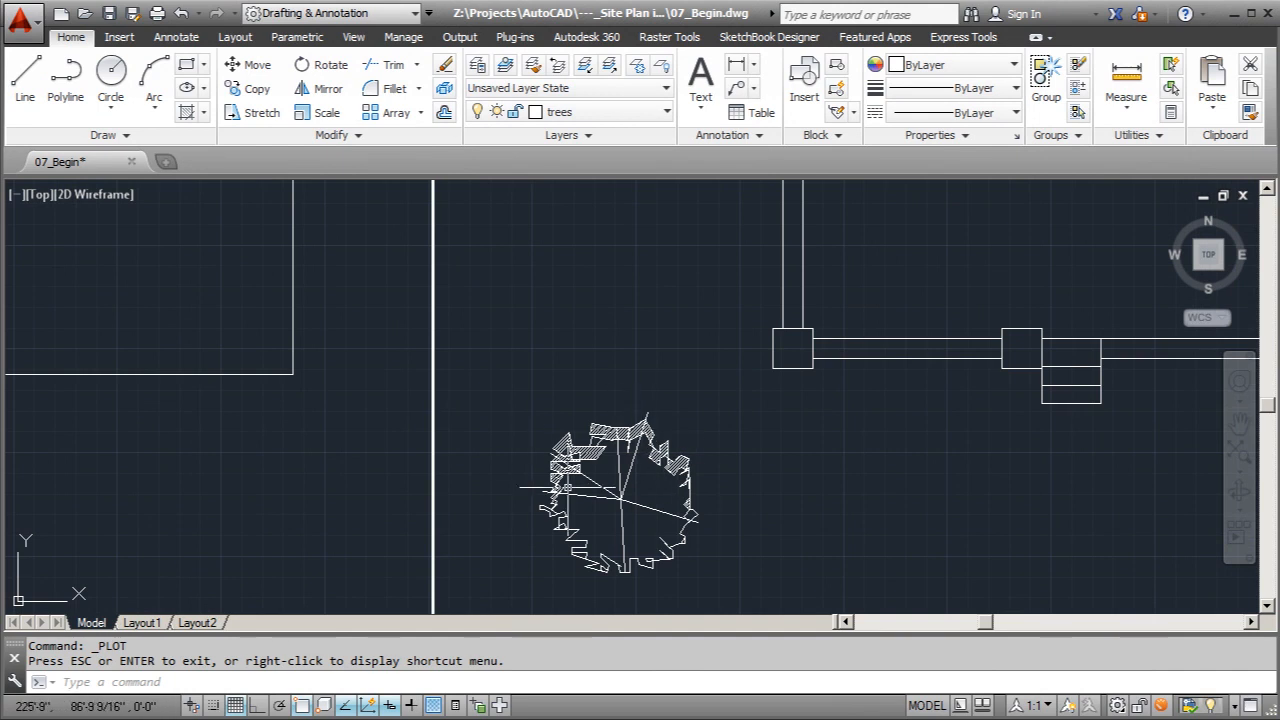
{"action": "scroll", "coordinate": [570, 416], "scroll_direction": "down", "scroll_amount": 1}
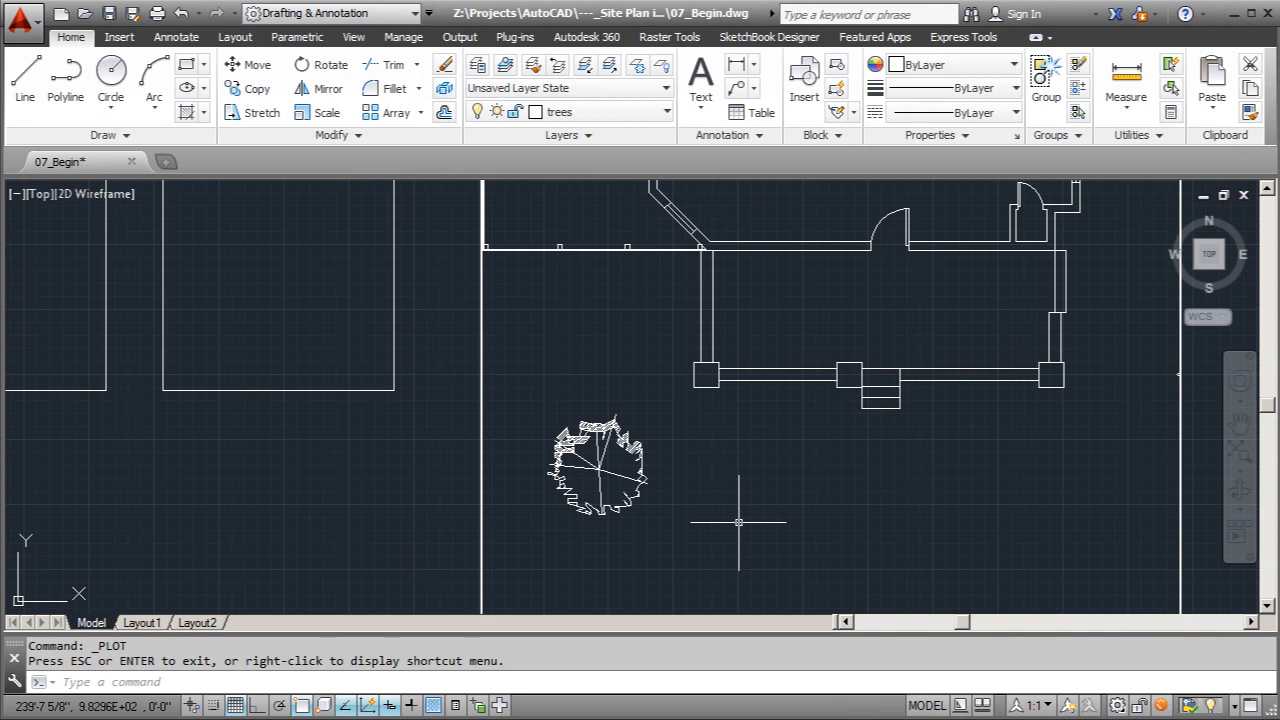
{"action": "left_click", "coordinate": [110, 70]}
{"action": "scroll", "coordinate": [690, 430], "scroll_direction": "up", "scroll_amount": 3}
{"action": "scroll", "coordinate": [686, 437], "scroll_direction": "down", "scroll_amount": 2}
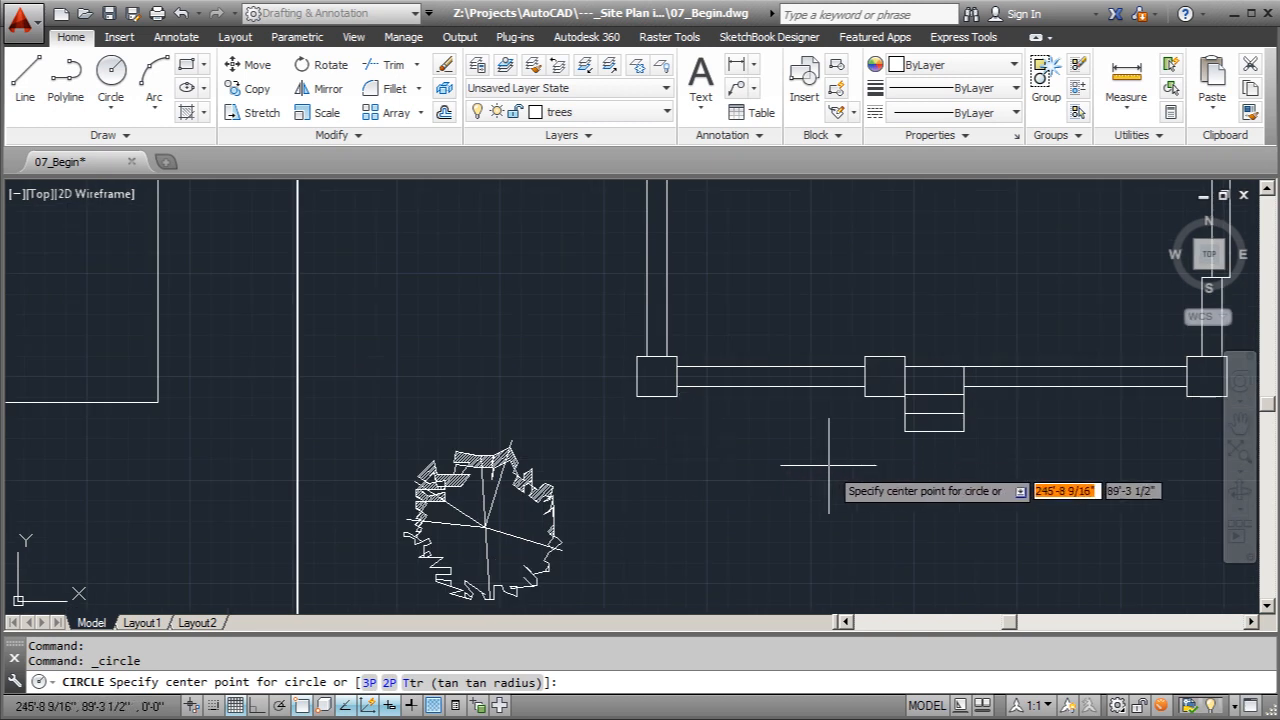
{"action": "left_click", "coordinate": [704, 447]}
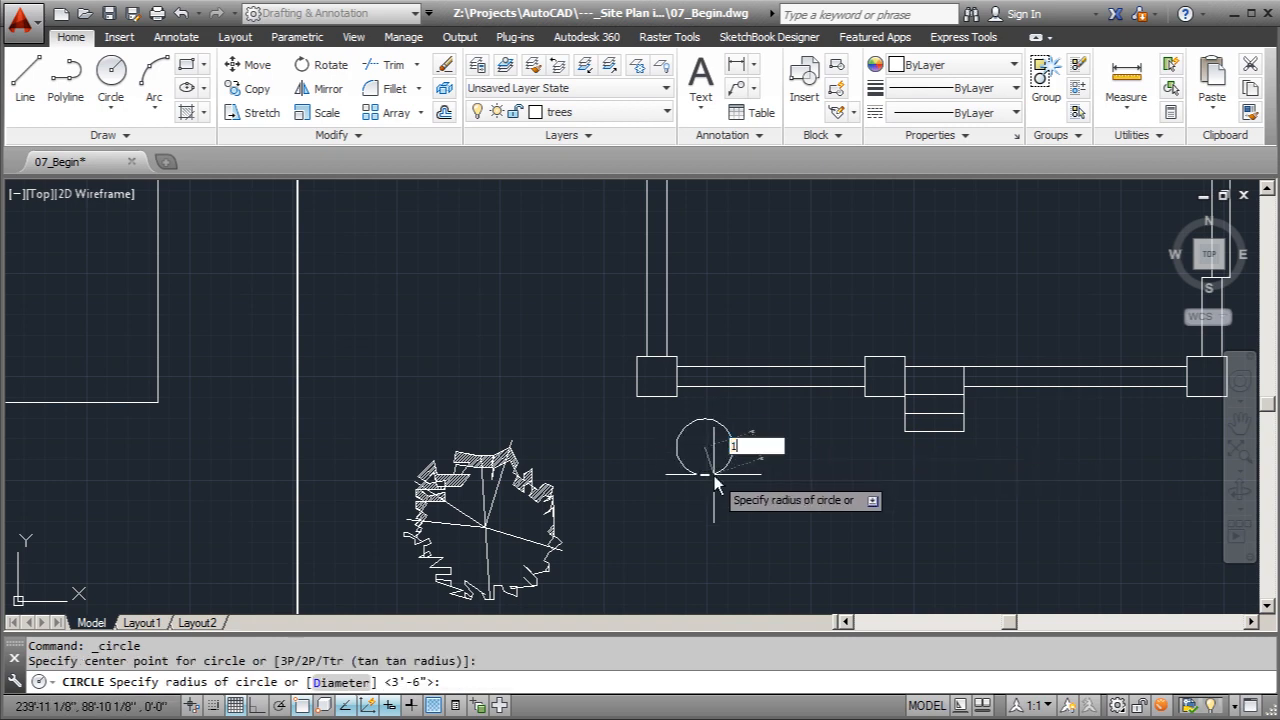
{"action": "type", "text": "1'6"}
{"action": "key", "text": "Return"}
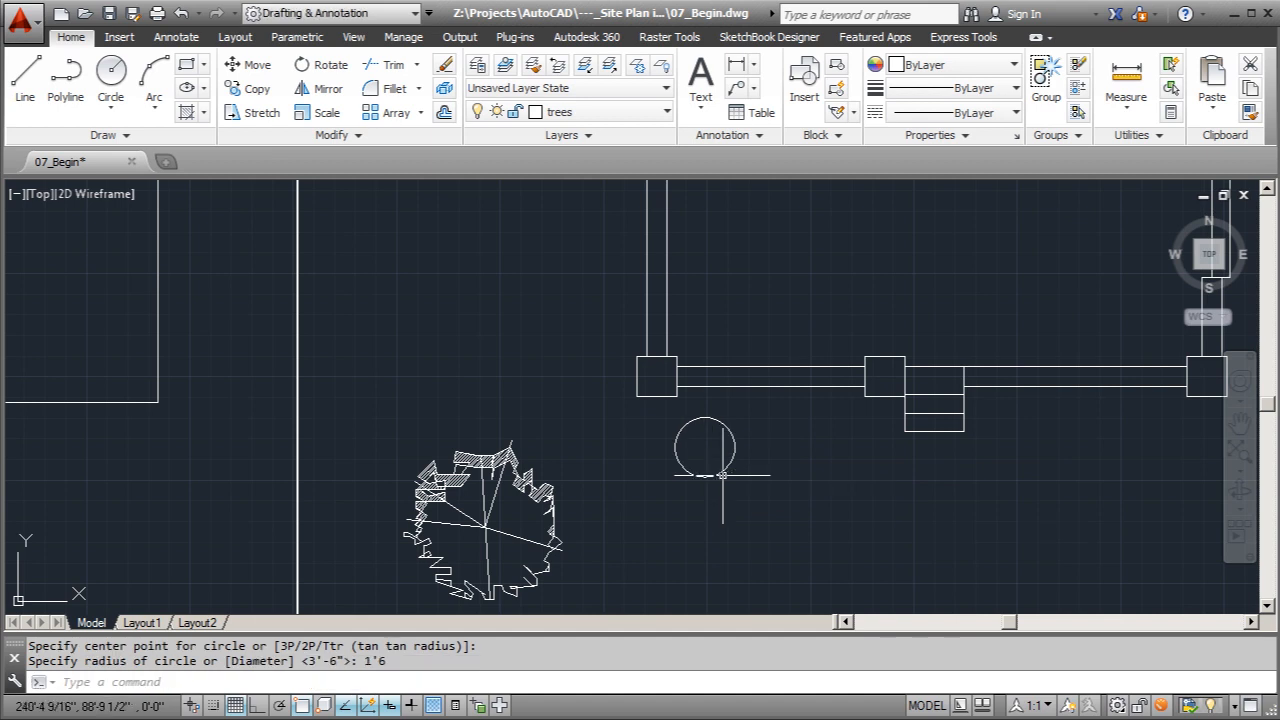
Draw a smaller circle with a radius of about 9" overlapping the first circle's upper-right edge
{"action": "left_click", "coordinate": [111, 72]}
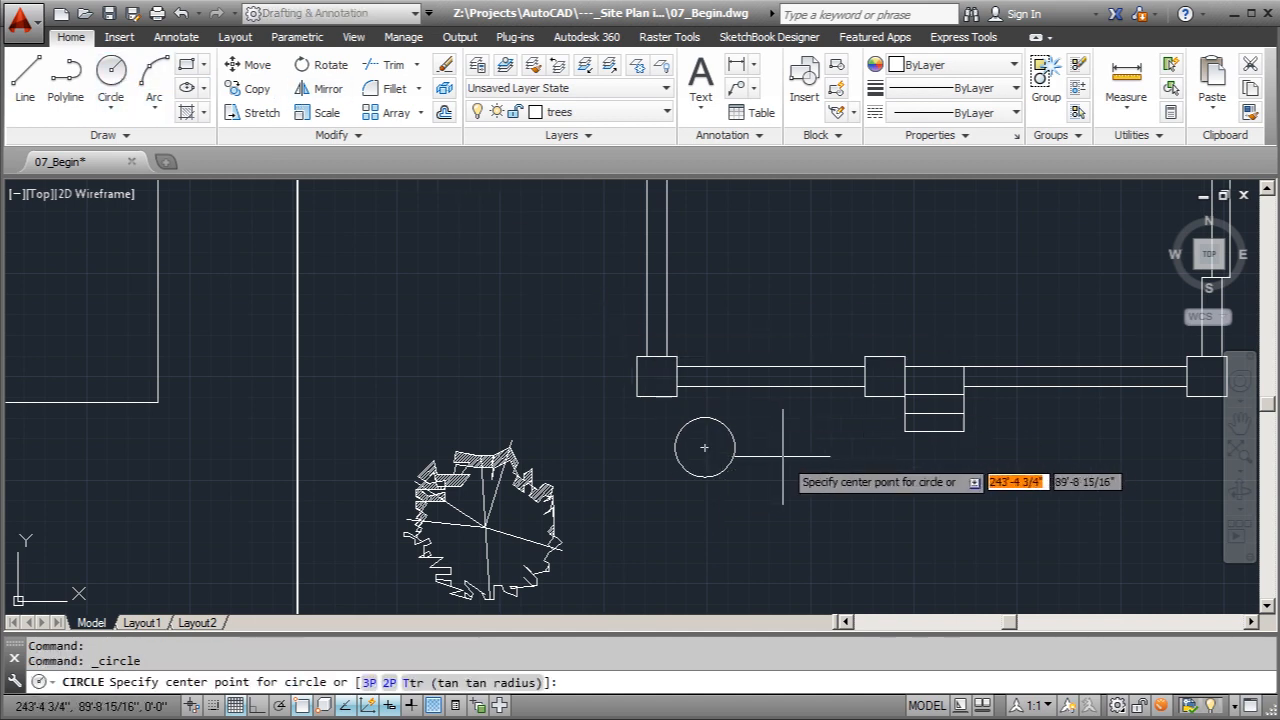
{"action": "scroll", "coordinate": [767, 429], "scroll_direction": "up", "scroll_amount": 5}
{"action": "left_click", "coordinate": [702, 432]}
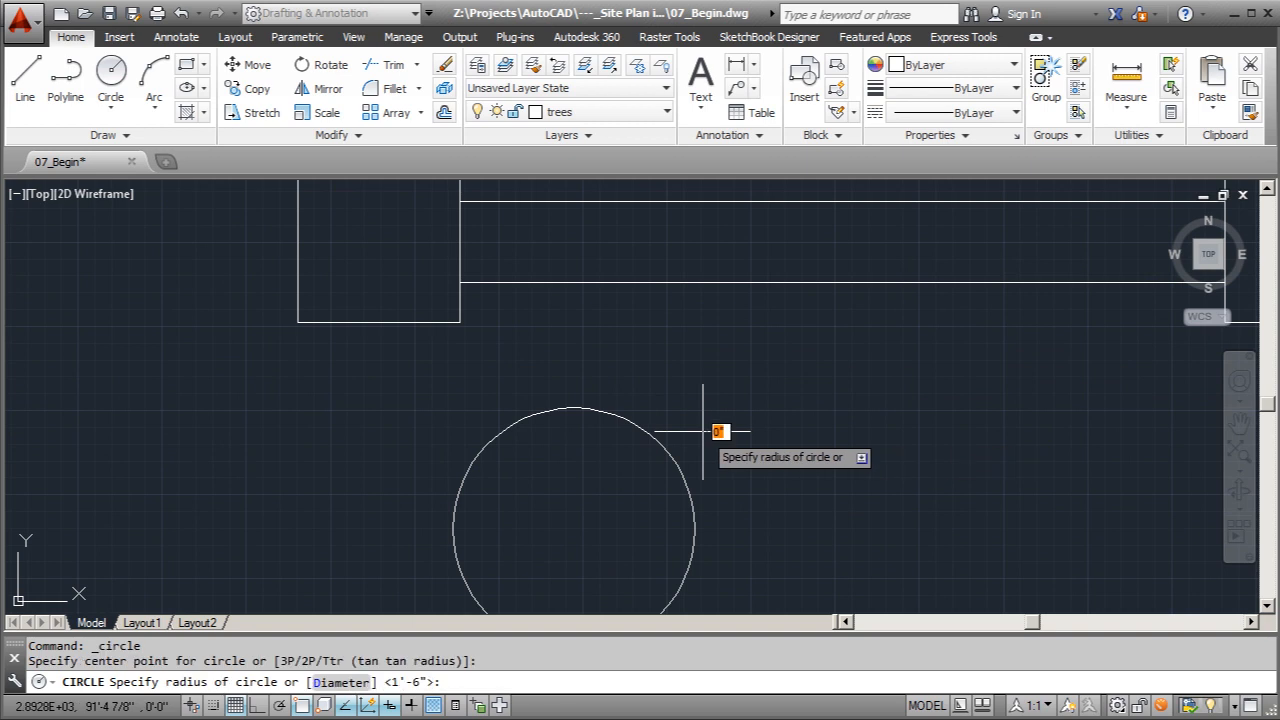
{"action": "left_click", "coordinate": [740, 474]}
{"action": "scroll", "coordinate": [712, 449], "scroll_direction": "down", "scroll_amount": 2}
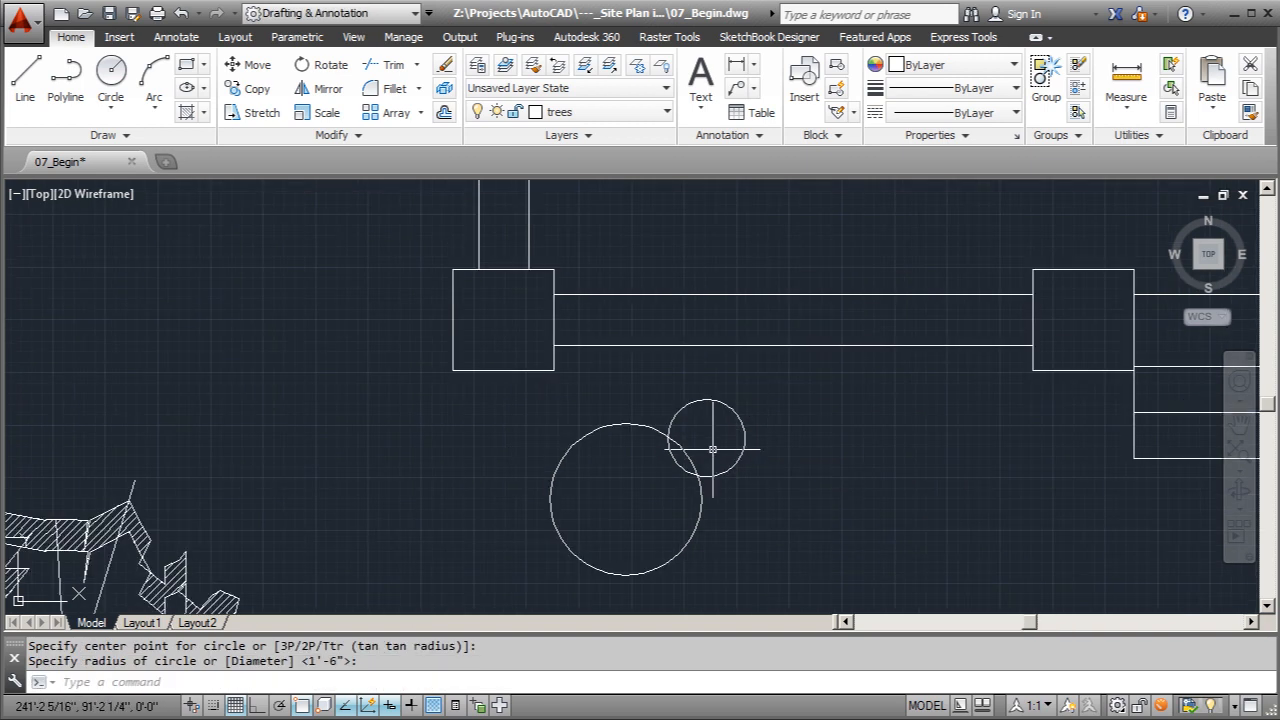
Draw a third circle with a radius of about 1'-2" and move it to overlap the small circle's right side
{"action": "left_click", "coordinate": [115, 75]}
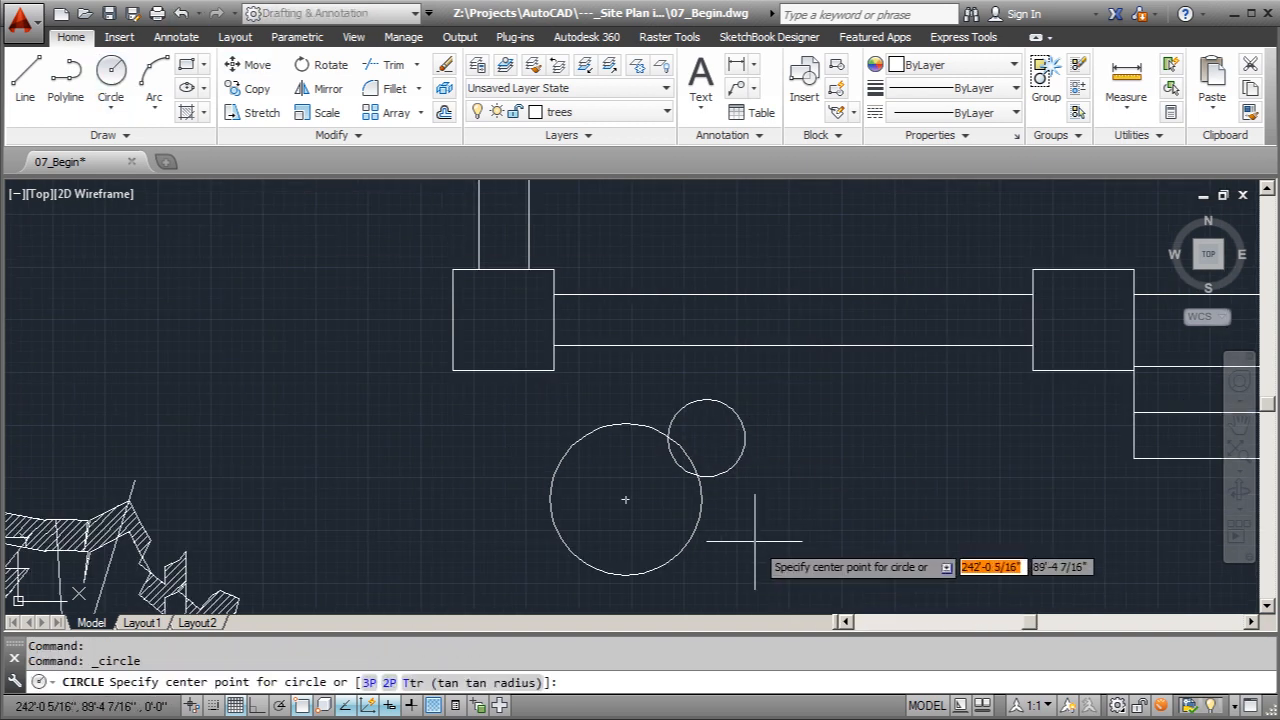
{"action": "left_click", "coordinate": [793, 532]}
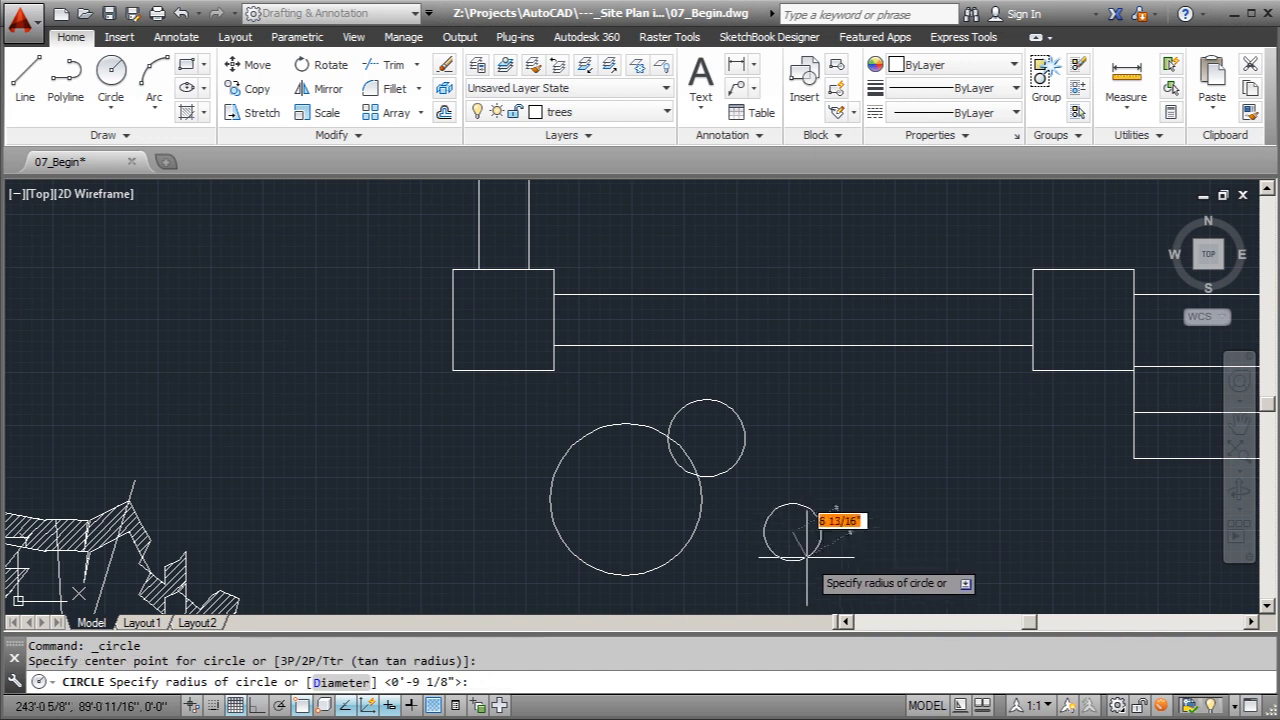
{"action": "left_click", "coordinate": [851, 532]}
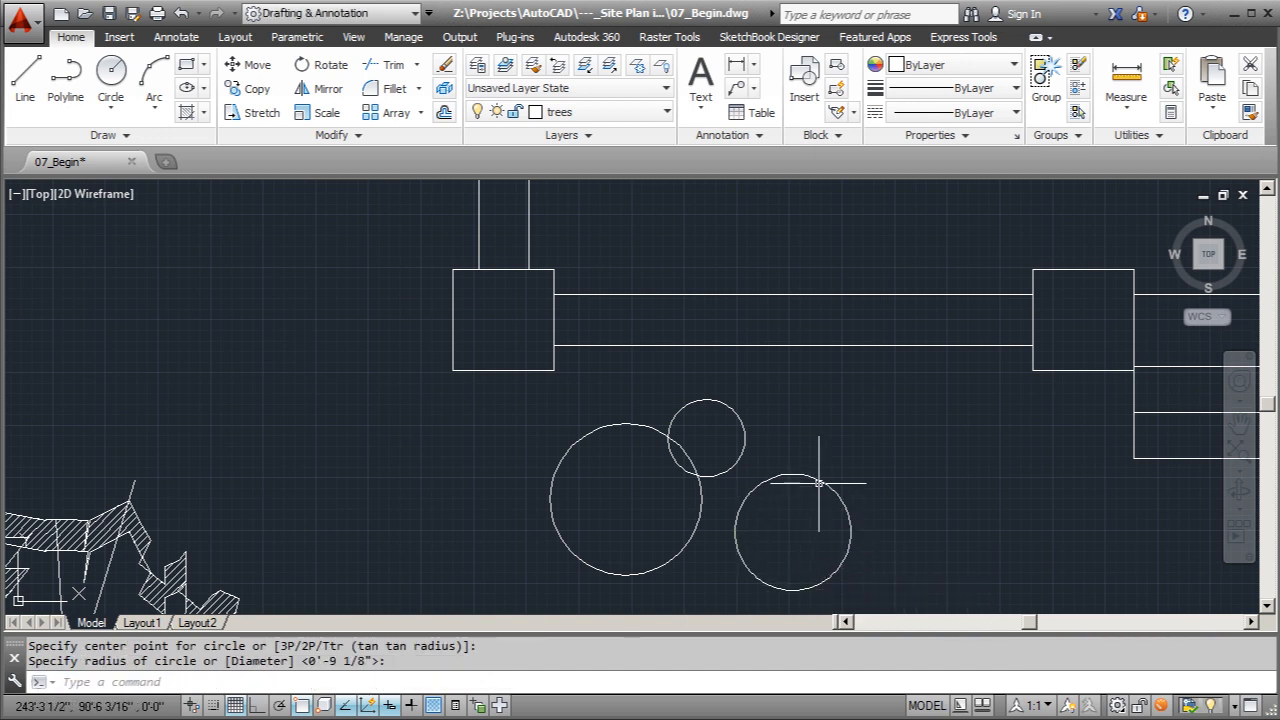
{"action": "left_click", "coordinate": [789, 529]}
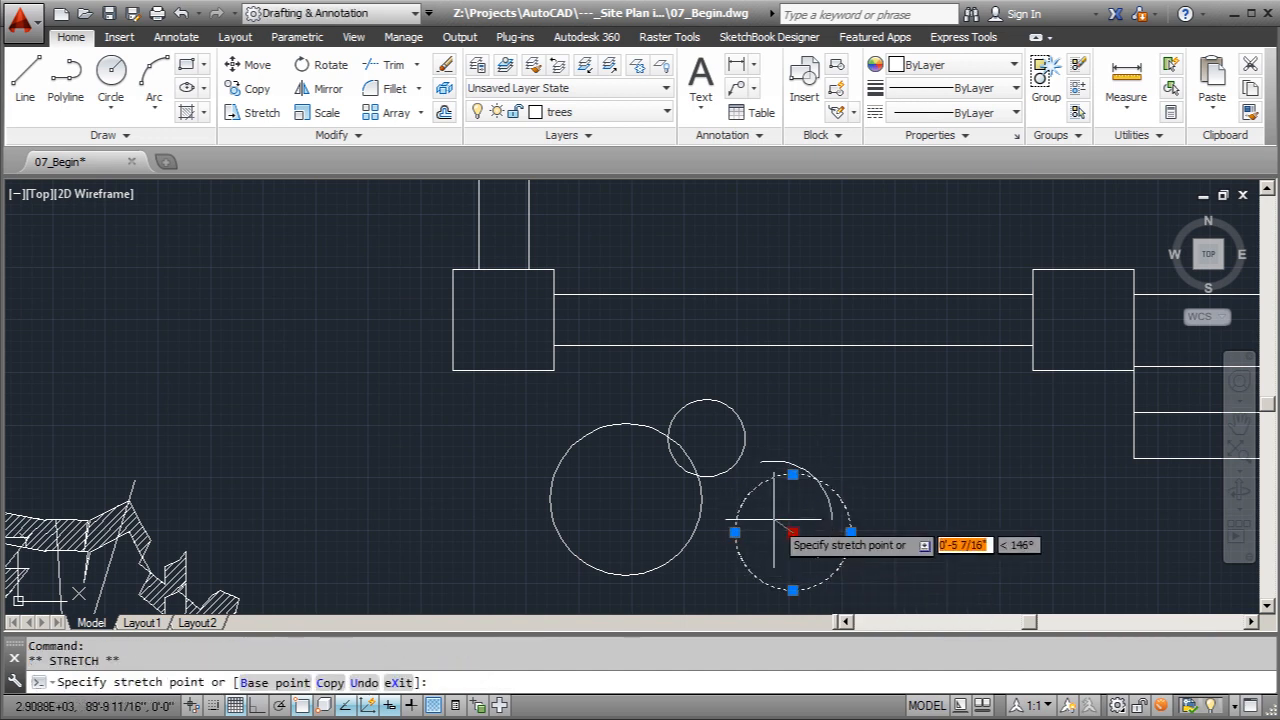
{"action": "left_click", "coordinate": [783, 474]}
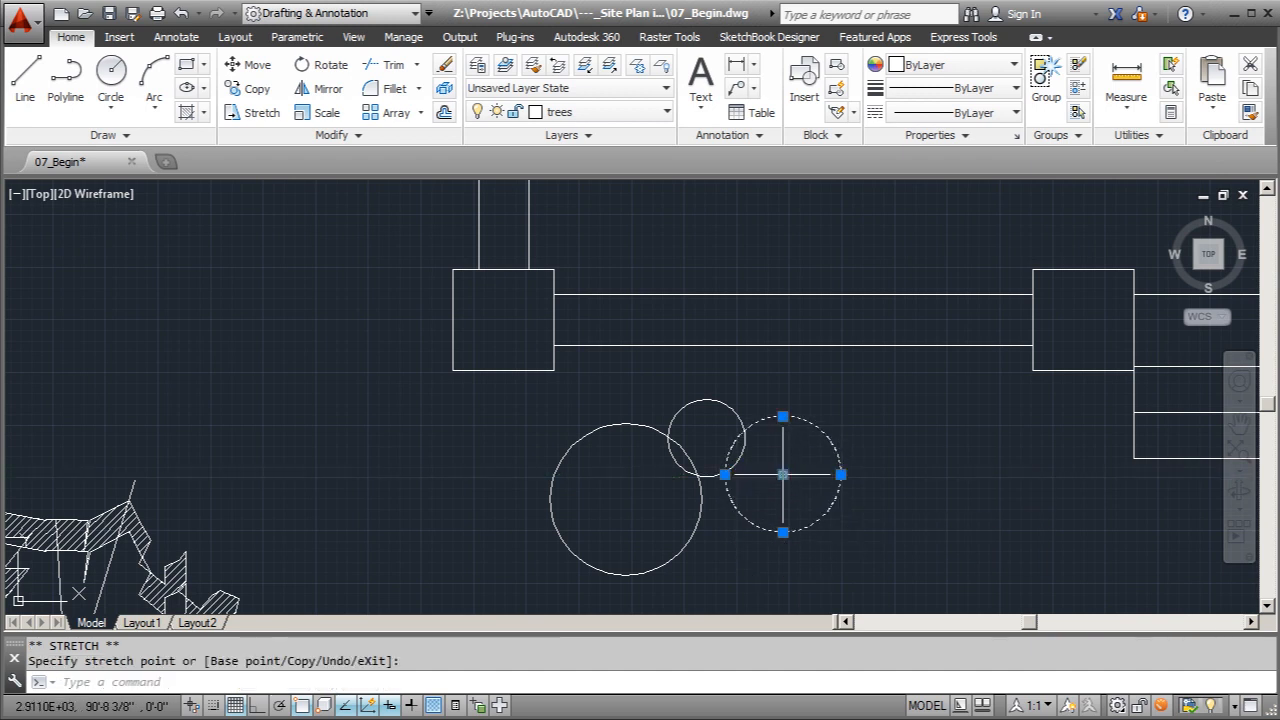
Draw a fourth circle with a radius of about 6 1/2" on the third circle's lower-right edge
{"action": "left_click", "coordinate": [111, 75]}
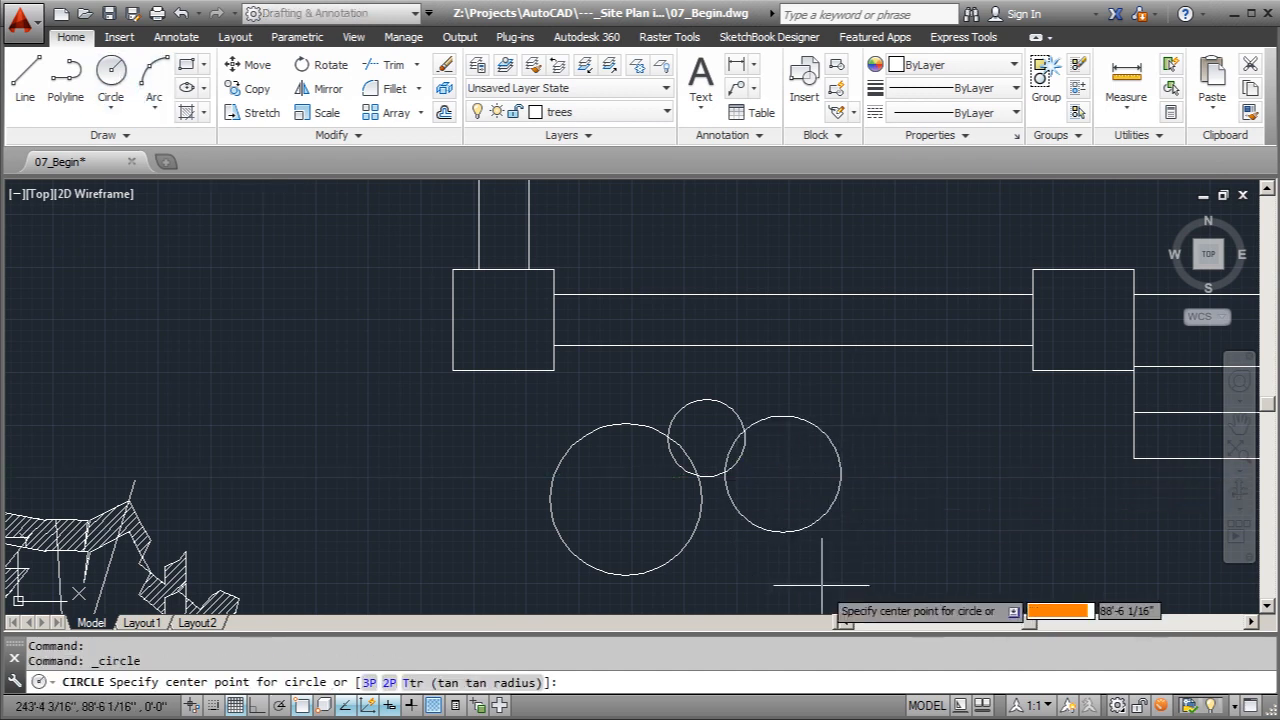
{"action": "left_click", "coordinate": [842, 523]}
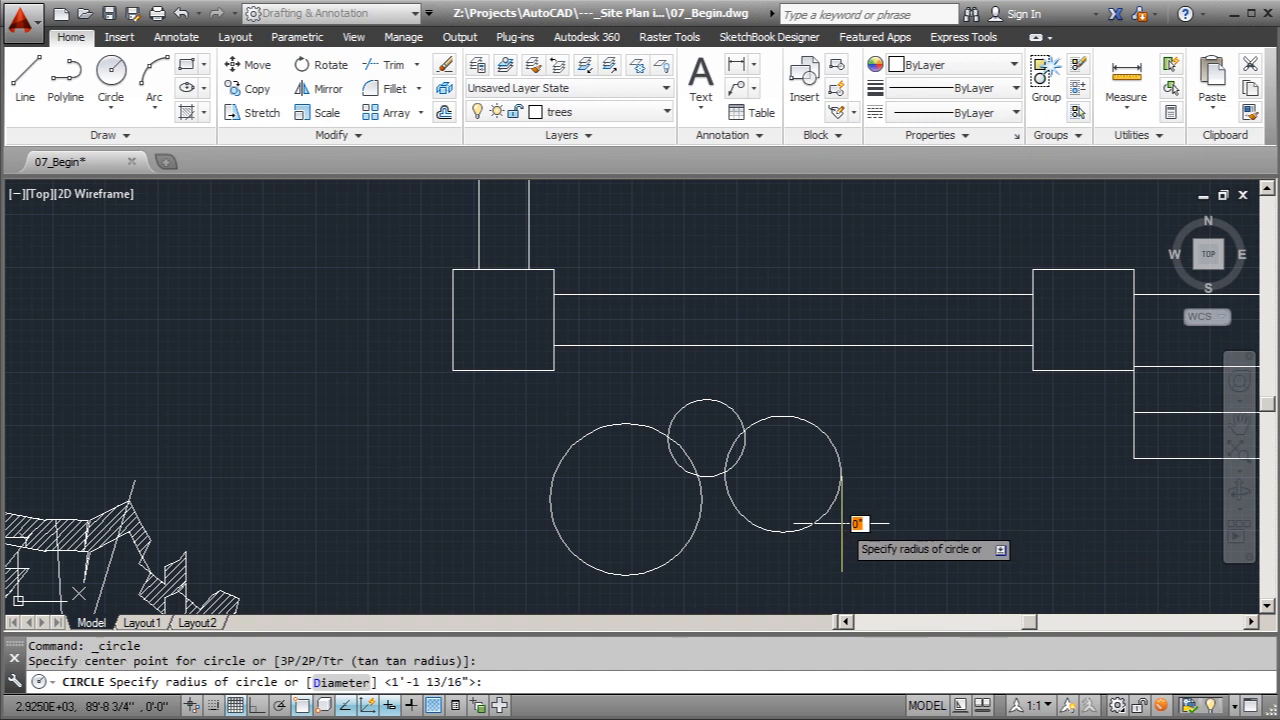
{"action": "left_click", "coordinate": [861, 543]}
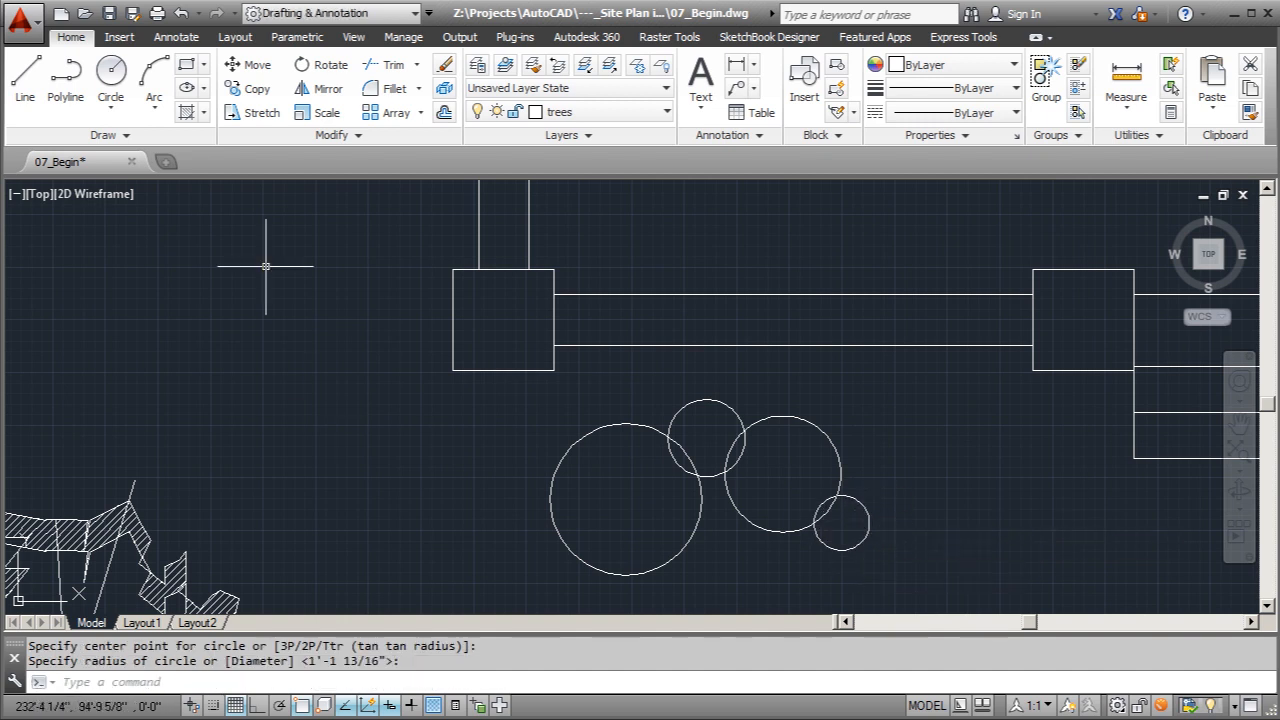
Draw a fifth circle, slightly larger than the first, just right of the smallest circle to finish the shrub guide row
{"action": "left_click", "coordinate": [112, 76]}
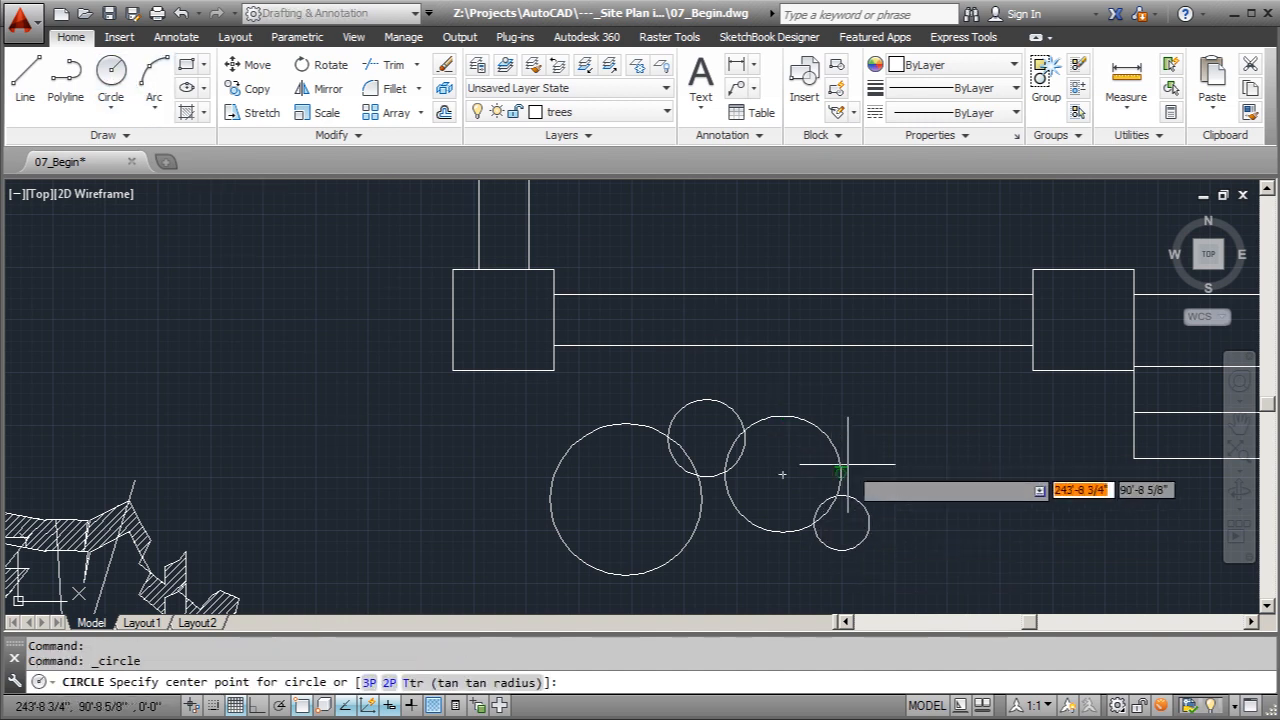
{"action": "left_click", "coordinate": [943, 500]}
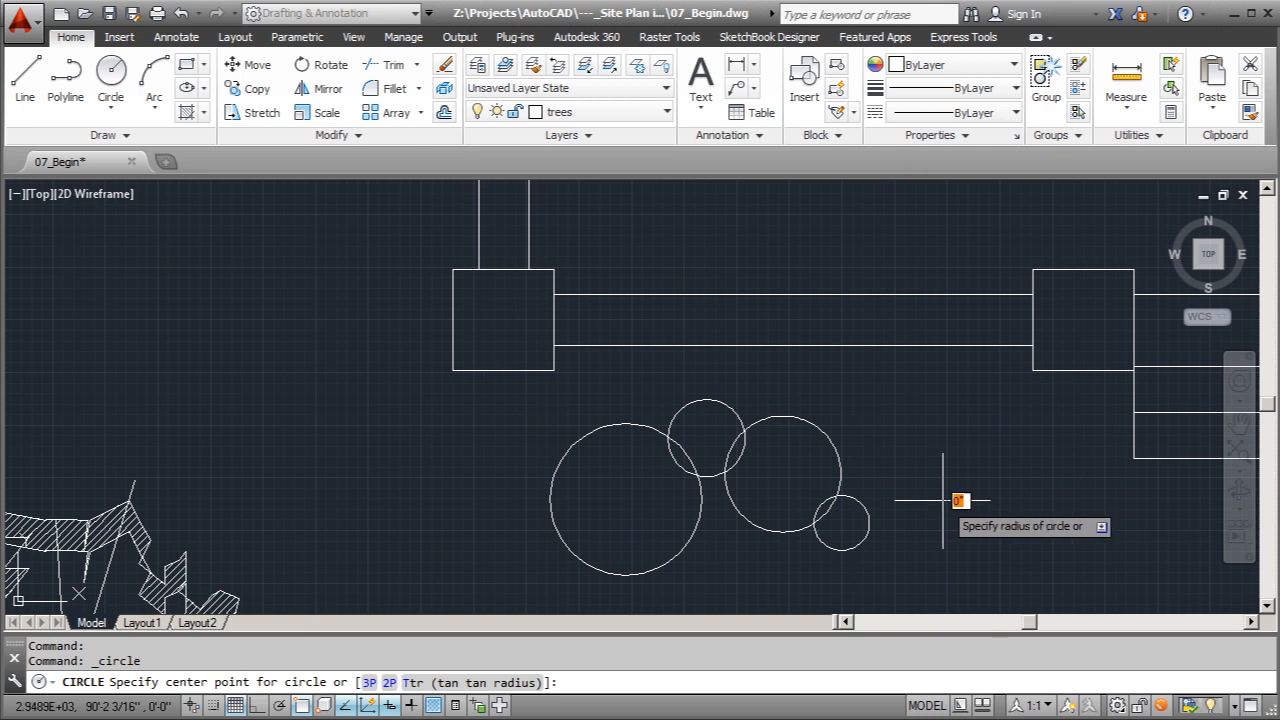
{"action": "left_click", "coordinate": [975, 580]}
{"action": "scroll", "coordinate": [720, 395], "scroll_direction": "down", "scroll_amount": 3}
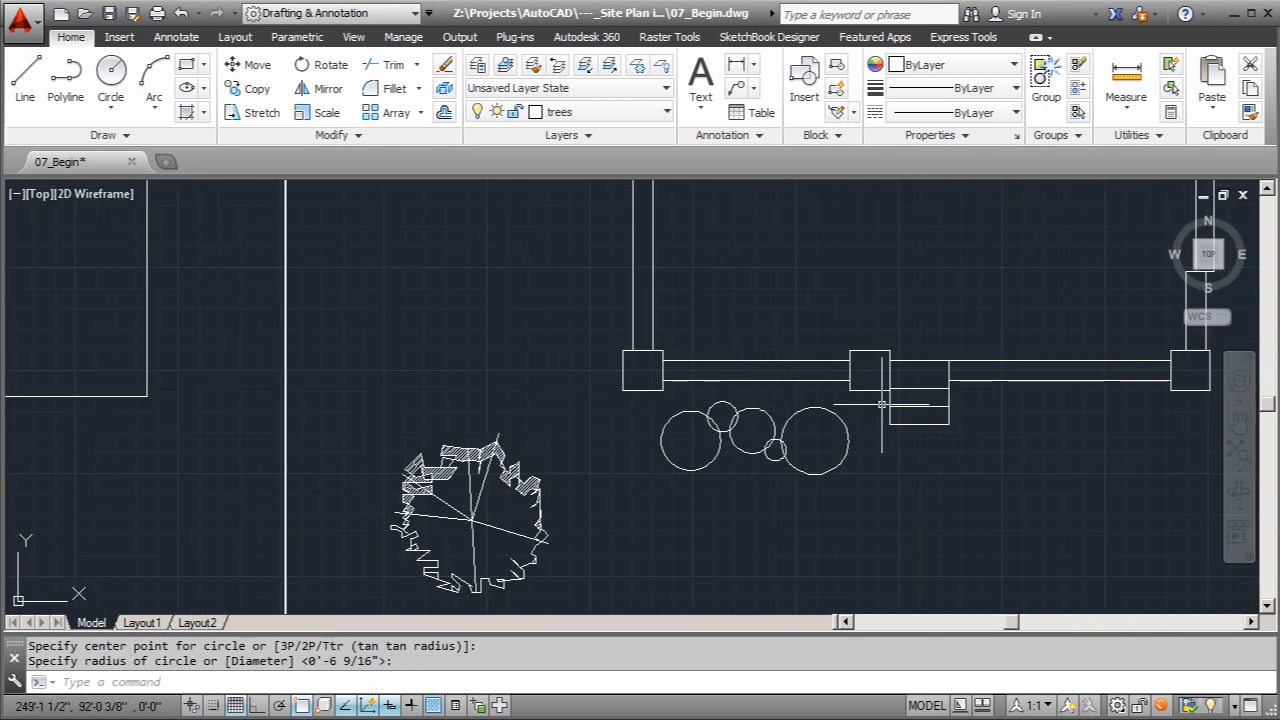
{"action": "scroll", "coordinate": [663, 395], "scroll_direction": "up", "scroll_amount": 2}
{"action": "scroll", "coordinate": [714, 436], "scroll_direction": "down", "scroll_amount": 2}
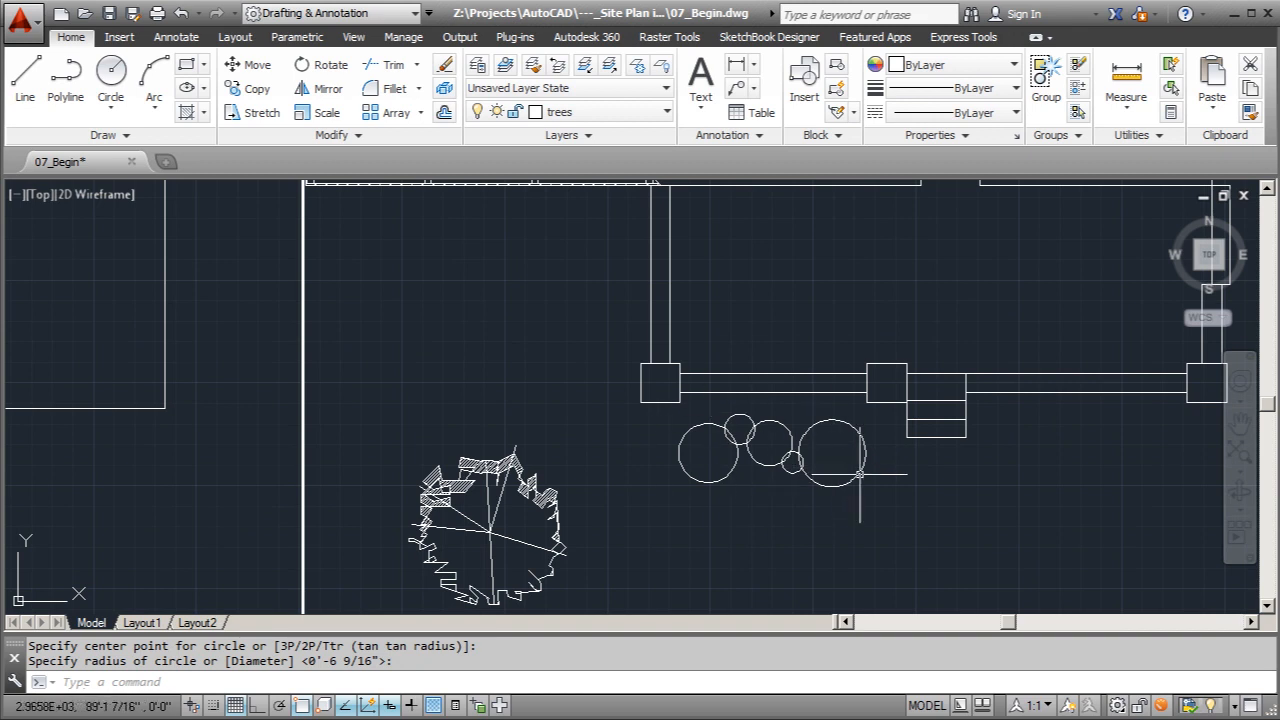
{"action": "scroll", "coordinate": [770, 430], "scroll_direction": "up", "scroll_amount": 3}
{"action": "scroll", "coordinate": [687, 393], "scroll_direction": "down", "scroll_amount": 2}
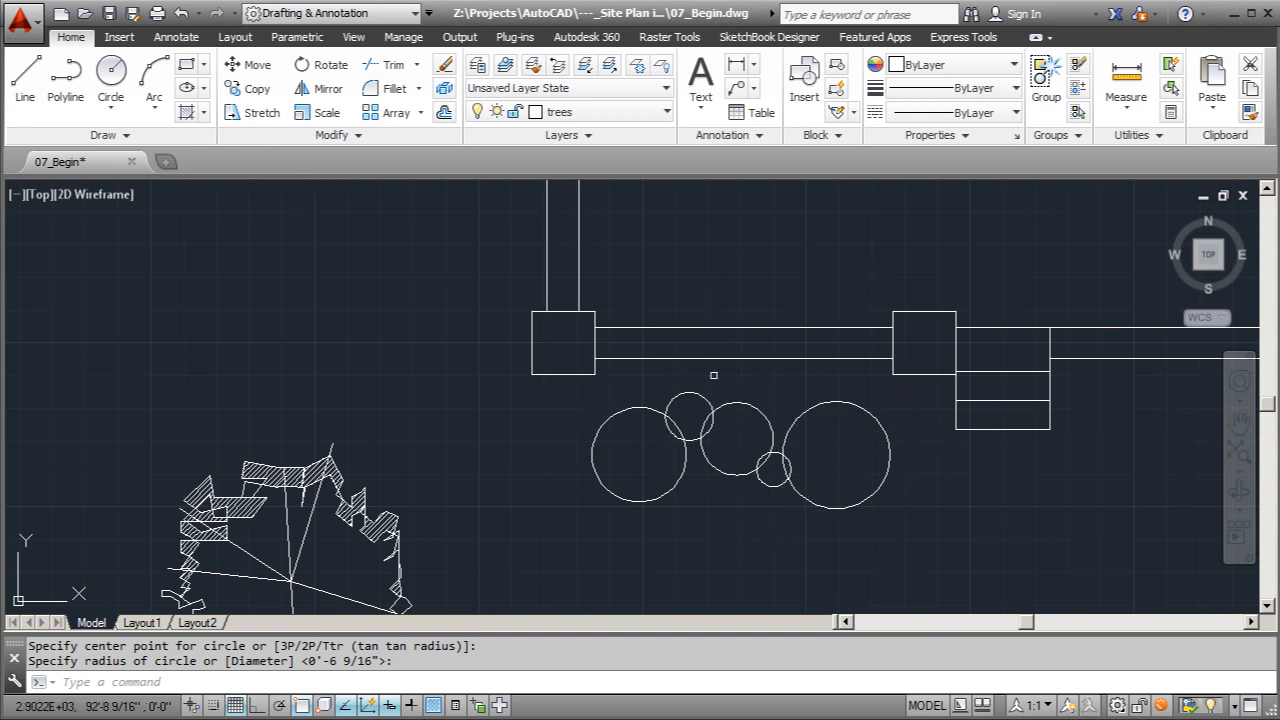
Start a polyline at the first circle's left edge and trace a jagged leaf outline over its upper half
{"action": "left_click", "coordinate": [65, 75]}
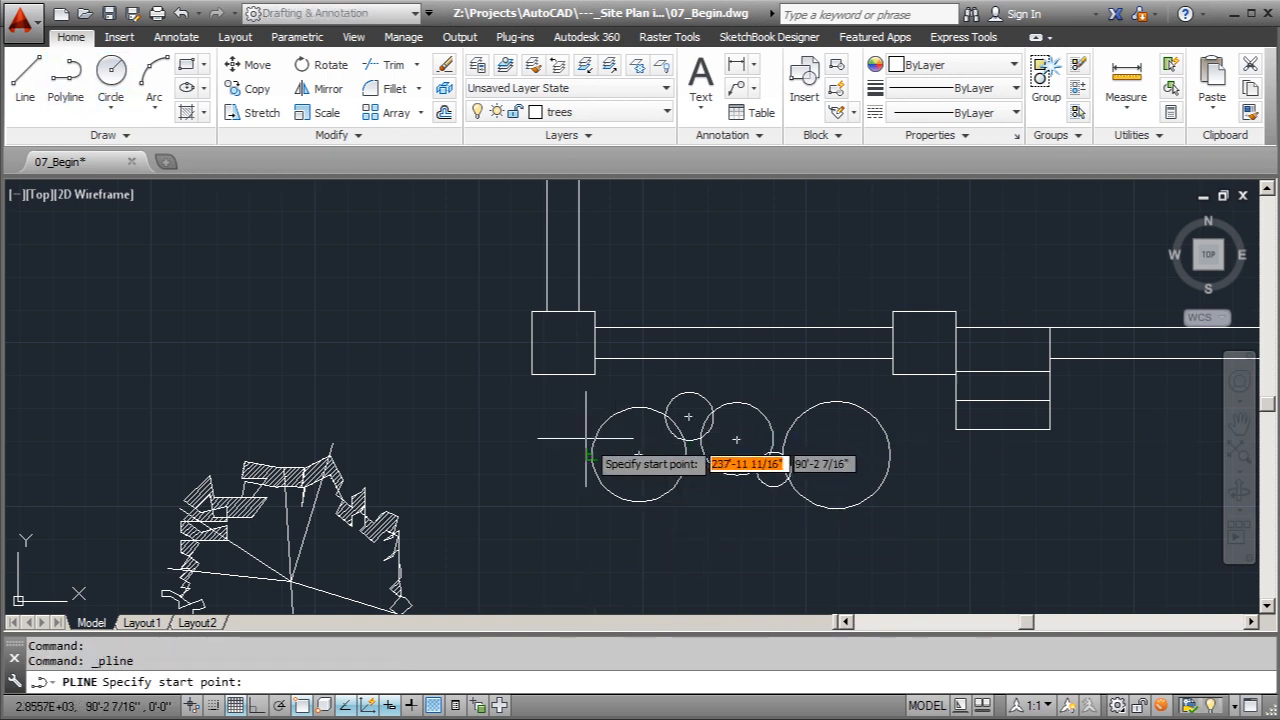
{"action": "scroll", "coordinate": [586, 440], "scroll_direction": "up", "scroll_amount": 4}
{"action": "left_click", "coordinate": [581, 472]}
{"action": "left_click", "coordinate": [604, 461]}
{"action": "left_click", "coordinate": [592, 450]}
{"action": "left_click", "coordinate": [601, 446]}
{"action": "left_click", "coordinate": [580, 431]}
{"action": "left_click", "coordinate": [591, 421]}
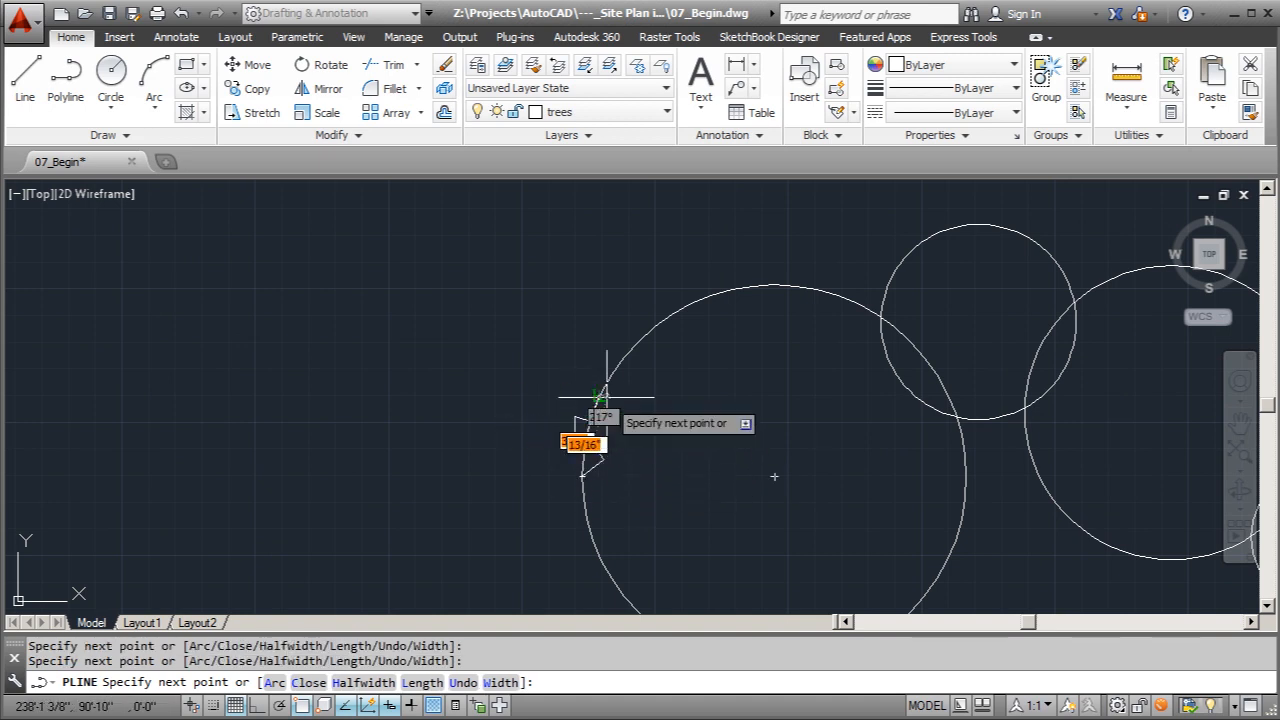
{"action": "left_click", "coordinate": [615, 368]}
{"action": "left_click", "coordinate": [626, 382]}
{"action": "left_click", "coordinate": [626, 356]}
{"action": "left_click", "coordinate": [618, 338]}
{"action": "left_click", "coordinate": [618, 329]}
{"action": "left_click", "coordinate": [636, 345]}
{"action": "left_click", "coordinate": [673, 356]}
{"action": "left_click", "coordinate": [673, 314]}
{"action": "left_click", "coordinate": [662, 278]}
{"action": "left_click", "coordinate": [694, 322]}
{"action": "left_click", "coordinate": [711, 322]}
{"action": "left_click", "coordinate": [711, 295]}
{"action": "left_click", "coordinate": [709, 261]}
{"action": "left_click", "coordinate": [721, 275]}
{"action": "left_click", "coordinate": [734, 310]}
{"action": "left_click", "coordinate": [752, 303]}
{"action": "left_click", "coordinate": [748, 262]}
{"action": "left_click", "coordinate": [779, 262]}
{"action": "left_click", "coordinate": [779, 299]}
{"action": "left_click", "coordinate": [801, 299]}
{"action": "left_click", "coordinate": [801, 240]}
{"action": "left_click", "coordinate": [836, 290]}
{"action": "left_click", "coordinate": [846, 272]}
{"action": "left_click", "coordinate": [863, 259]}
{"action": "left_click", "coordinate": [832, 216]}
{"action": "left_click", "coordinate": [871, 228]}
{"action": "left_click", "coordinate": [871, 267]}
{"action": "left_click", "coordinate": [854, 301]}
Continue the jagged polyline over the top of the second circle to its junction with the third circle
{"action": "left_click", "coordinate": [883, 302]}
{"action": "left_click", "coordinate": [885, 276]}
{"action": "left_click", "coordinate": [893, 275]}
{"action": "left_click", "coordinate": [893, 217]}
{"action": "left_click", "coordinate": [881, 217]}
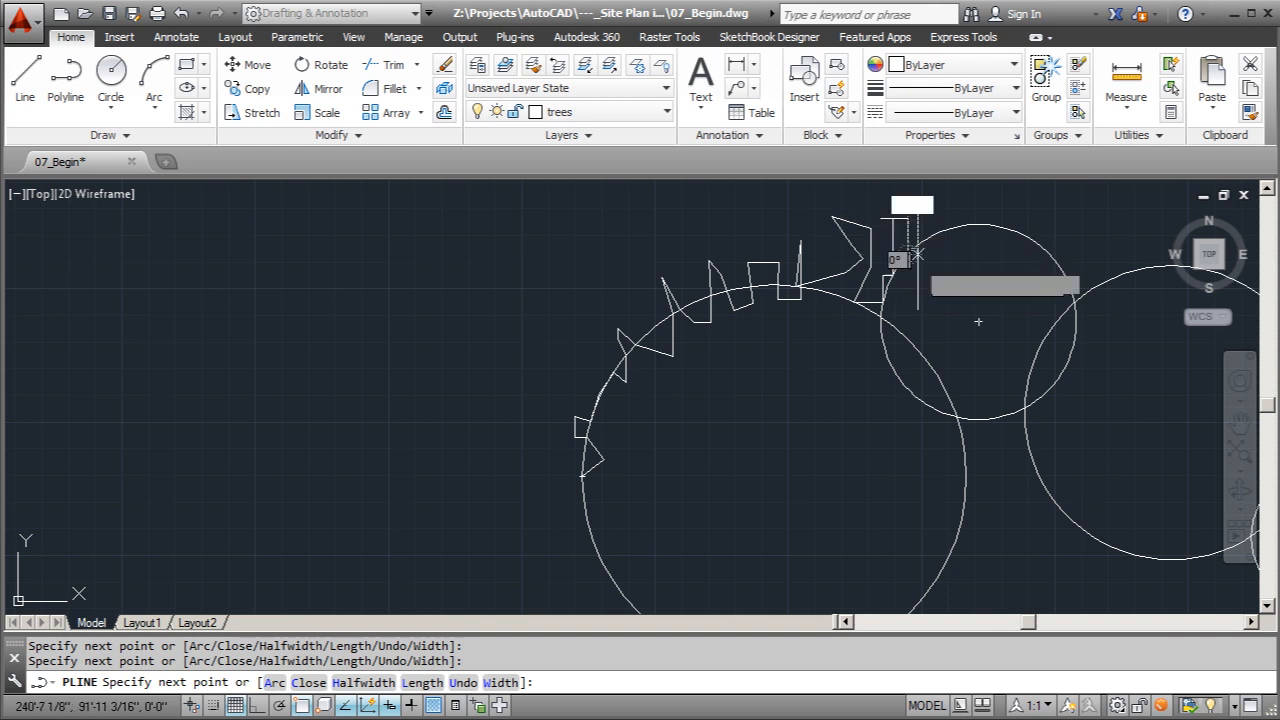
{"action": "scroll", "coordinate": [835, 290], "scroll_direction": "down", "scroll_amount": 5}
{"action": "scroll", "coordinate": [835, 290], "scroll_direction": "up", "scroll_amount": 4}
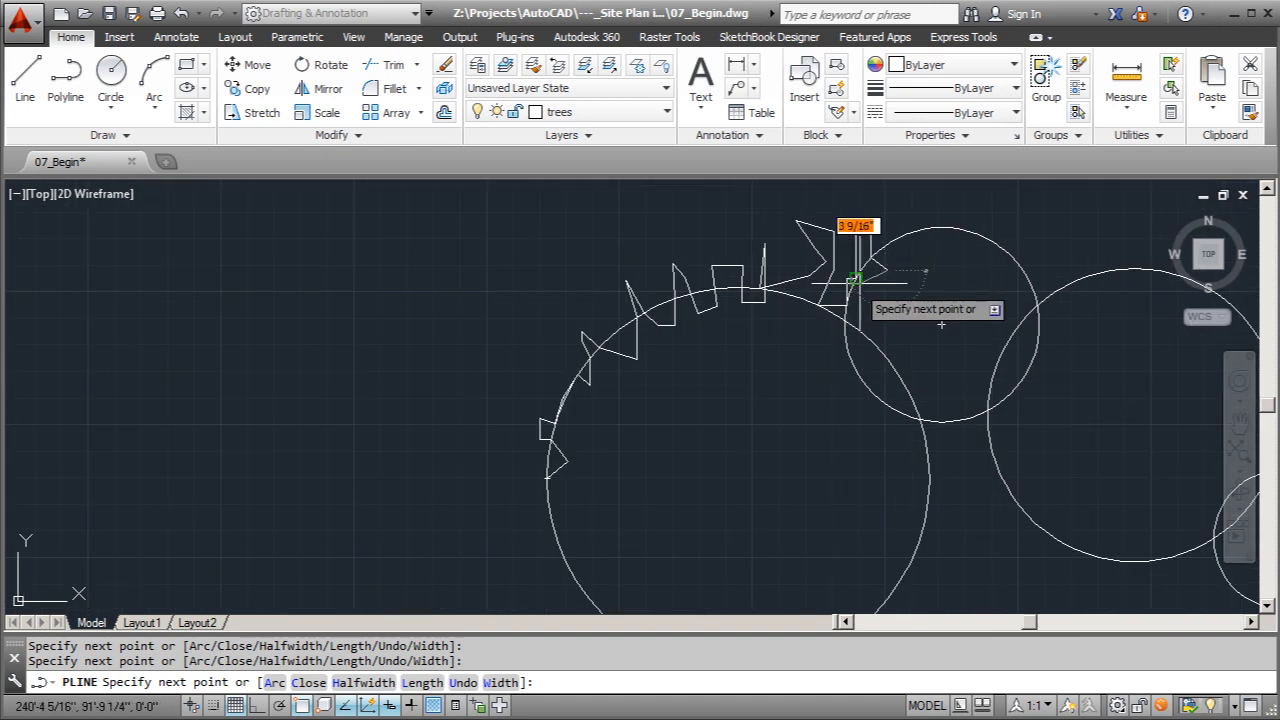
{"action": "left_click", "coordinate": [871, 239]}
{"action": "left_click", "coordinate": [871, 221]}
{"action": "left_click", "coordinate": [913, 245]}
{"action": "left_click", "coordinate": [942, 228]}
{"action": "left_click", "coordinate": [965, 245]}
{"action": "left_click", "coordinate": [967, 200]}
{"action": "left_click", "coordinate": [991, 210]}
{"action": "left_click", "coordinate": [982, 235]}
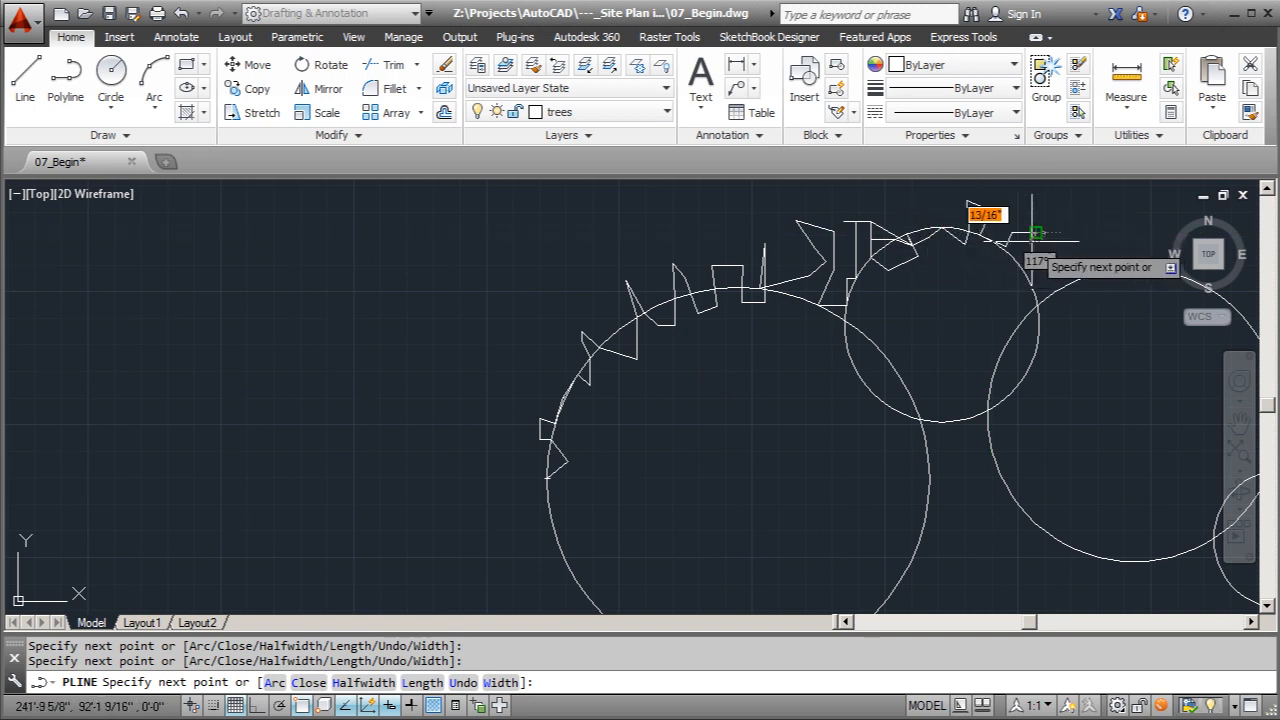
{"action": "left_click", "coordinate": [1009, 271]}
{"action": "left_click", "coordinate": [1050, 263]}
{"action": "left_click", "coordinate": [1027, 276]}
{"action": "left_click", "coordinate": [1027, 298]}
{"action": "left_click", "coordinate": [1016, 298]}
{"action": "left_click", "coordinate": [1028, 312]}
Continue the jagged polyline over the third circle, around the other circles and back along the undersides to the first circle's lower-left edge
{"action": "left_click", "coordinate": [1051, 291]}
{"action": "left_click", "coordinate": [1072, 311]}
{"action": "left_click", "coordinate": [1072, 247]}
{"action": "left_click", "coordinate": [1092, 254]}
{"action": "left_click", "coordinate": [1097, 272]}
{"action": "left_click", "coordinate": [1097, 287]}
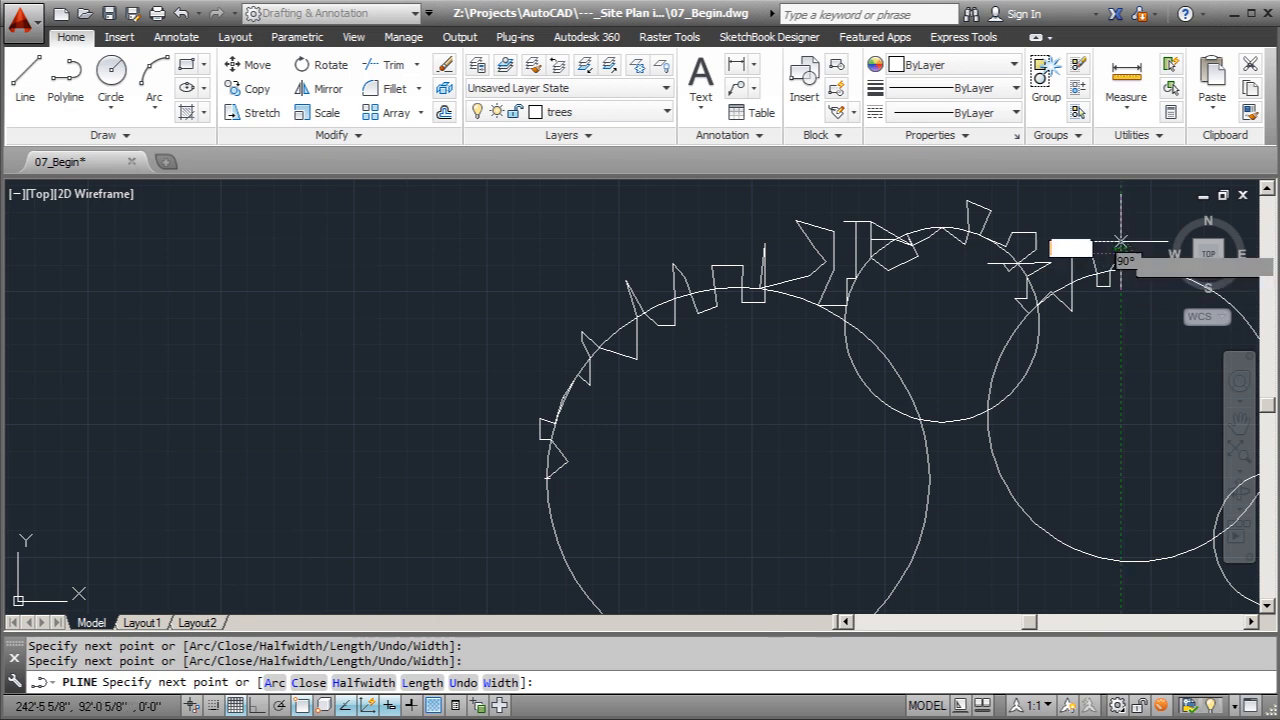
{"action": "scroll", "coordinate": [715, 314], "scroll_direction": "down", "scroll_amount": 4}
{"action": "scroll", "coordinate": [882, 290], "scroll_direction": "up", "scroll_amount": 4}
{"action": "left_click", "coordinate": [912, 296]}
{"action": "left_click", "coordinate": [912, 316]}
{"action": "left_click", "coordinate": [893, 316]}
{"action": "left_click", "coordinate": [893, 331]}
{"action": "left_click", "coordinate": [945, 330]}
{"action": "left_click", "coordinate": [934, 304]}
{"action": "left_click", "coordinate": [934, 292]}
{"action": "left_click", "coordinate": [951, 277]}
{"action": "left_click", "coordinate": [951, 305]}
{"action": "left_click", "coordinate": [962, 322]}
{"action": "left_click", "coordinate": [994, 322]}
{"action": "left_click", "coordinate": [988, 342]}
{"action": "left_click", "coordinate": [961, 342]}
{"action": "left_click", "coordinate": [961, 356]}
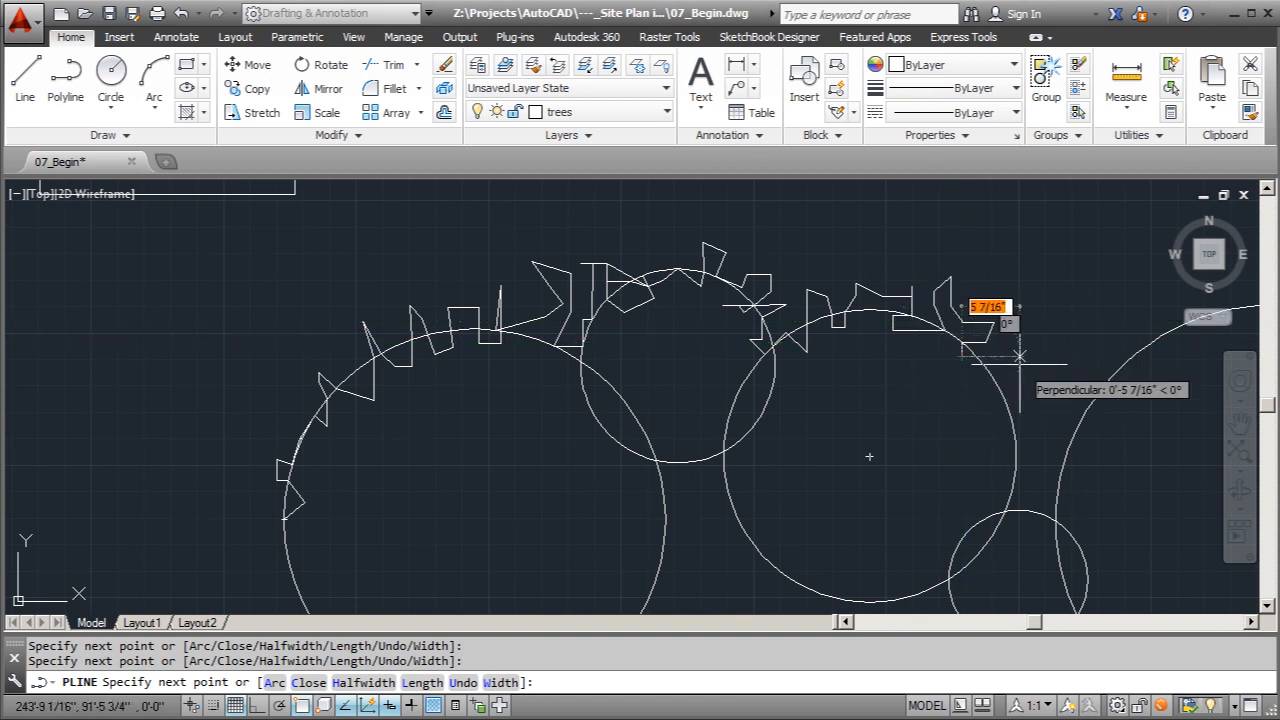
{"action": "scroll", "coordinate": [825, 325], "scroll_direction": "down", "scroll_amount": 2}
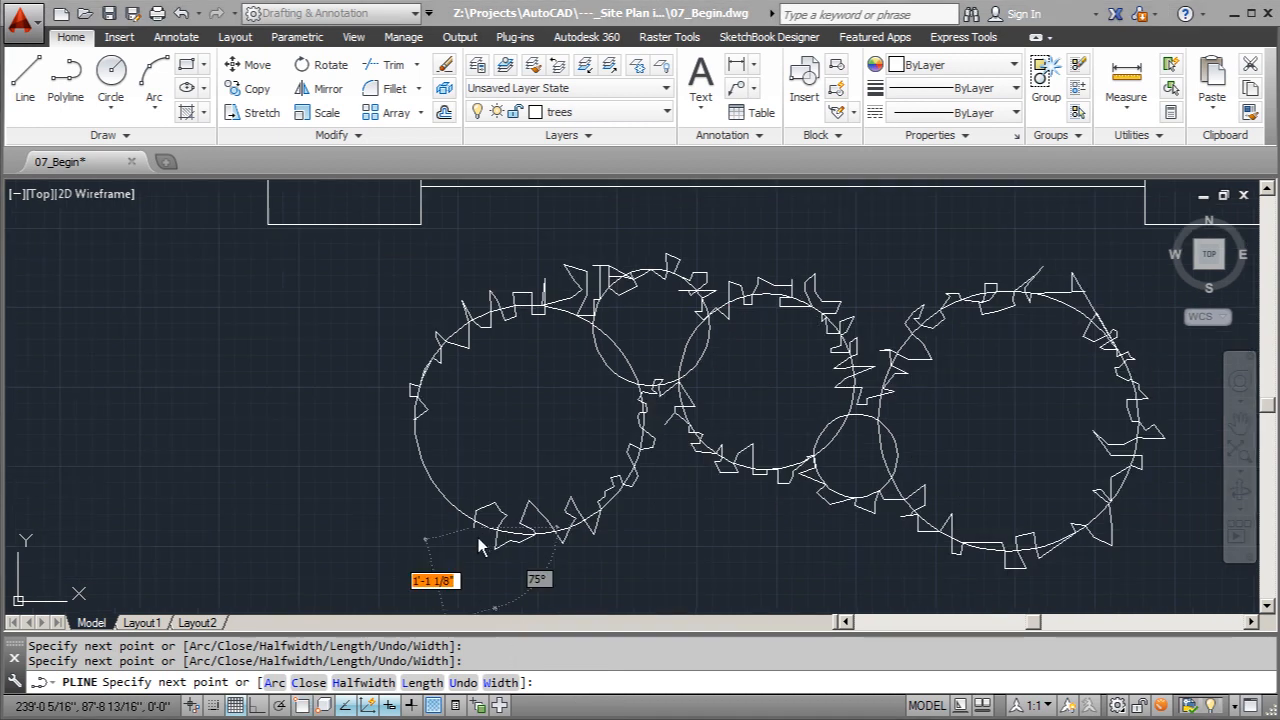
{"action": "left_click", "coordinate": [459, 532]}
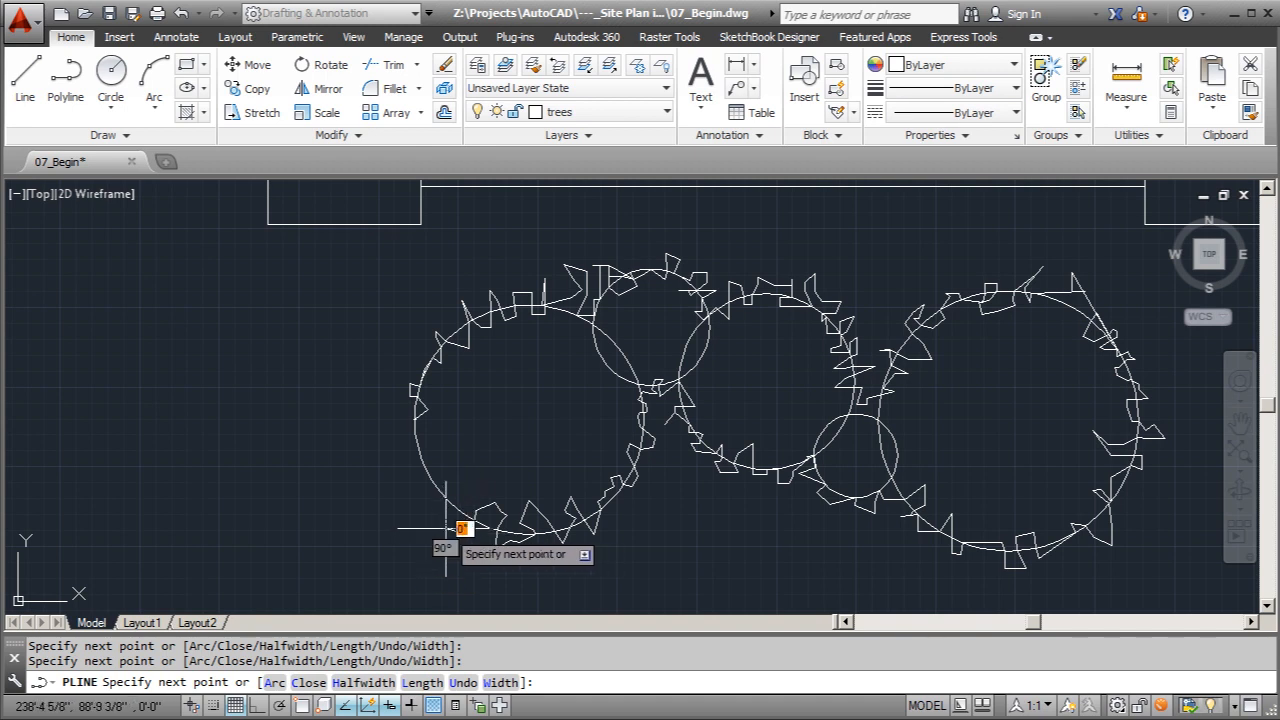
Trace the jagged outline up the first circle's lower-left side, finish near the polyline's start point and end the polyline
{"action": "scroll", "coordinate": [462, 525], "scroll_direction": "up", "scroll_amount": 4}
{"action": "left_click", "coordinate": [472, 504]}
{"action": "left_click", "coordinate": [490, 464]}
{"action": "left_click", "coordinate": [454, 467]}
{"action": "left_click", "coordinate": [405, 472]}
{"action": "left_click", "coordinate": [402, 501]}
{"action": "left_click", "coordinate": [396, 512]}
{"action": "left_click", "coordinate": [353, 496]}
{"action": "left_click", "coordinate": [355, 476]}
{"action": "left_click", "coordinate": [391, 470]}
{"action": "left_click", "coordinate": [425, 450]}
{"action": "left_click", "coordinate": [455, 439]}
{"action": "left_click", "coordinate": [444, 408]}
{"action": "left_click", "coordinate": [397, 420]}
{"action": "left_click", "coordinate": [358, 419]}
{"action": "left_click", "coordinate": [336, 387]}
{"action": "left_click", "coordinate": [363, 384]}
{"action": "left_click", "coordinate": [381, 370]}
{"action": "left_click", "coordinate": [377, 339]}
{"action": "left_click", "coordinate": [357, 323]}
{"action": "left_click", "coordinate": [332, 305]}
{"action": "left_click", "coordinate": [336, 282]}
{"action": "left_click", "coordinate": [352, 284]}
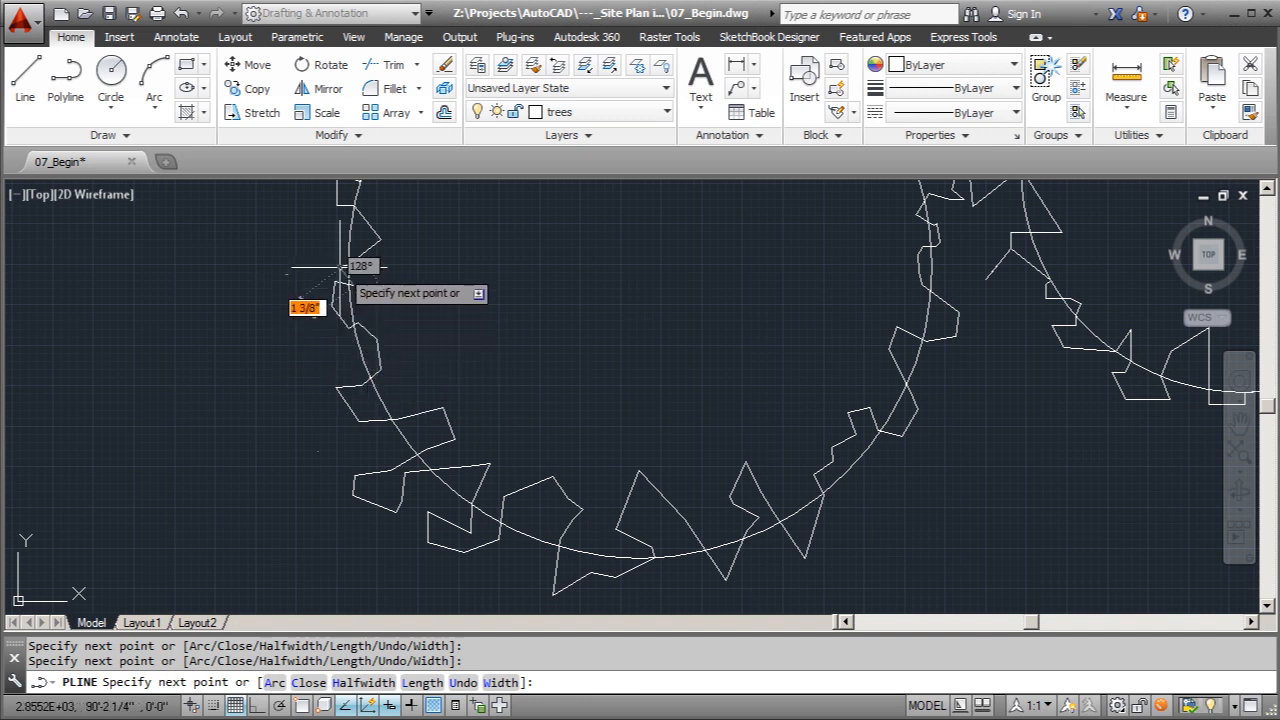
{"action": "left_click", "coordinate": [346, 267]}
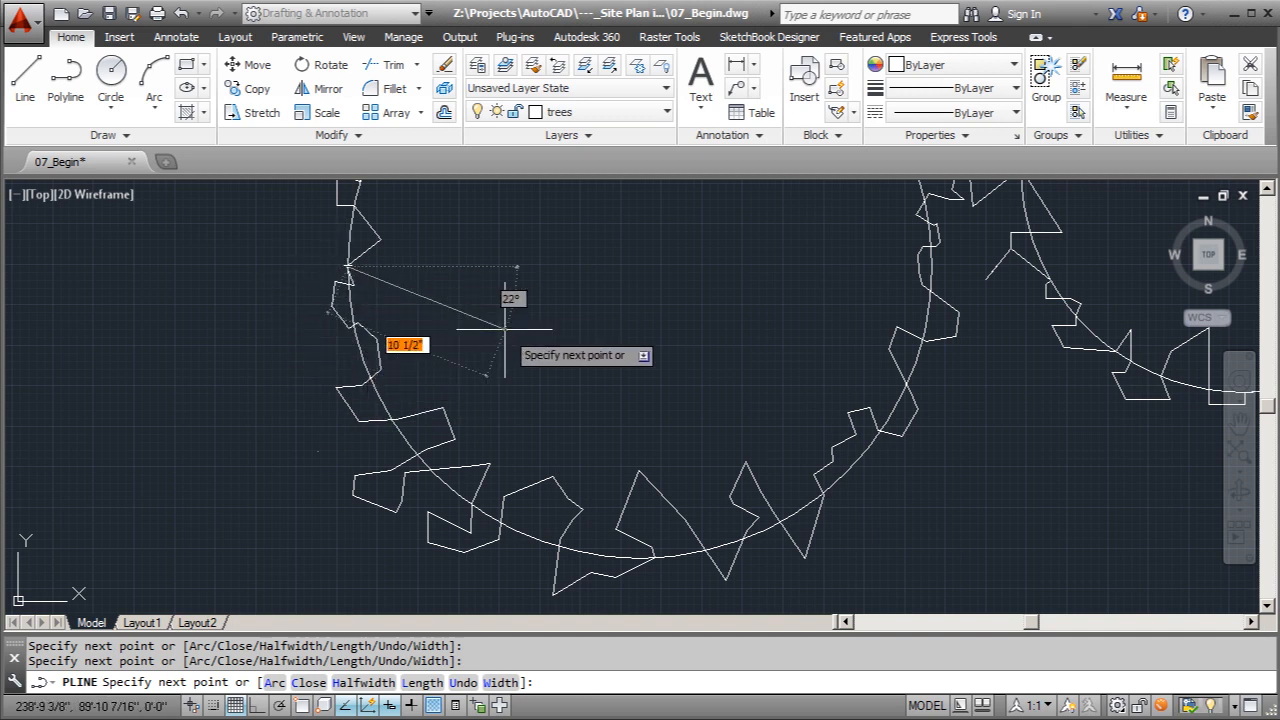
{"action": "key", "text": "Escape"}
{"action": "scroll", "coordinate": [443, 331], "scroll_direction": "down", "scroll_amount": 5}
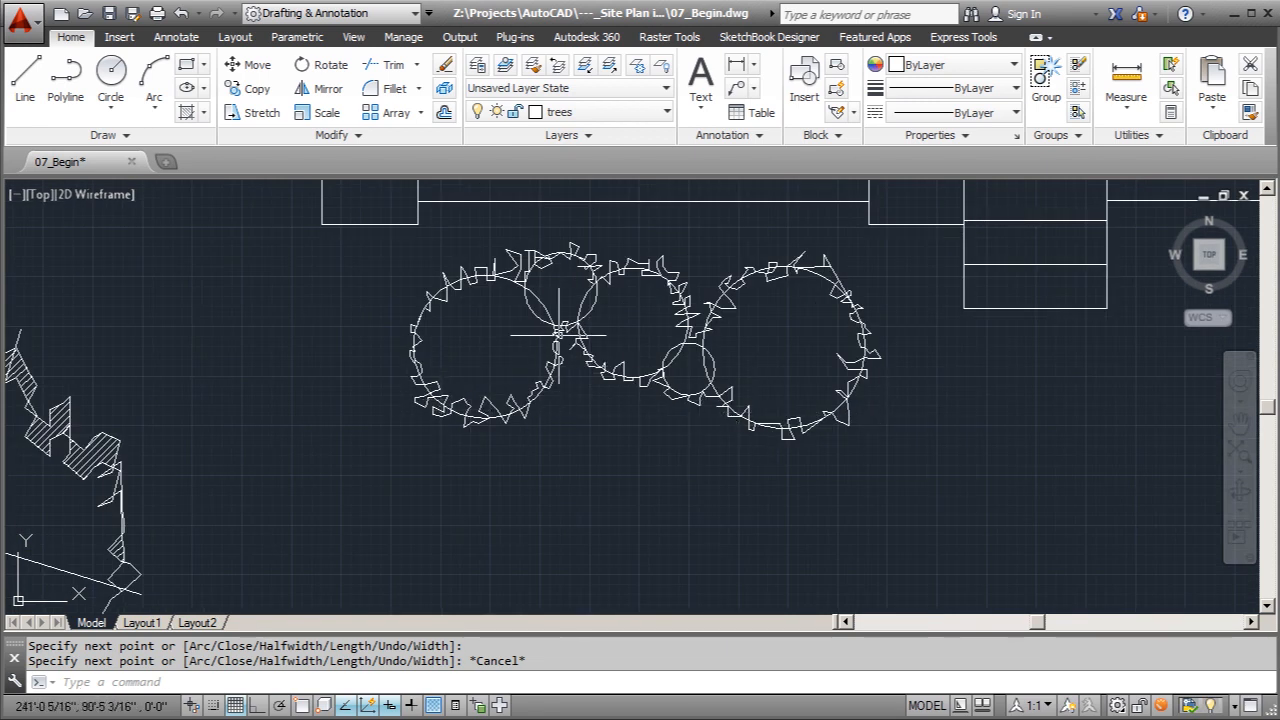
{"action": "scroll", "coordinate": [740, 398], "scroll_direction": "down", "scroll_amount": 2}
{"action": "scroll", "coordinate": [596, 335], "scroll_direction": "up", "scroll_amount": 4}
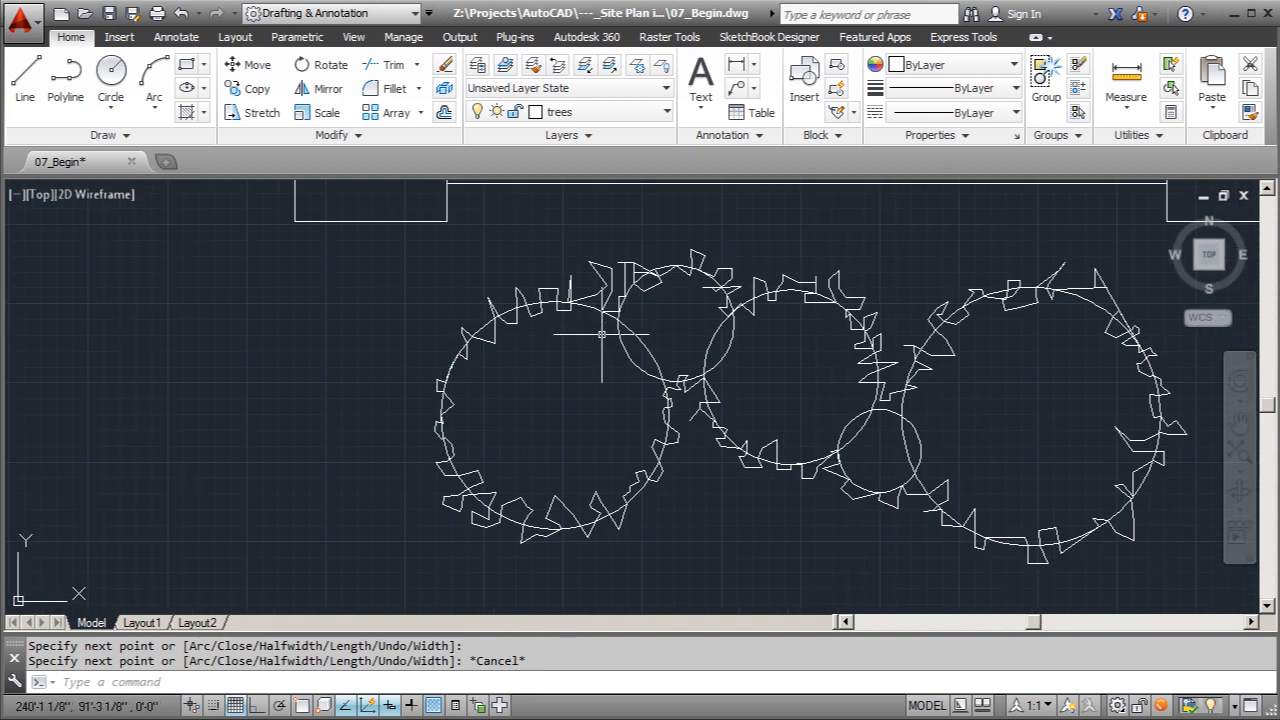
Copy the jagged shrub polyline a short distance upward so it forms a second, slightly offset outline
{"action": "left_click", "coordinate": [590, 298]}
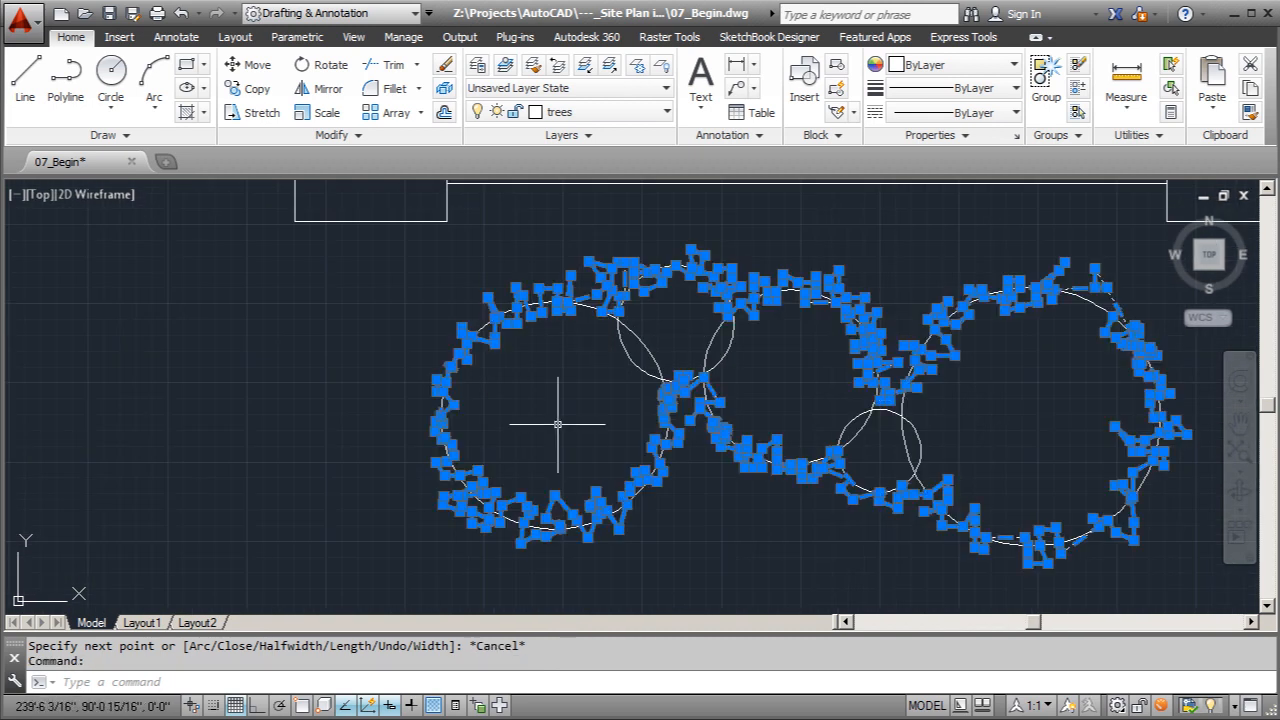
{"action": "left_click", "coordinate": [252, 90]}
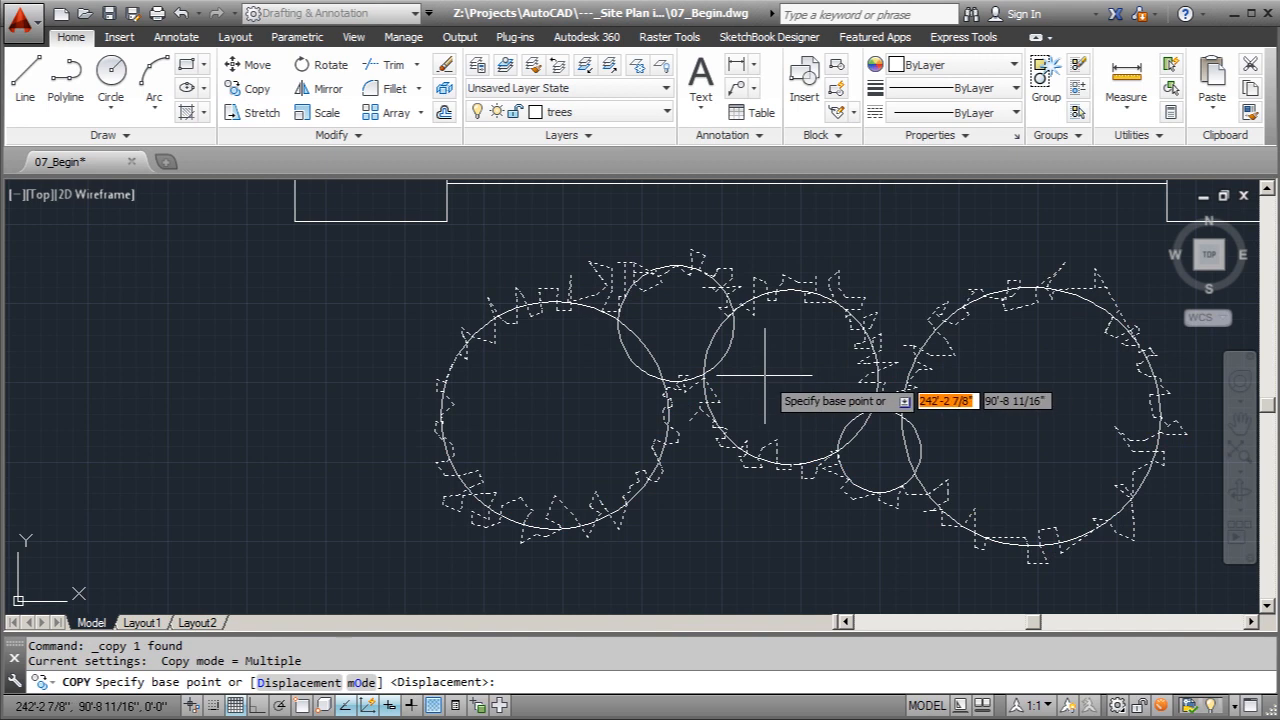
{"action": "left_click", "coordinate": [772, 366]}
{"action": "left_click", "coordinate": [775, 356]}
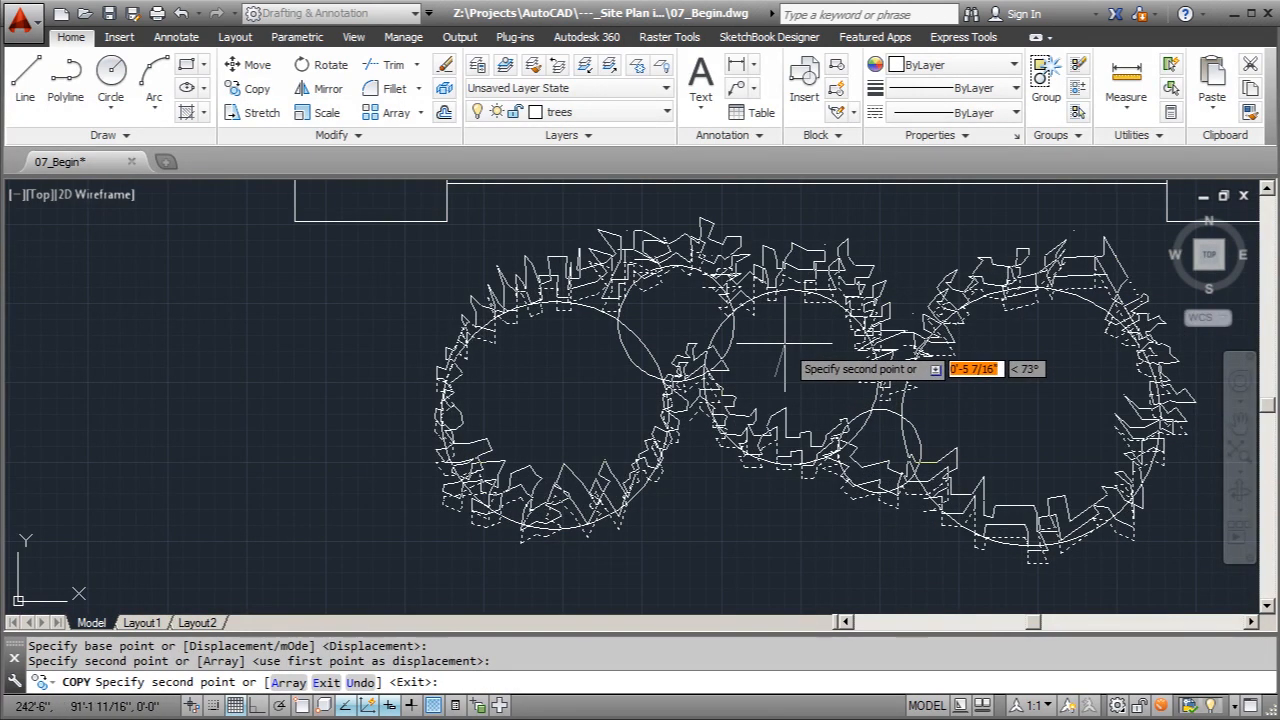
{"action": "key", "text": "Escape"}
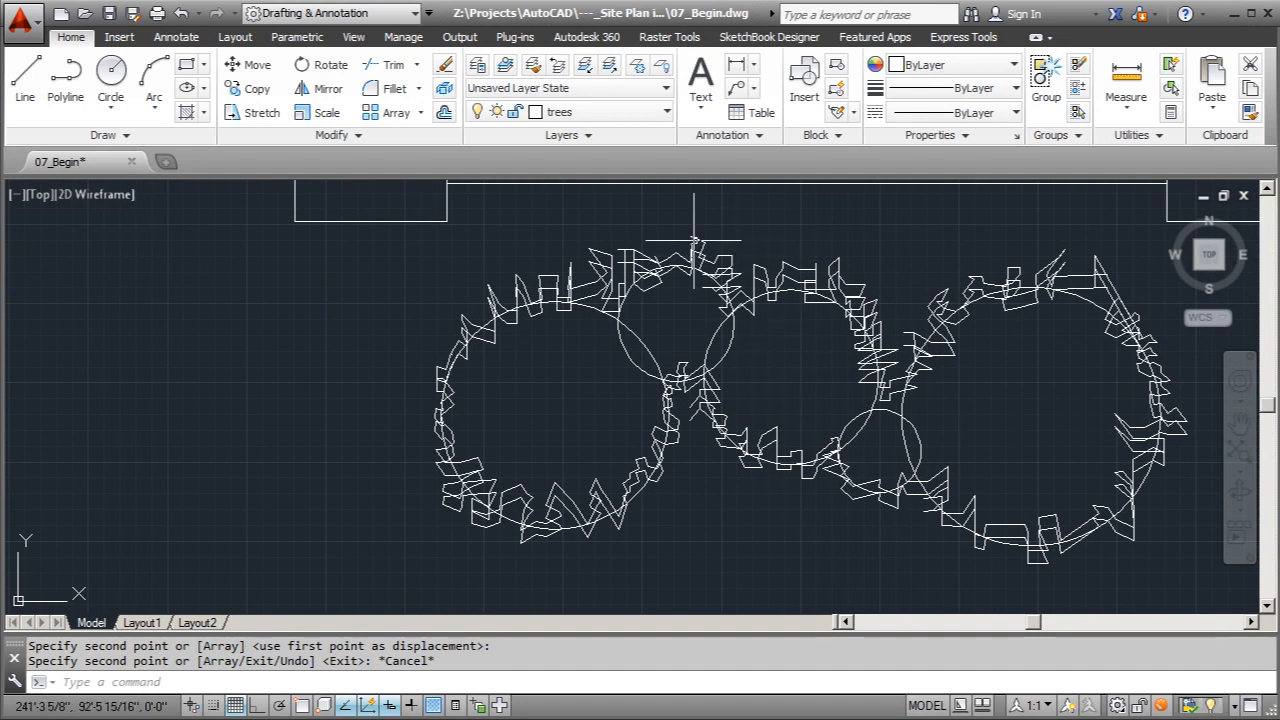
Using the upper polyline copy as the cutting edge, trim the original outline's protruding parts along the first circle's underside
{"action": "type", "text": "trim"}
{"action": "key", "text": "Return"}
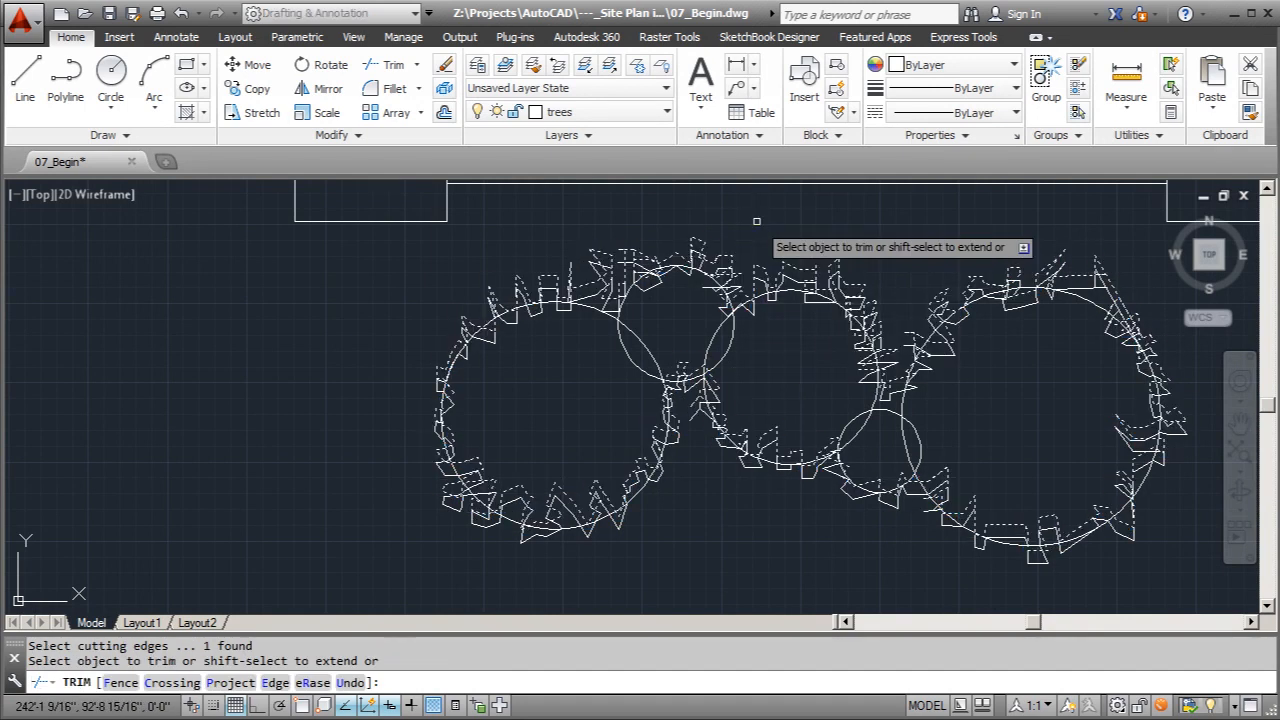
{"action": "scroll", "coordinate": [459, 520], "scroll_direction": "up", "scroll_amount": 4}
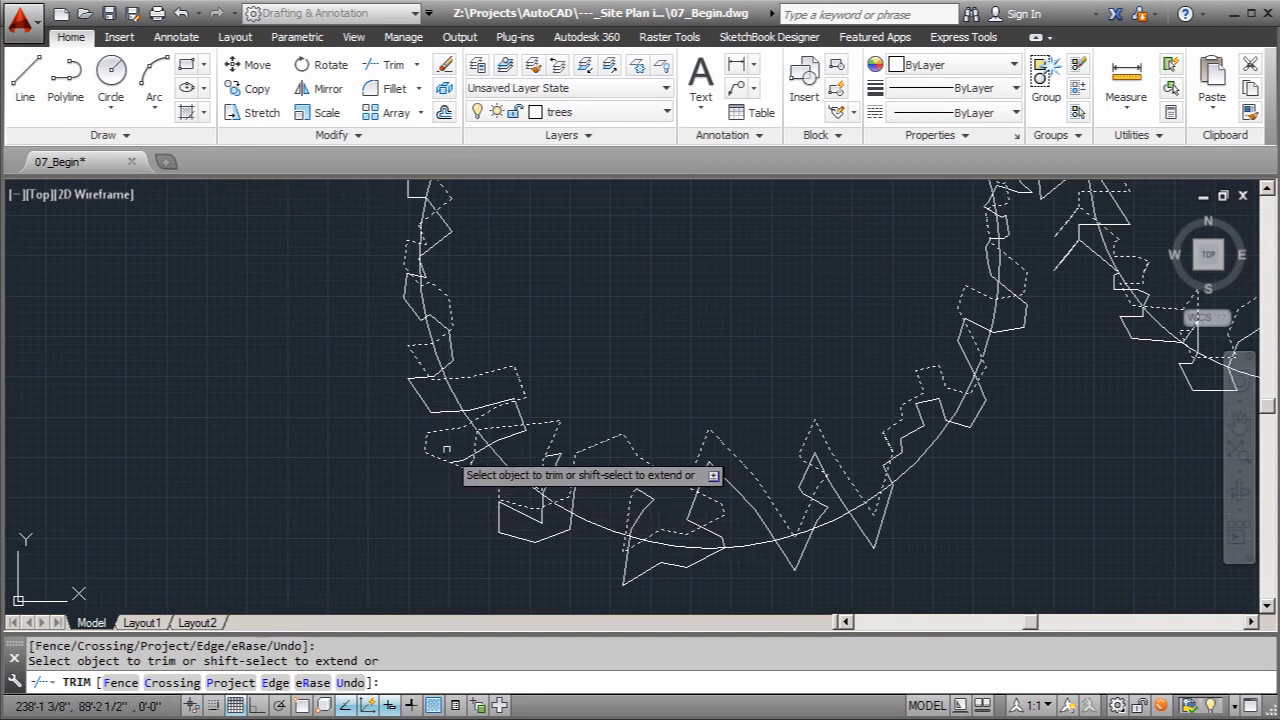
{"action": "left_click", "coordinate": [418, 396]}
{"action": "left_click", "coordinate": [509, 537]}
{"action": "left_click", "coordinate": [640, 581]}
{"action": "left_click", "coordinate": [656, 571]}
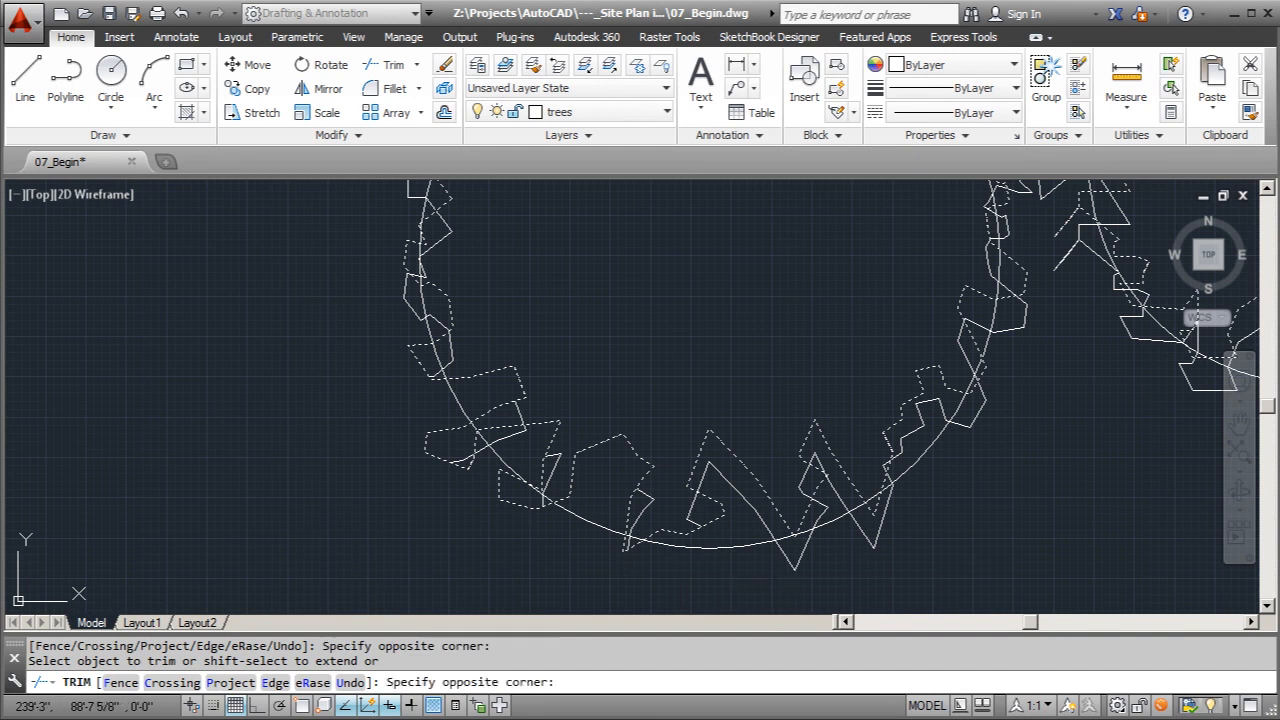
{"action": "left_click", "coordinate": [794, 556]}
Trim the original outline's remaining protrusions up the first circle's lower-right side to its junction with the second circle, and end trimming
{"action": "scroll", "coordinate": [861, 530], "scroll_direction": "down", "scroll_amount": 3}
{"action": "scroll", "coordinate": [780, 451], "scroll_direction": "up", "scroll_amount": 4}
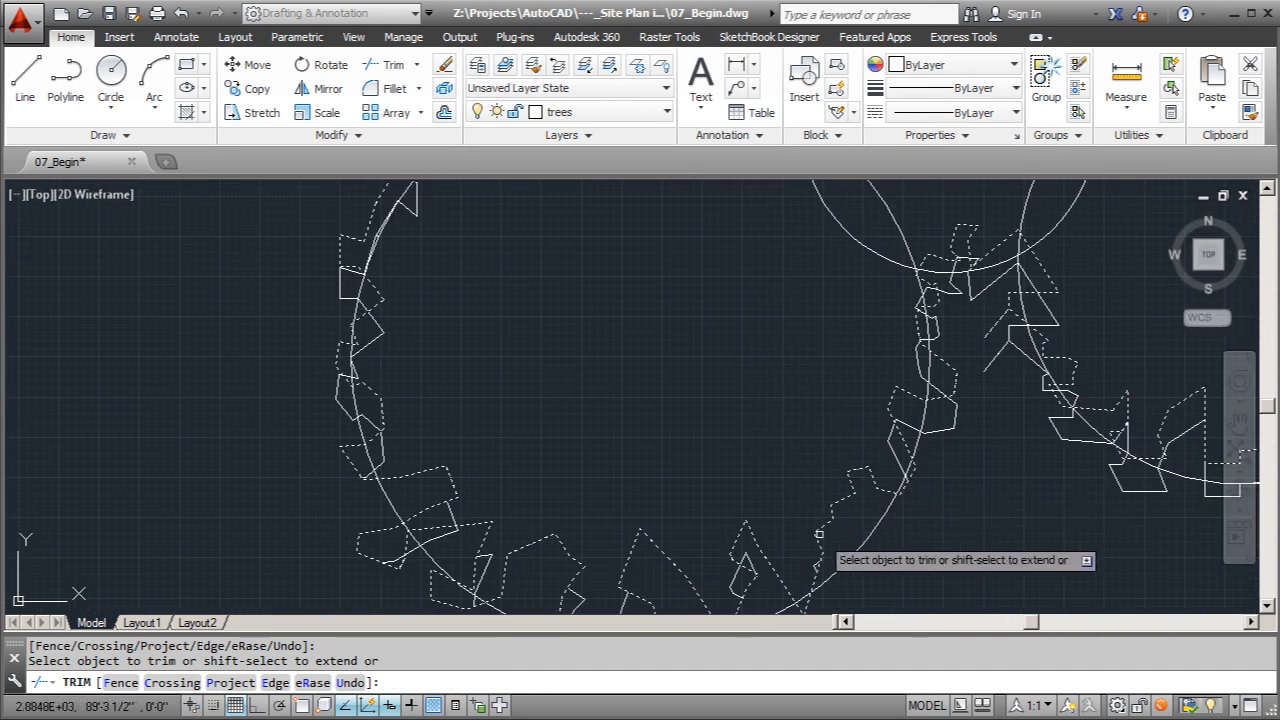
{"action": "left_click", "coordinate": [935, 430]}
{"action": "left_click", "coordinate": [960, 422]}
{"action": "left_click", "coordinate": [975, 305]}
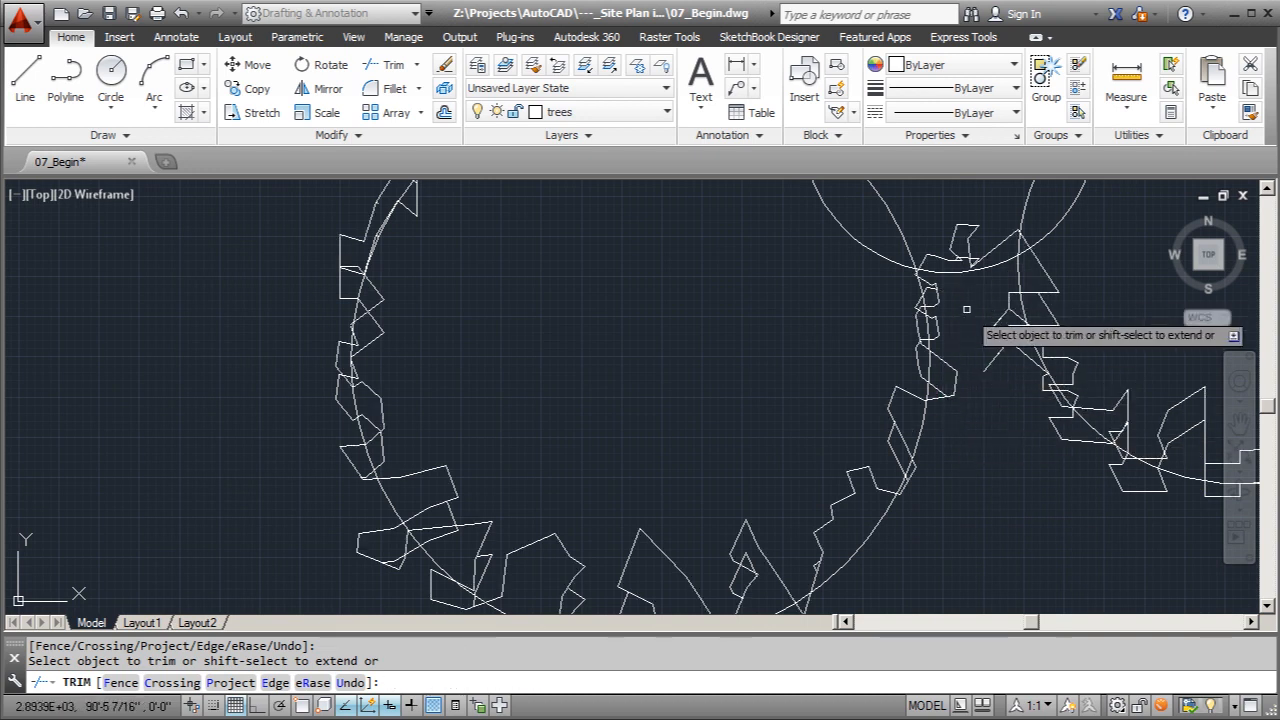
{"action": "scroll", "coordinate": [700, 350], "scroll_direction": "down", "scroll_amount": 3}
{"action": "scroll", "coordinate": [800, 346], "scroll_direction": "up", "scroll_amount": 3}
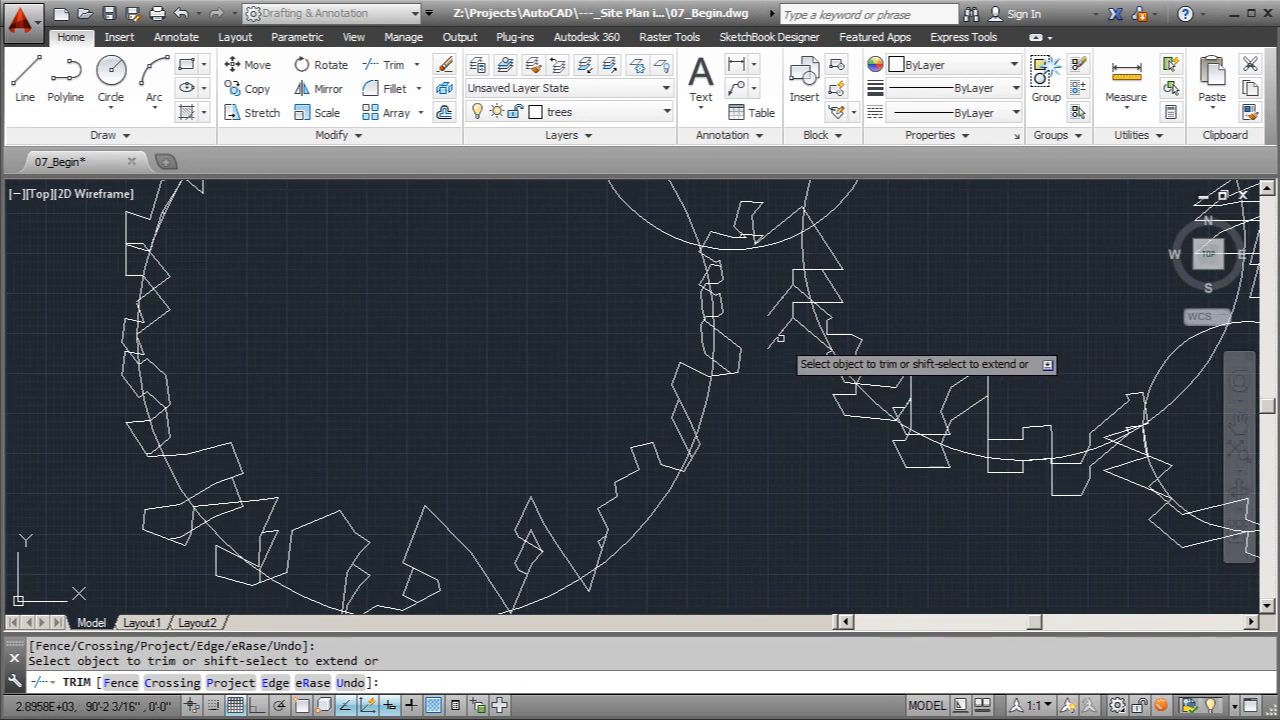
{"action": "scroll", "coordinate": [765, 393], "scroll_direction": "down", "scroll_amount": 1}
{"action": "scroll", "coordinate": [800, 430], "scroll_direction": "down", "scroll_amount": 2}
{"action": "scroll", "coordinate": [855, 425], "scroll_direction": "up", "scroll_amount": 2}
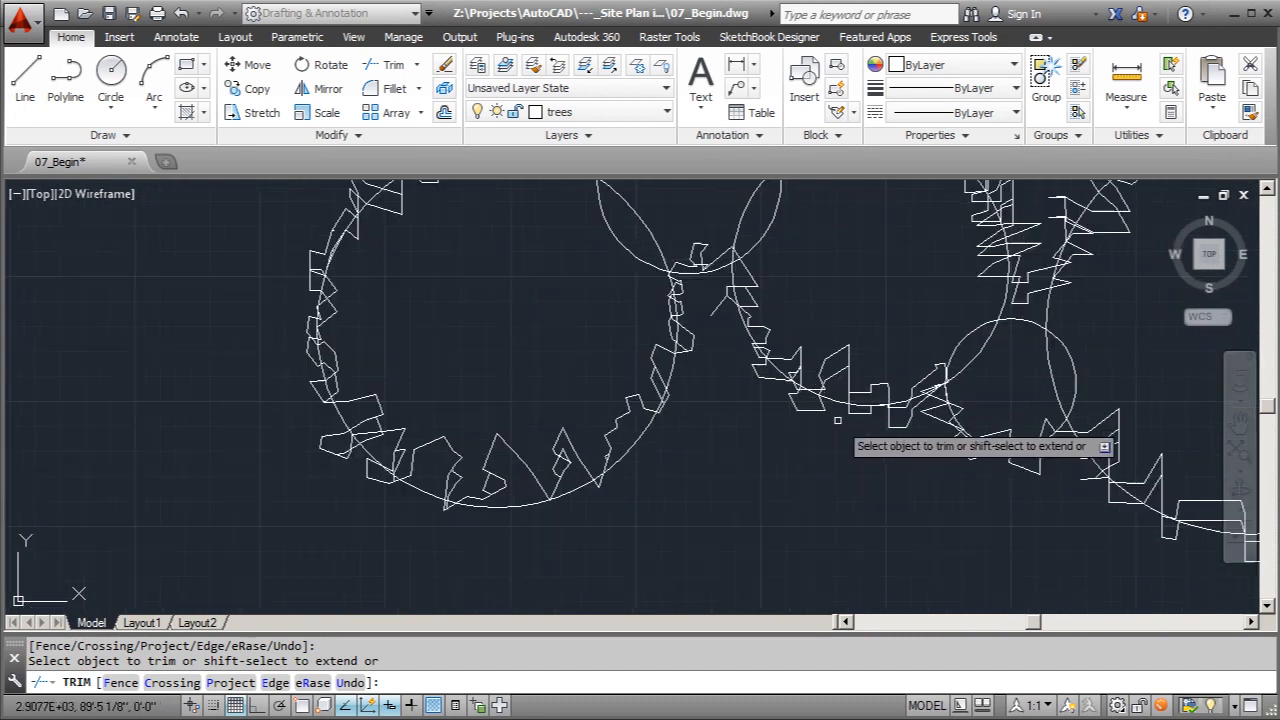
{"action": "scroll", "coordinate": [760, 490], "scroll_direction": "down", "scroll_amount": 2}
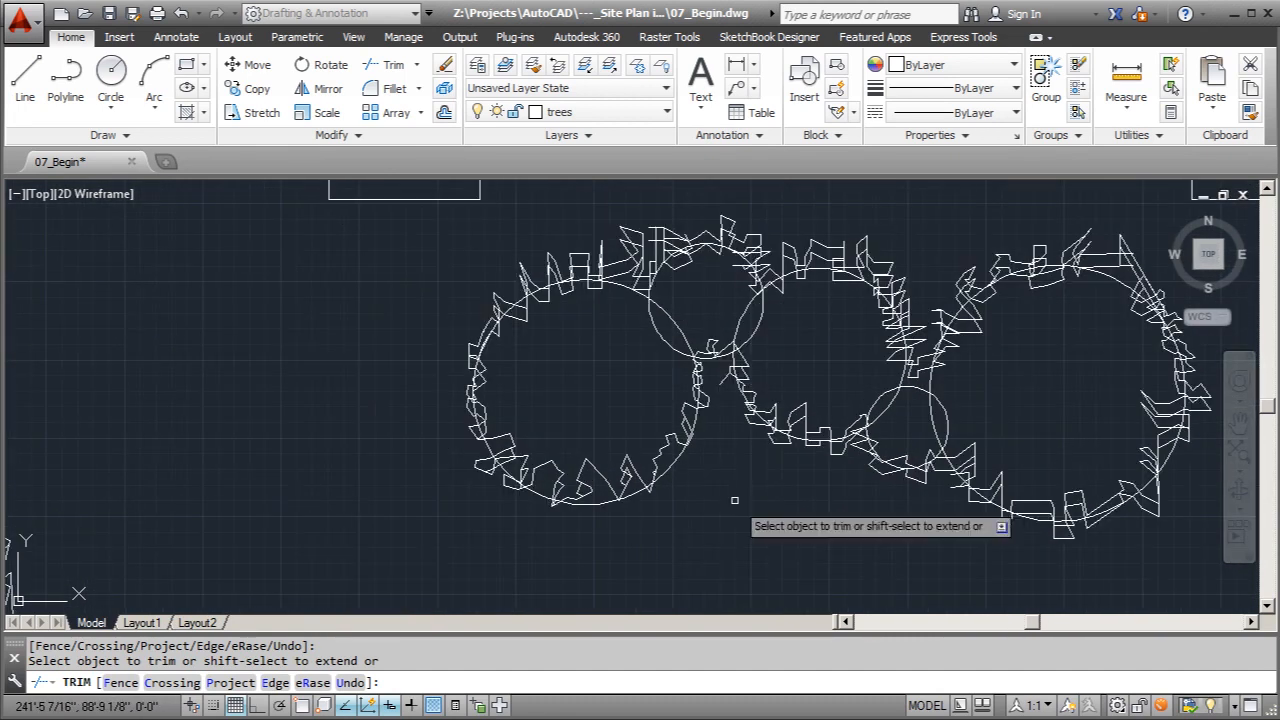
{"action": "key", "text": "Escape"}
Remove two vertices from the upper polyline copy along the top of the rightmost large circle
{"action": "left_click", "coordinate": [1055, 256]}
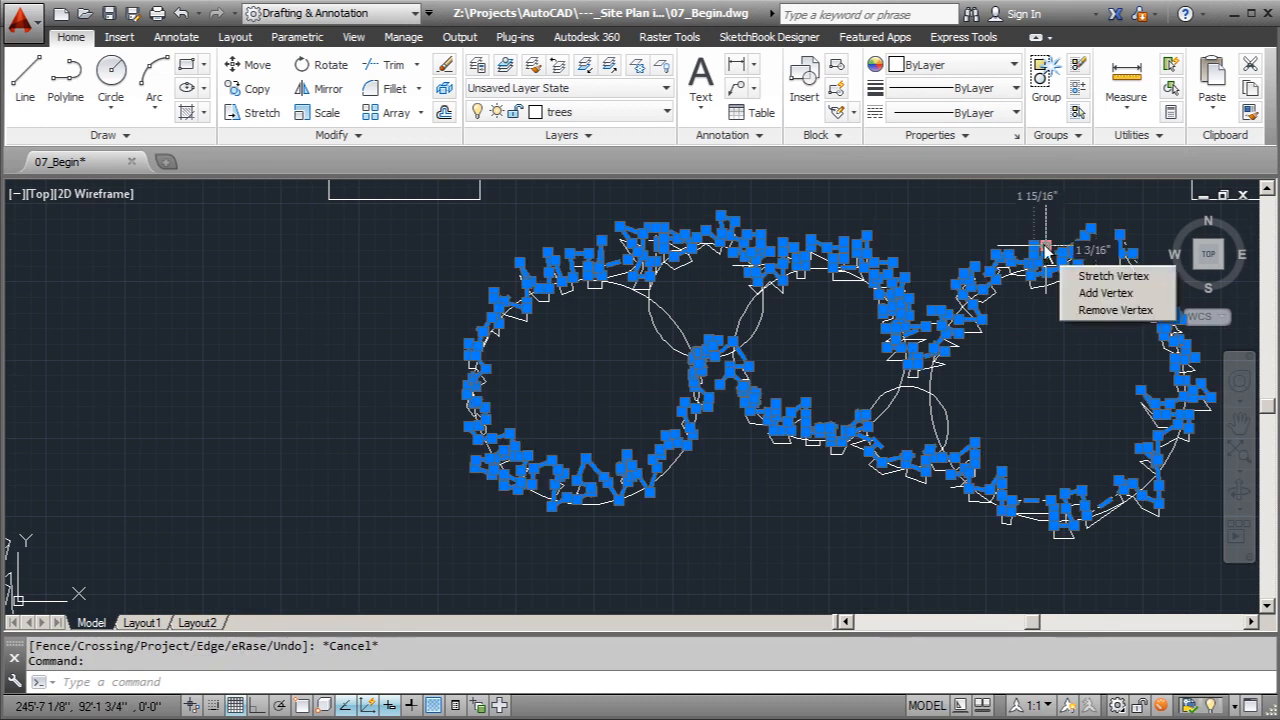
{"action": "left_click", "coordinate": [1045, 250]}
{"action": "key", "text": "ctrl"}
{"action": "key", "text": "ctrl"}
{"action": "type", "text": "im"}
{"action": "key", "text": "Escape"}
{"action": "key", "text": "Escape"}
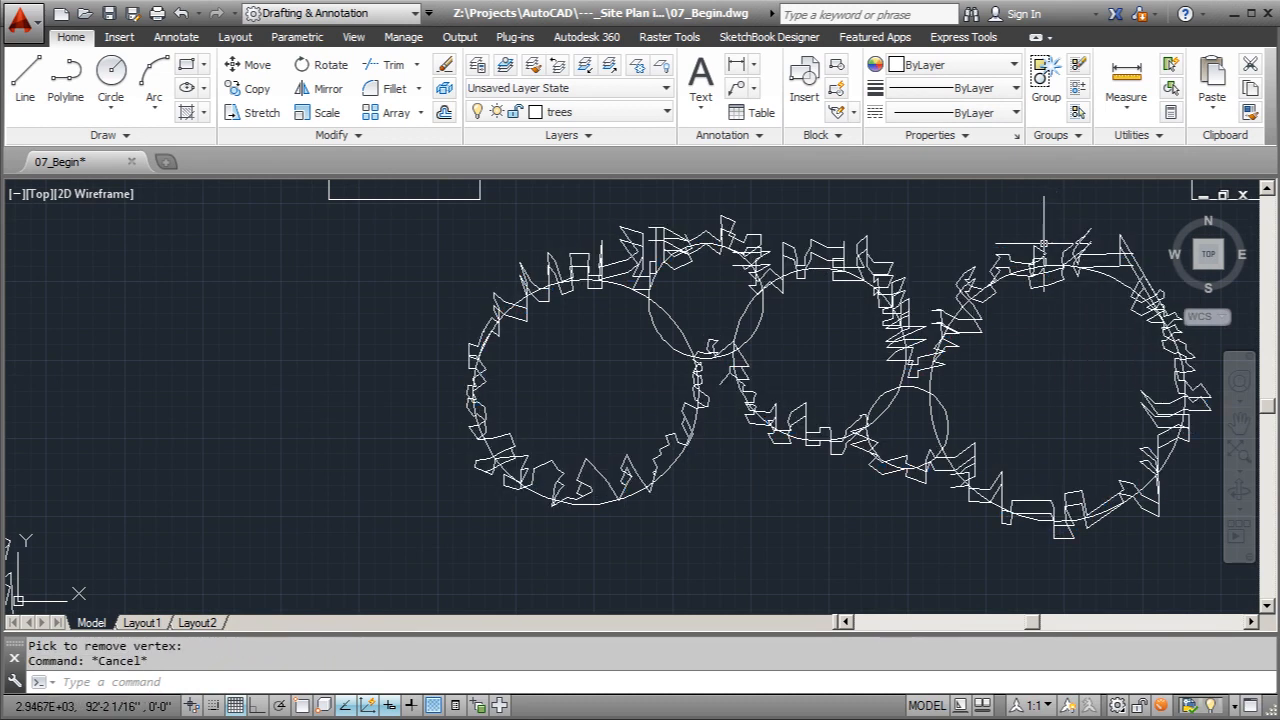
{"action": "left_click", "coordinate": [1120, 238]}
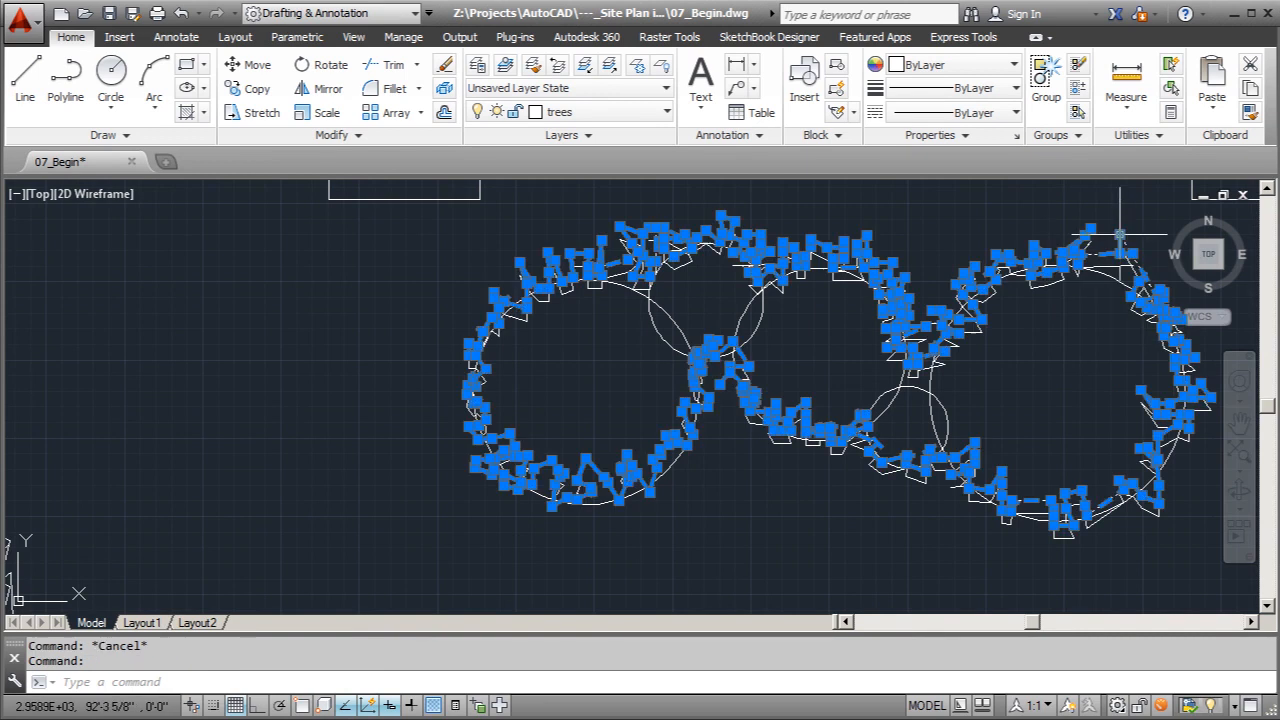
{"action": "mouse_move", "coordinate": [1122, 240]}
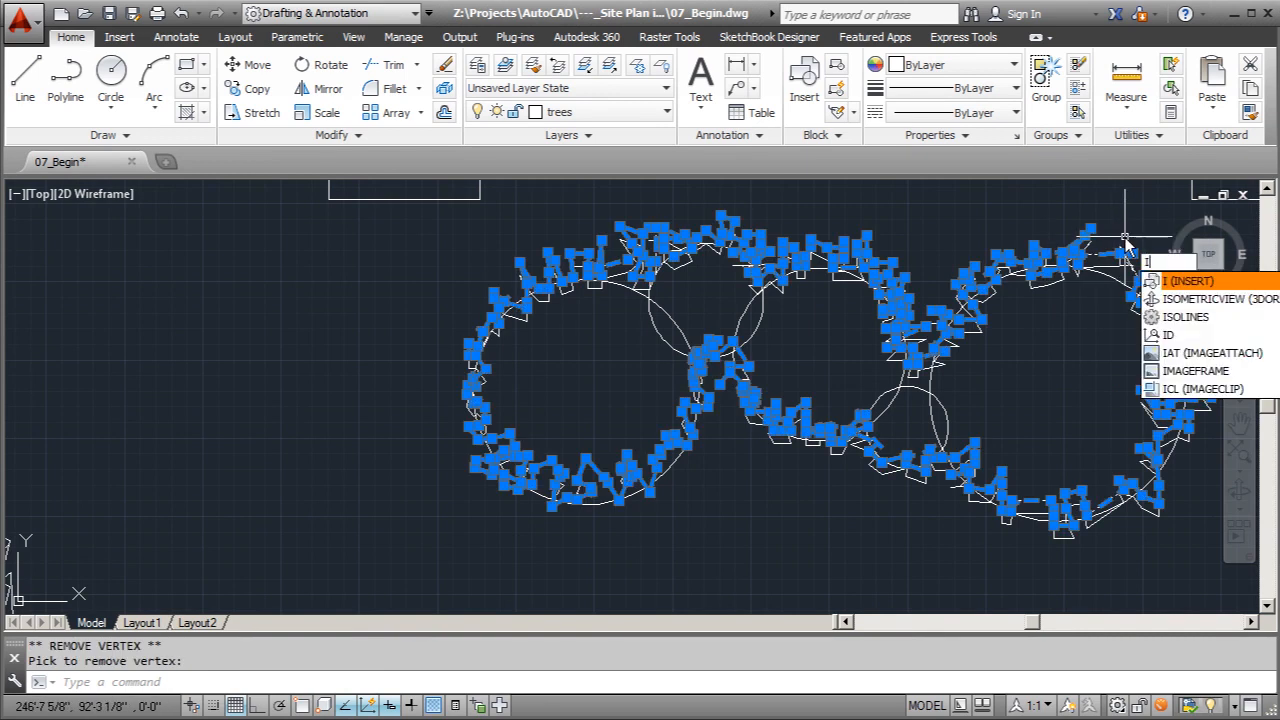
{"action": "key", "text": "Escape"}
With the upper polyline copy as cutting edge, trim the original outline's protrusions beneath the third circle and the lower small circle
{"action": "left_click", "coordinate": [817, 242]}
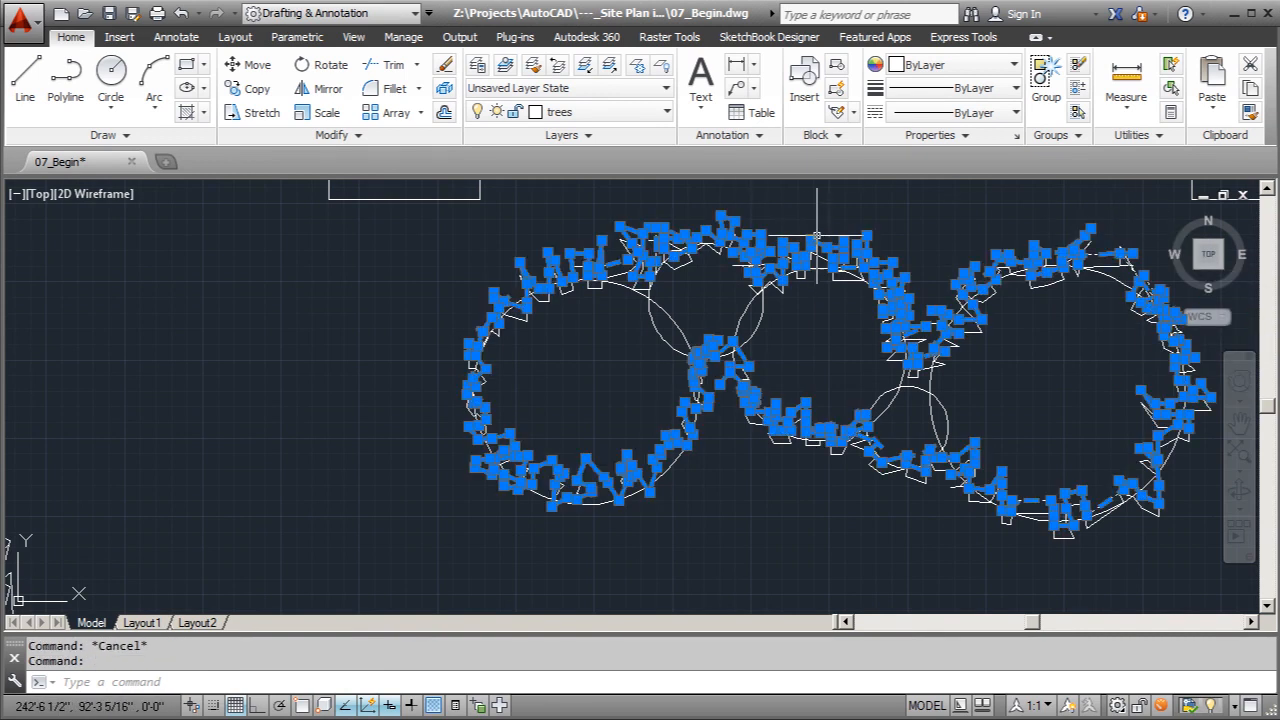
{"action": "type", "text": "trim"}
{"action": "key", "text": "Return"}
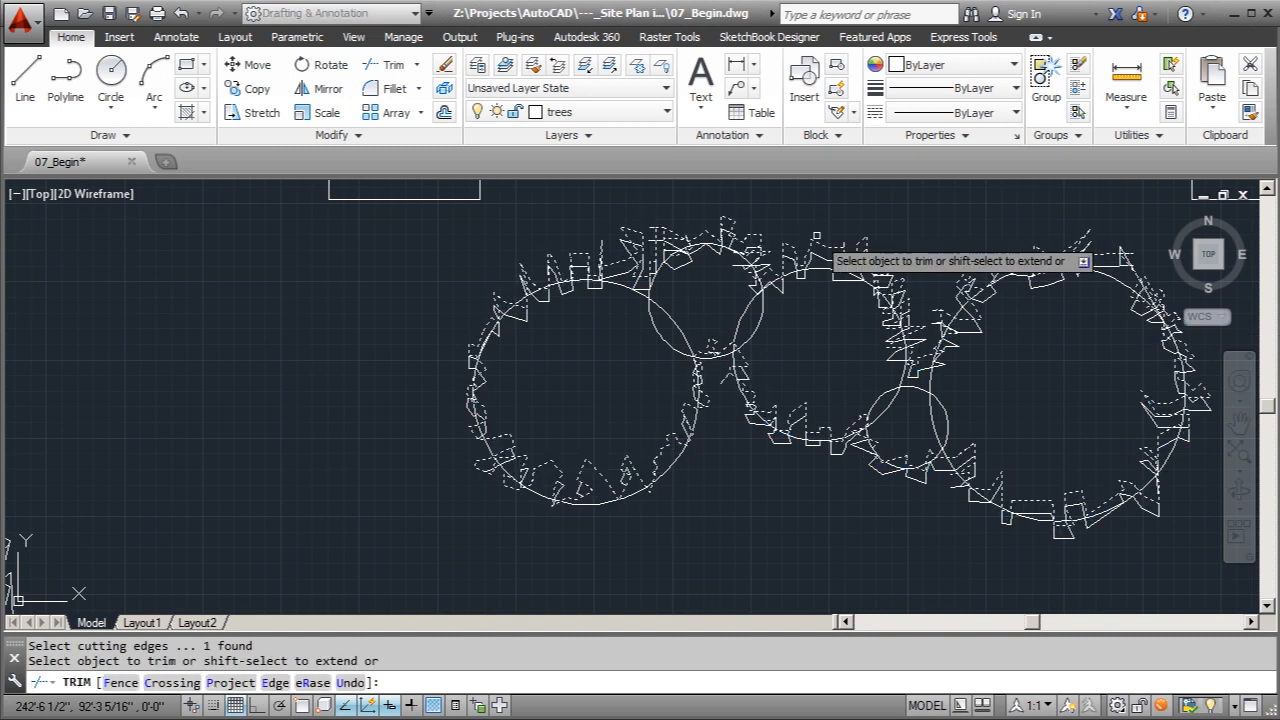
{"action": "scroll", "coordinate": [800, 450], "scroll_direction": "up", "scroll_amount": 2}
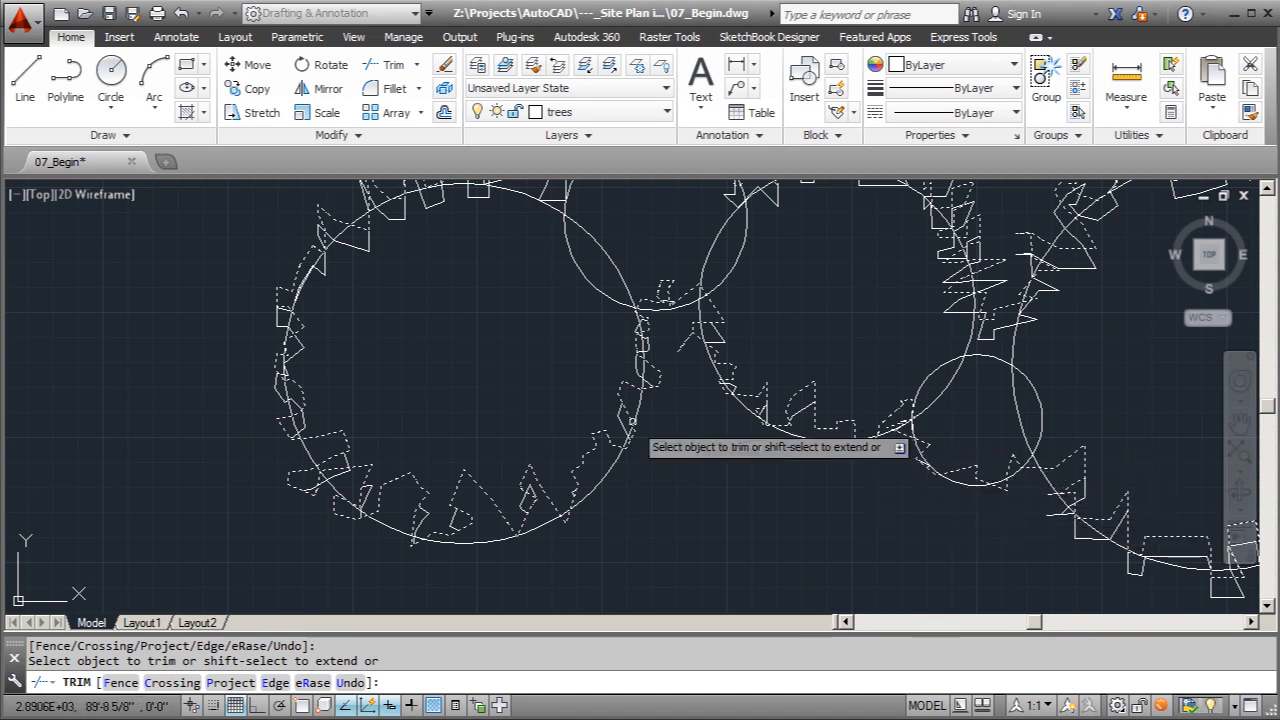
{"action": "scroll", "coordinate": [848, 464], "scroll_direction": "up", "scroll_amount": 3}
{"action": "scroll", "coordinate": [752, 465], "scroll_direction": "down", "scroll_amount": 3}
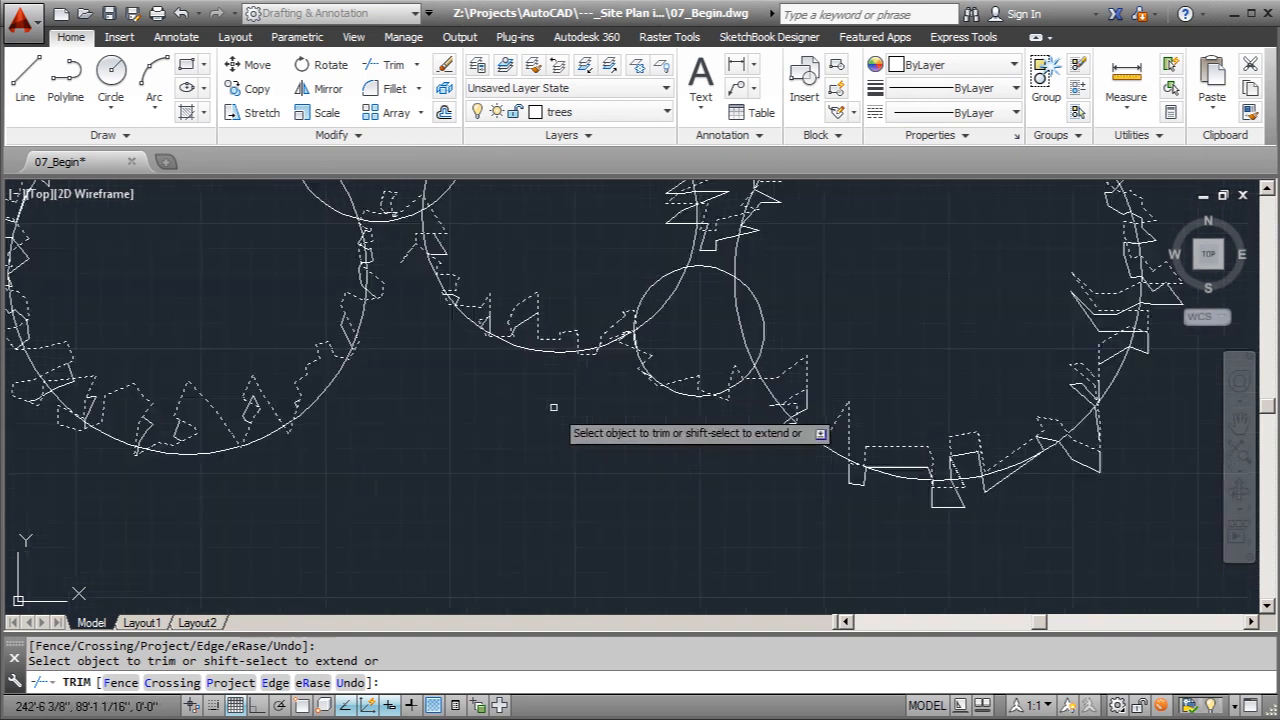
{"action": "scroll", "coordinate": [740, 460], "scroll_direction": "up", "scroll_amount": 3}
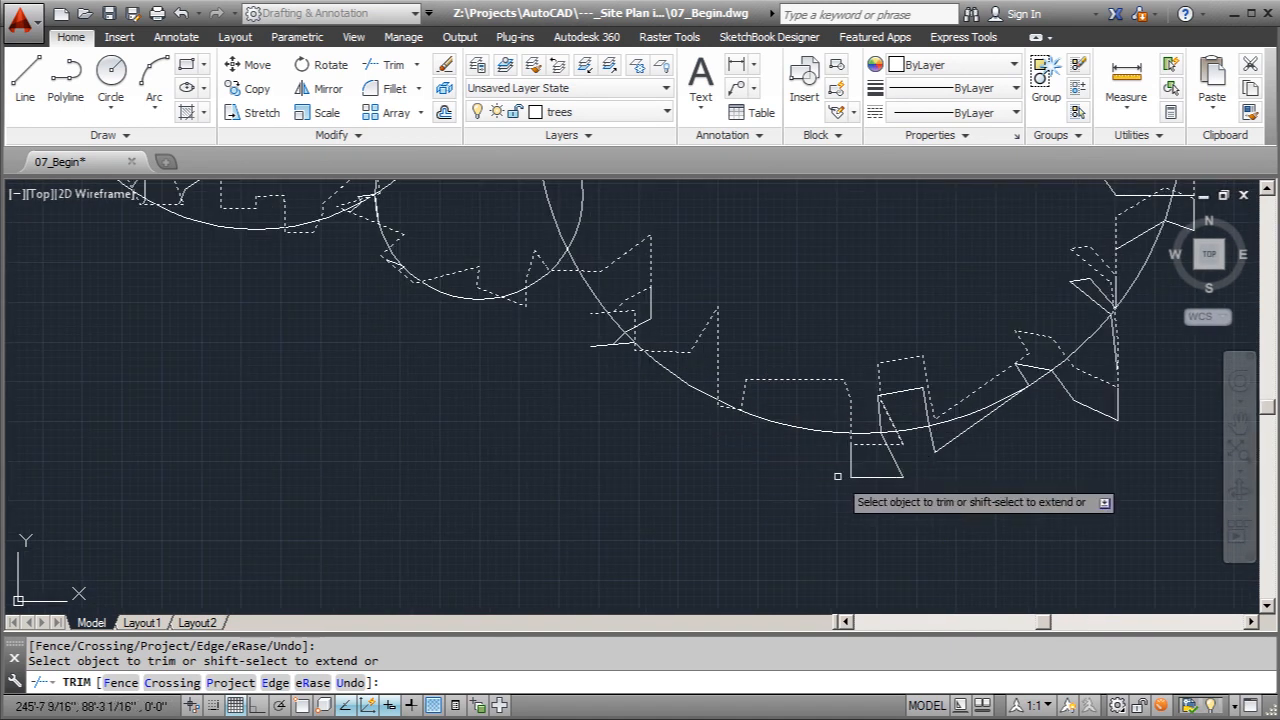
Trim the original outline's protrusions along the bottom and lower-right side of the rightmost large circle, and end trimming
{"action": "scroll", "coordinate": [940, 472], "scroll_direction": "down", "scroll_amount": 3}
{"action": "scroll", "coordinate": [1000, 410], "scroll_direction": "up", "scroll_amount": 2}
{"action": "scroll", "coordinate": [1006, 400], "scroll_direction": "up", "scroll_amount": 2}
{"action": "left_click", "coordinate": [1005, 400]}
{"action": "left_click", "coordinate": [1003, 404]}
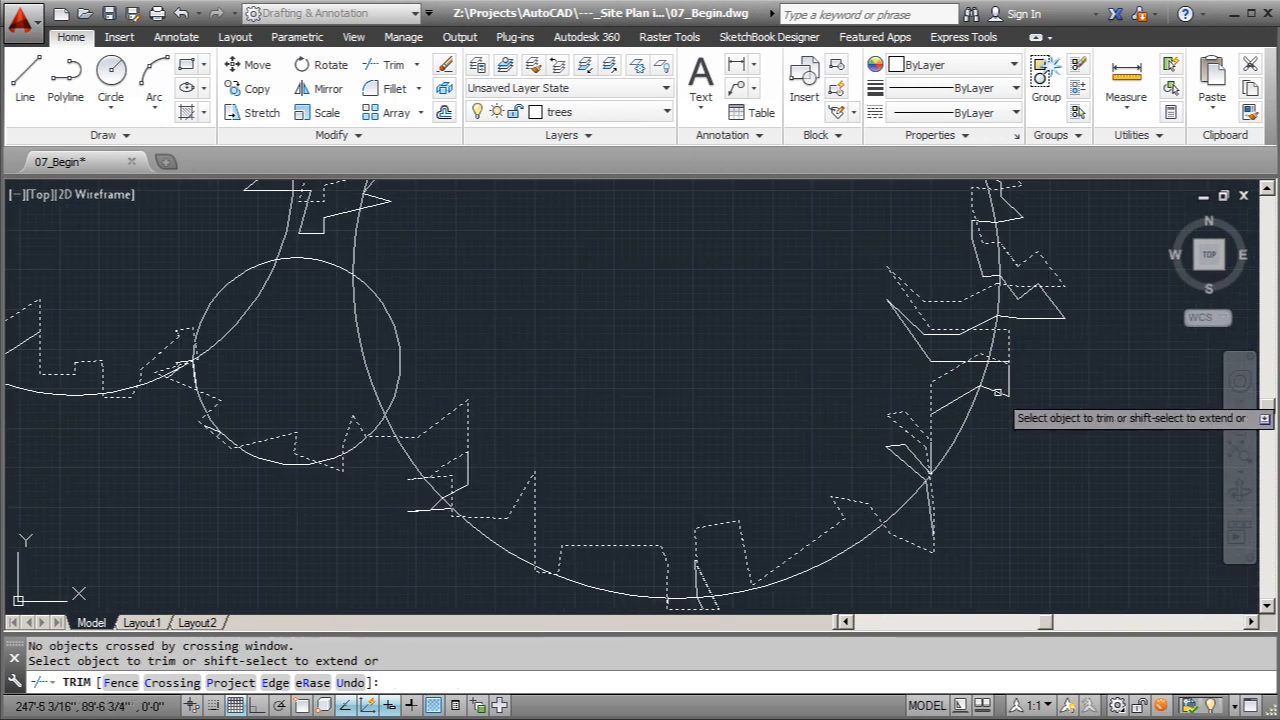
{"action": "scroll", "coordinate": [1045, 318], "scroll_direction": "down", "scroll_amount": 4}
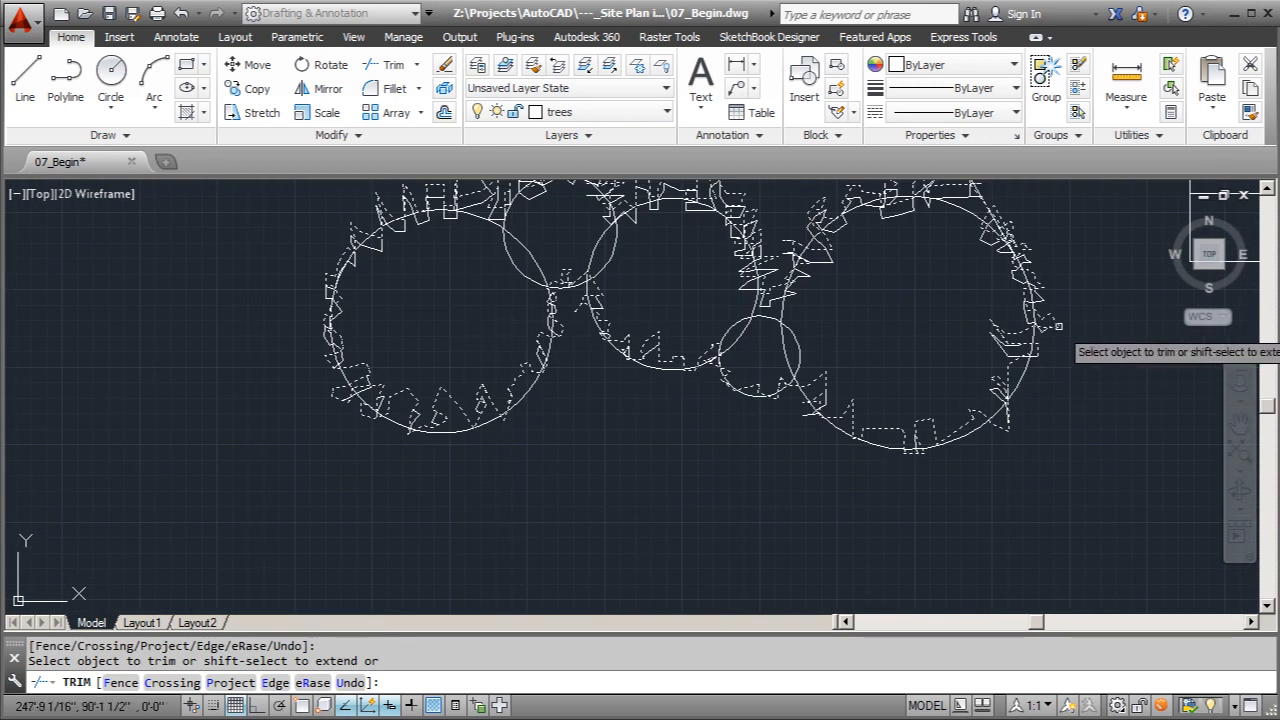
{"action": "scroll", "coordinate": [1100, 440], "scroll_direction": "down", "scroll_amount": 2}
{"action": "key", "text": "Escape"}
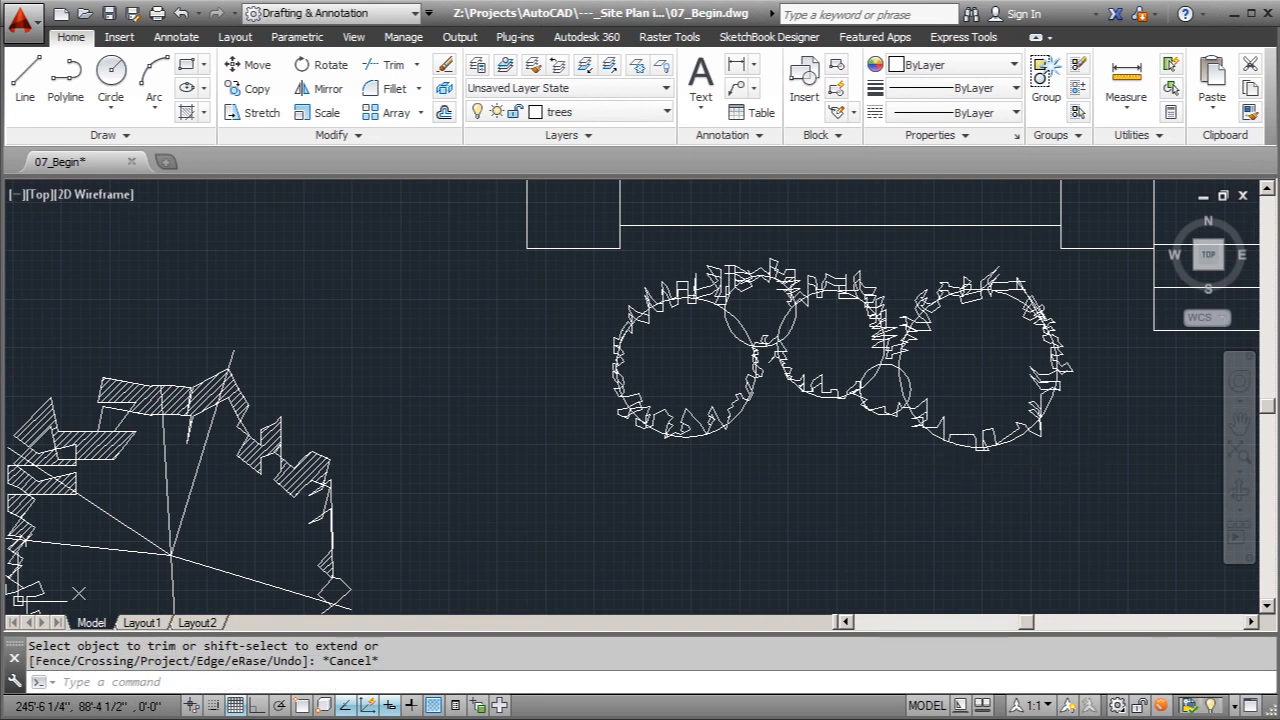
Start an ANSI31 hatch and pick the leaf areas between the two outlines along the first circle's upper-left side
{"action": "type", "text": "hatch"}
{"action": "key", "text": "Return"}
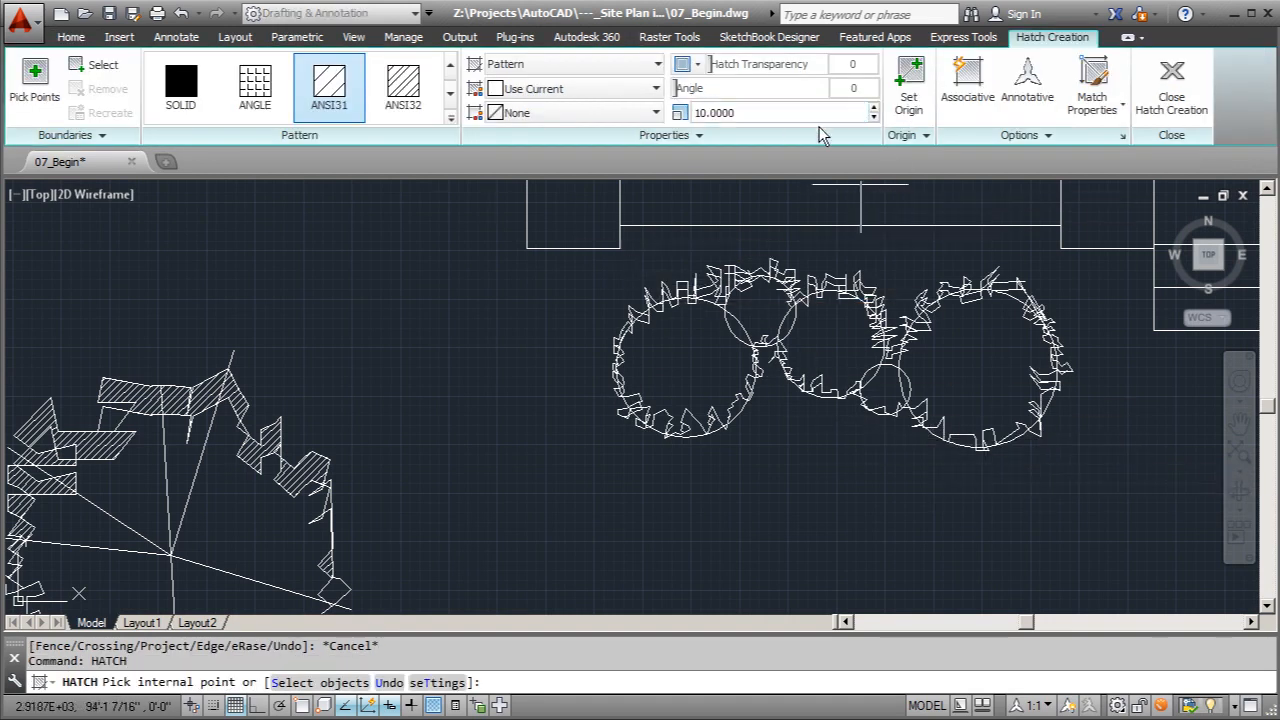
{"action": "scroll", "coordinate": [630, 330], "scroll_direction": "up", "scroll_amount": 5}
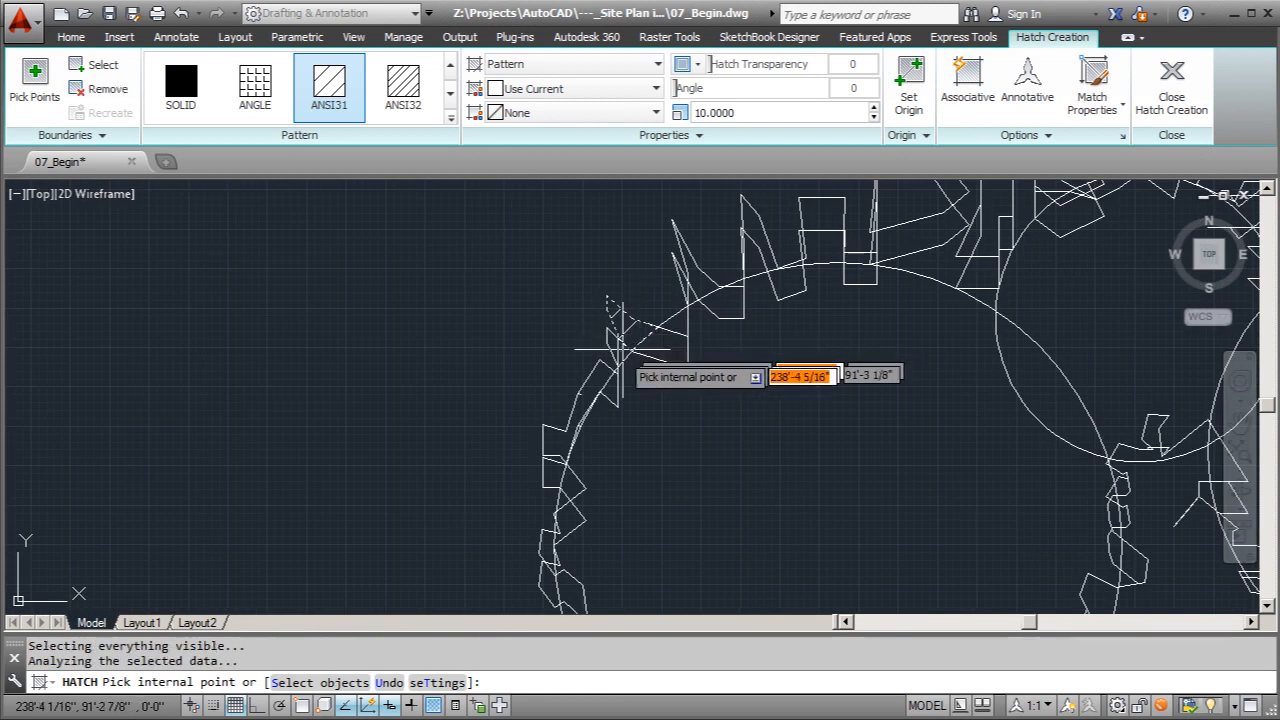
{"action": "left_click", "coordinate": [595, 376]}
{"action": "left_click", "coordinate": [550, 479]}
{"action": "left_click", "coordinate": [690, 268]}
{"action": "left_click", "coordinate": [759, 225]}
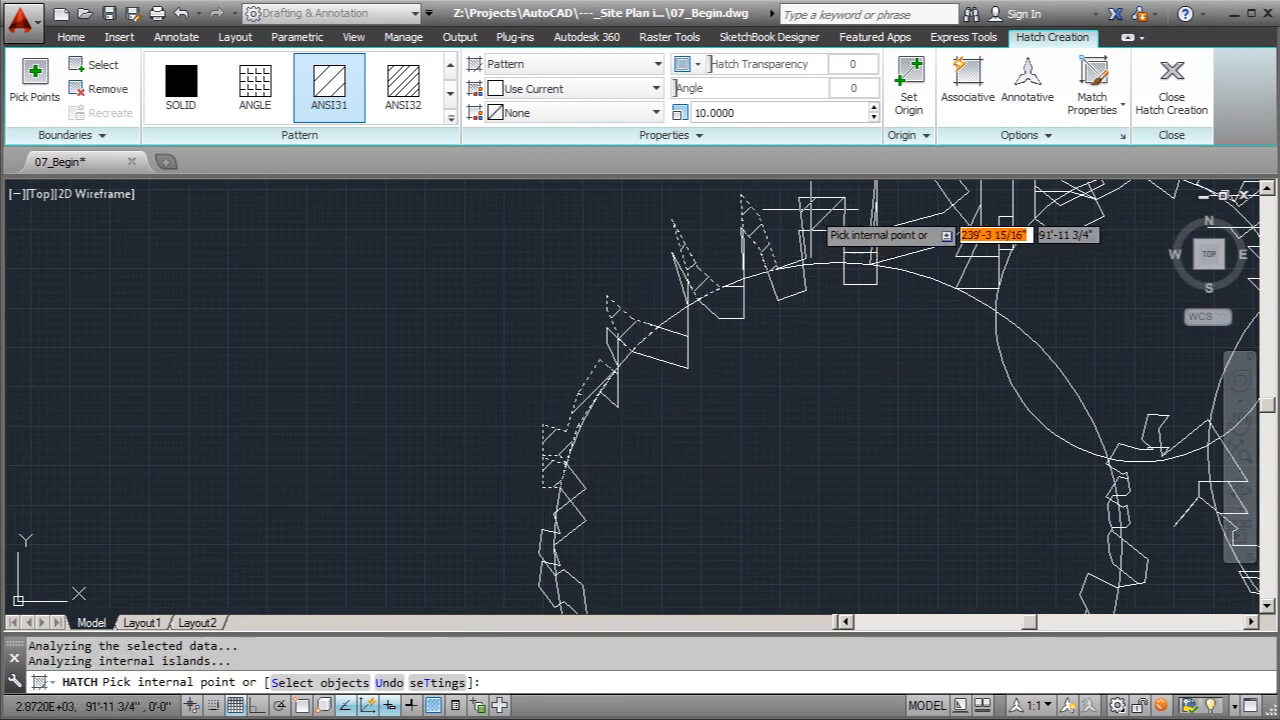
Add the leaf areas across the first circle's top and over the small second circle to the hatch
{"action": "scroll", "coordinate": [715, 272], "scroll_direction": "down", "scroll_amount": 4}
{"action": "scroll", "coordinate": [582, 355], "scroll_direction": "up", "scroll_amount": 3}
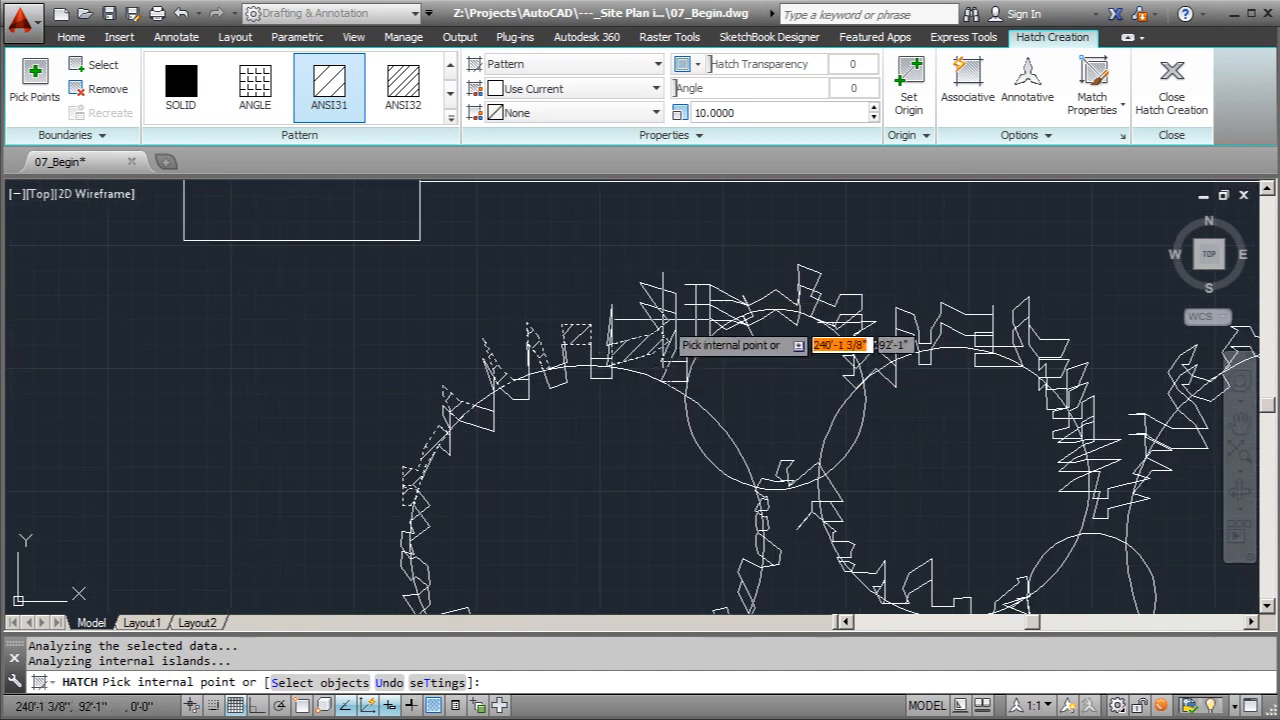
{"action": "scroll", "coordinate": [668, 330], "scroll_direction": "up", "scroll_amount": 4}
{"action": "scroll", "coordinate": [690, 300], "scroll_direction": "down", "scroll_amount": 4}
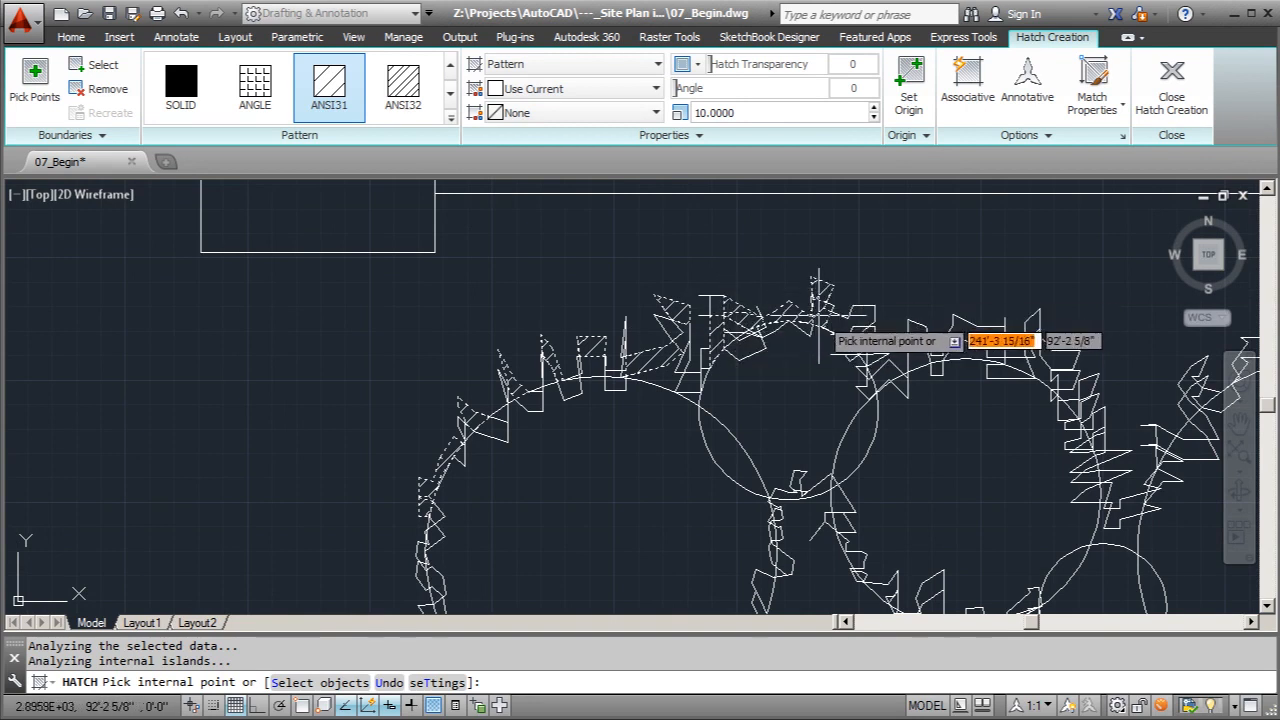
Extend the hatch to the leaf areas from the second circle's upper-right side across the top of the third circle
{"action": "scroll", "coordinate": [933, 341], "scroll_direction": "up", "scroll_amount": 2}
{"action": "left_click", "coordinate": [1021, 321]}
{"action": "left_click", "coordinate": [888, 364]}
{"action": "scroll", "coordinate": [552, 348], "scroll_direction": "down", "scroll_amount": 3}
{"action": "scroll", "coordinate": [700, 365], "scroll_direction": "up", "scroll_amount": 3}
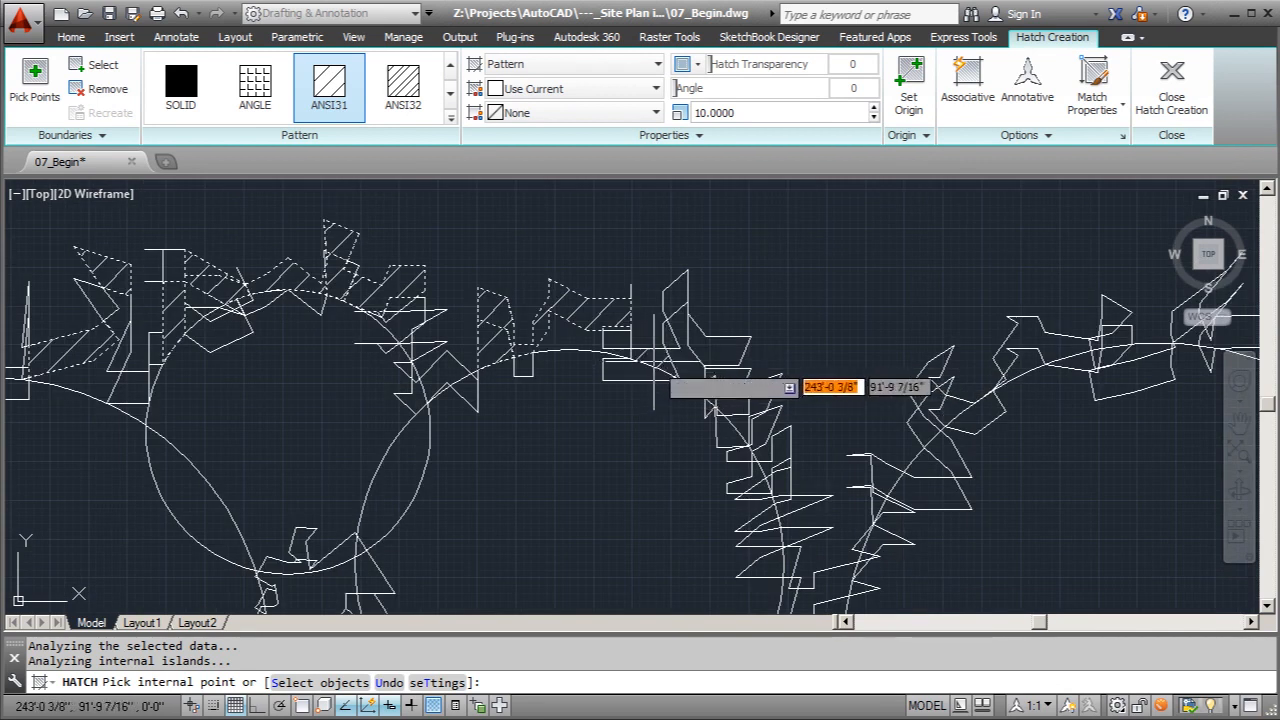
Add the leaf areas along the top of the rightmost large circle to the hatch
{"action": "scroll", "coordinate": [740, 370], "scroll_direction": "down", "scroll_amount": 2}
{"action": "scroll", "coordinate": [828, 360], "scroll_direction": "up", "scroll_amount": 2}
{"action": "scroll", "coordinate": [828, 360], "scroll_direction": "up", "scroll_amount": 3}
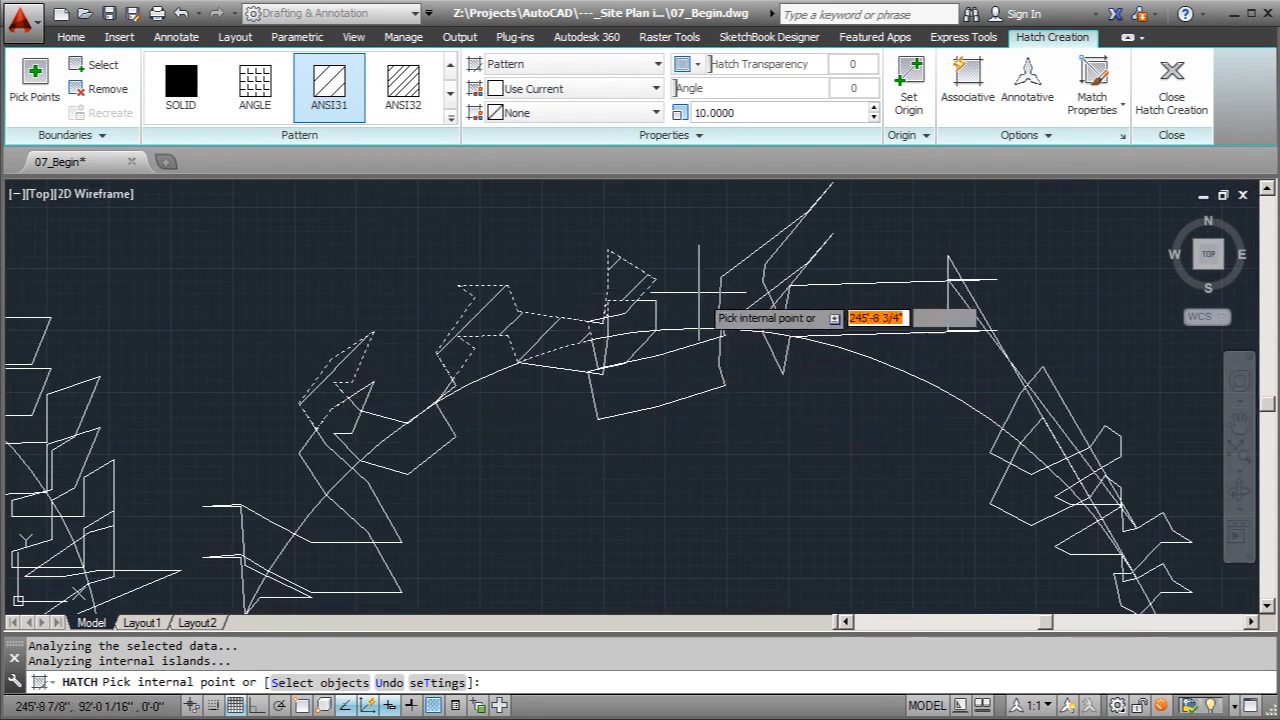
{"action": "scroll", "coordinate": [870, 320], "scroll_direction": "down", "scroll_amount": 3}
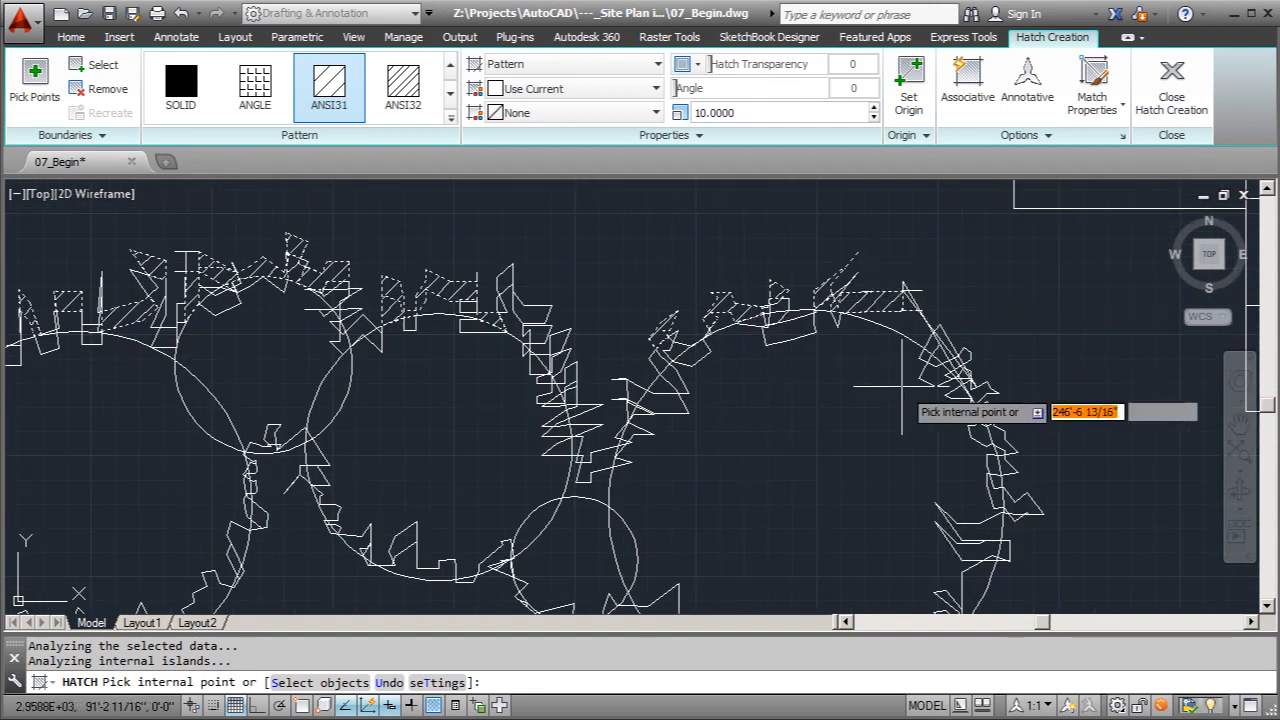
Extend the hatch to the leaf areas from the rightmost circle's upper-right side down along its right edge
{"action": "scroll", "coordinate": [908, 370], "scroll_direction": "up", "scroll_amount": 4}
{"action": "scroll", "coordinate": [1012, 340], "scroll_direction": "up", "scroll_amount": 2}
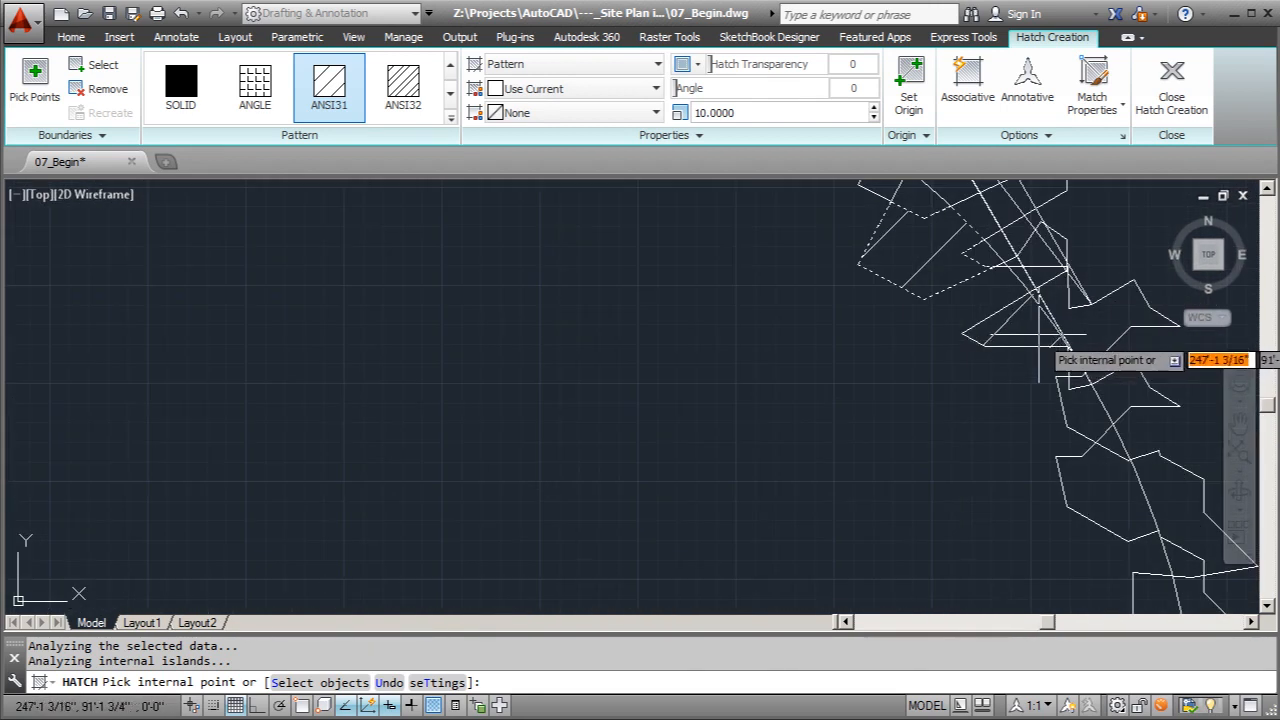
{"action": "scroll", "coordinate": [1083, 330], "scroll_direction": "down", "scroll_amount": 3}
{"action": "scroll", "coordinate": [940, 320], "scroll_direction": "up", "scroll_amount": 3}
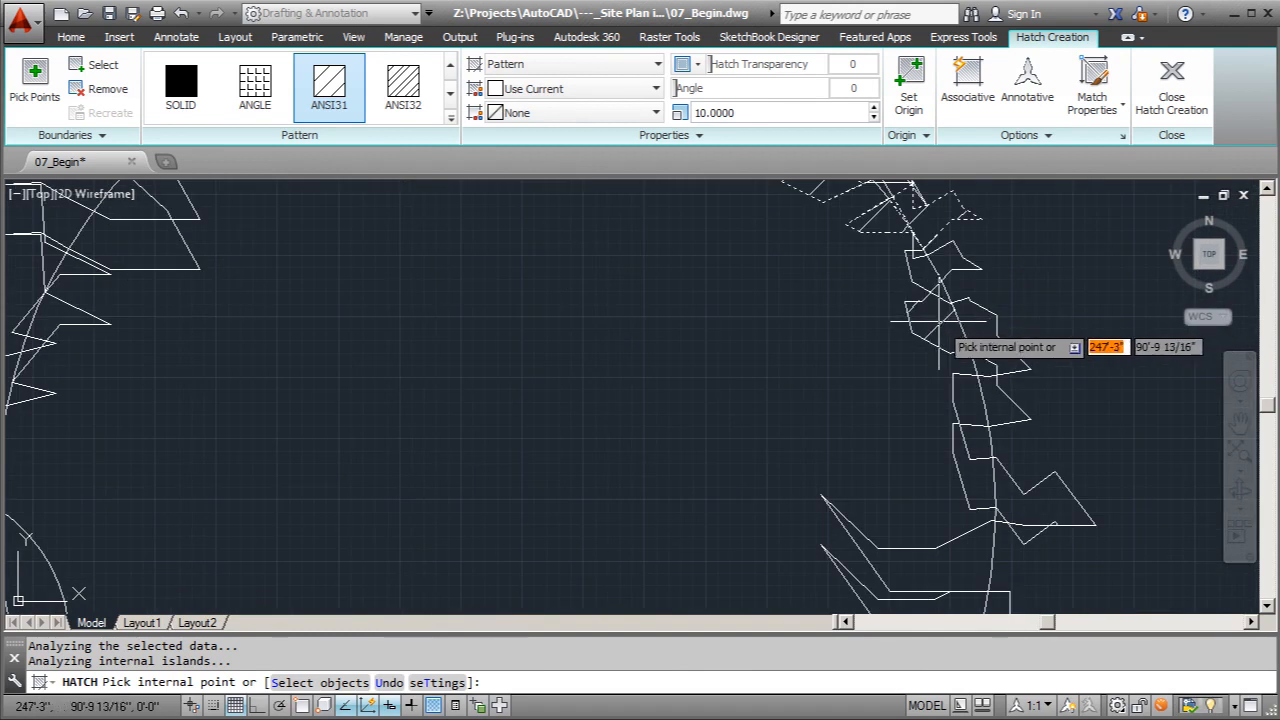
{"action": "scroll", "coordinate": [1128, 394], "scroll_direction": "down", "scroll_amount": 3}
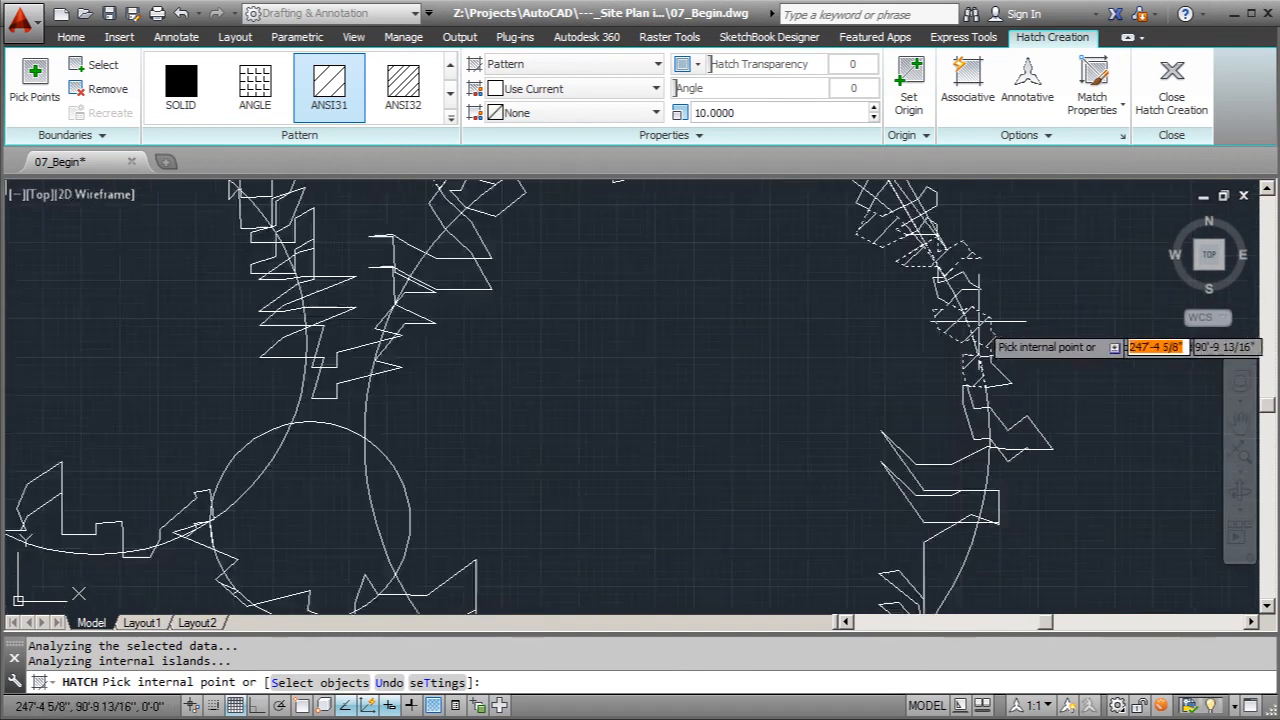
{"action": "scroll", "coordinate": [1086, 414], "scroll_direction": "up", "scroll_amount": 3}
{"action": "scroll", "coordinate": [1000, 390], "scroll_direction": "down", "scroll_amount": 3}
{"action": "scroll", "coordinate": [1130, 257], "scroll_direction": "up", "scroll_amount": 3}
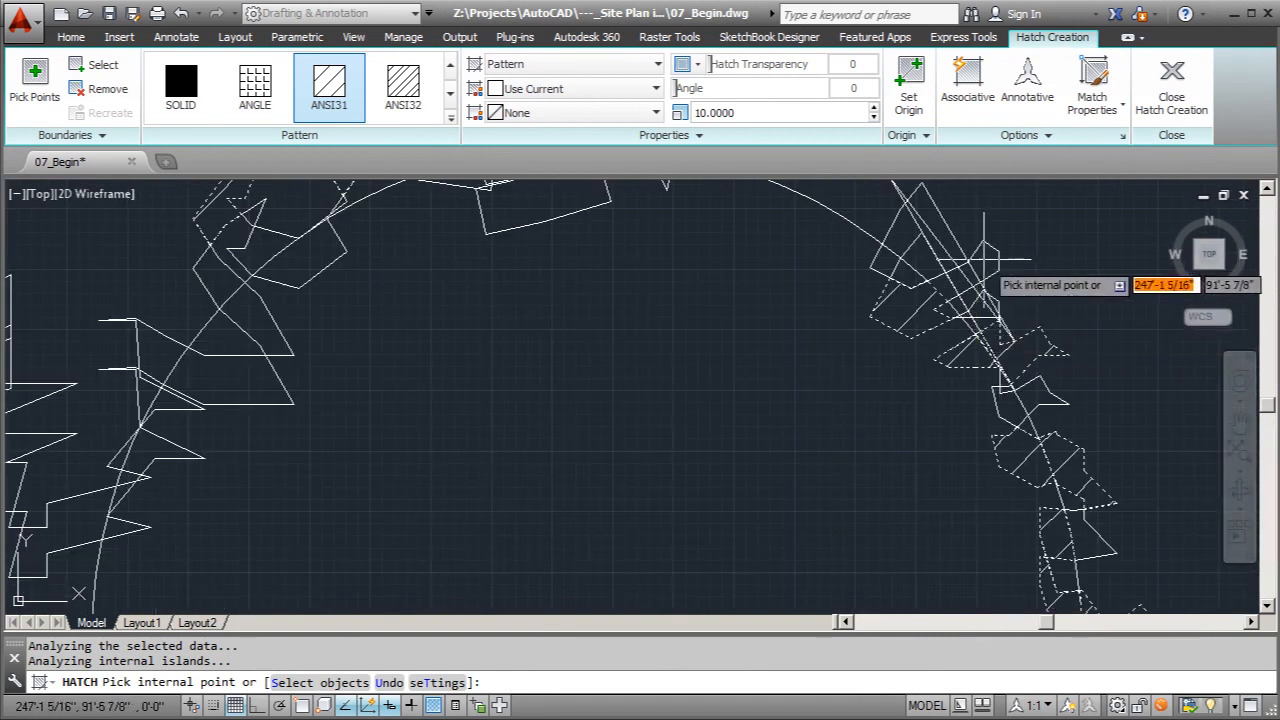
Undo the hatch pick that filled the interior of the rightmost large circle
{"action": "scroll", "coordinate": [1050, 370], "scroll_direction": "down", "scroll_amount": 3}
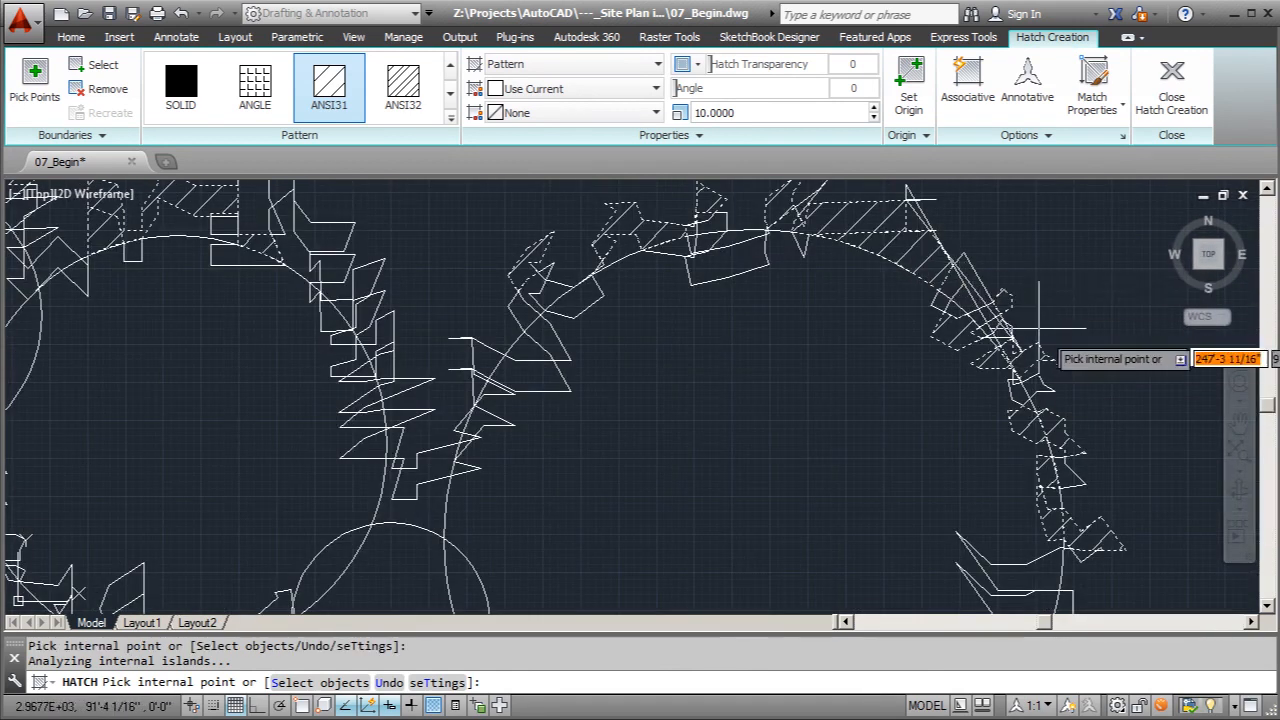
{"action": "scroll", "coordinate": [1018, 310], "scroll_direction": "down", "scroll_amount": 2}
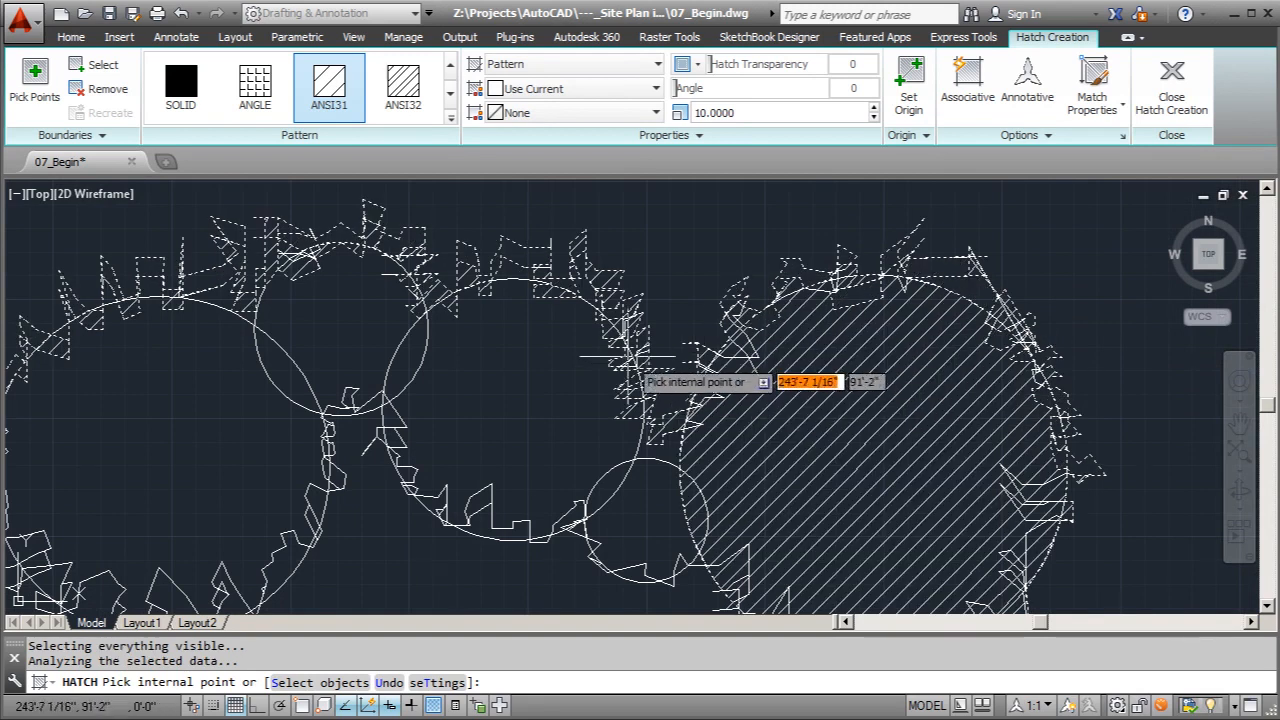
{"action": "key", "text": "ctrl+z"}
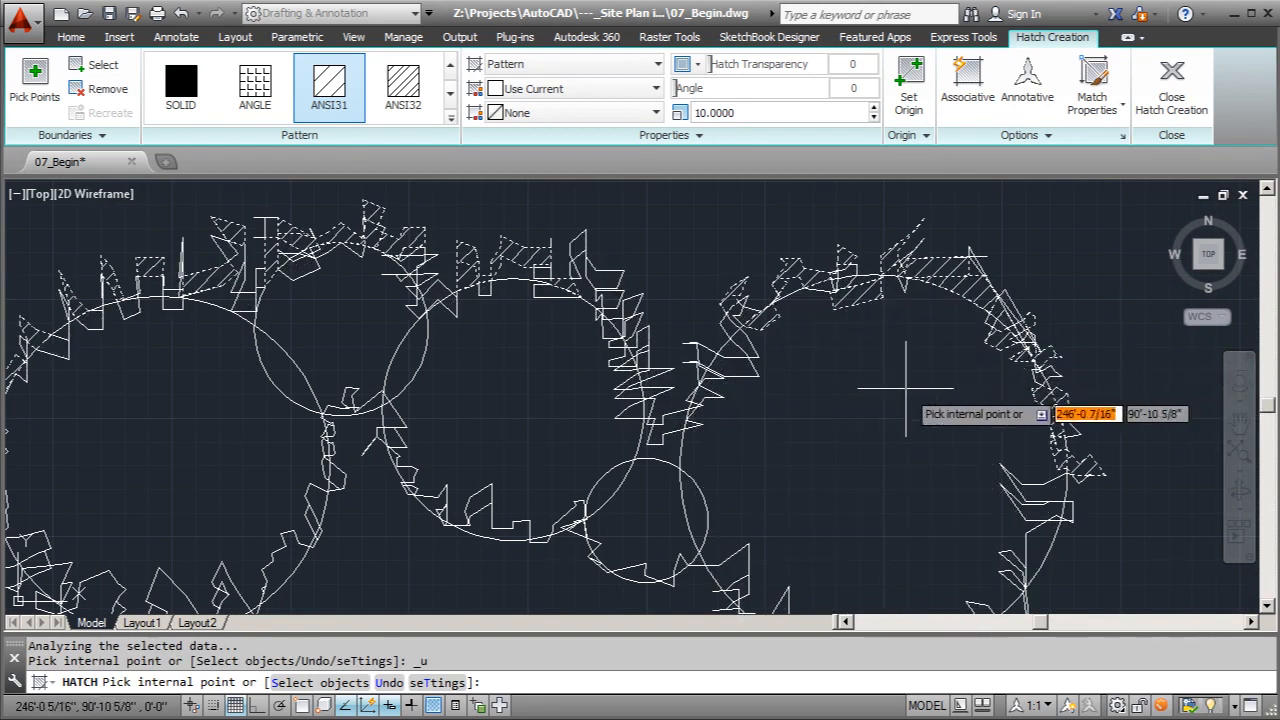
Add the leaf areas on the rightmost circle's upper-left side and the third circle's upper-right side to the hatch
{"action": "scroll", "coordinate": [740, 425], "scroll_direction": "up", "scroll_amount": 4}
{"action": "scroll", "coordinate": [830, 450], "scroll_direction": "down", "scroll_amount": 4}
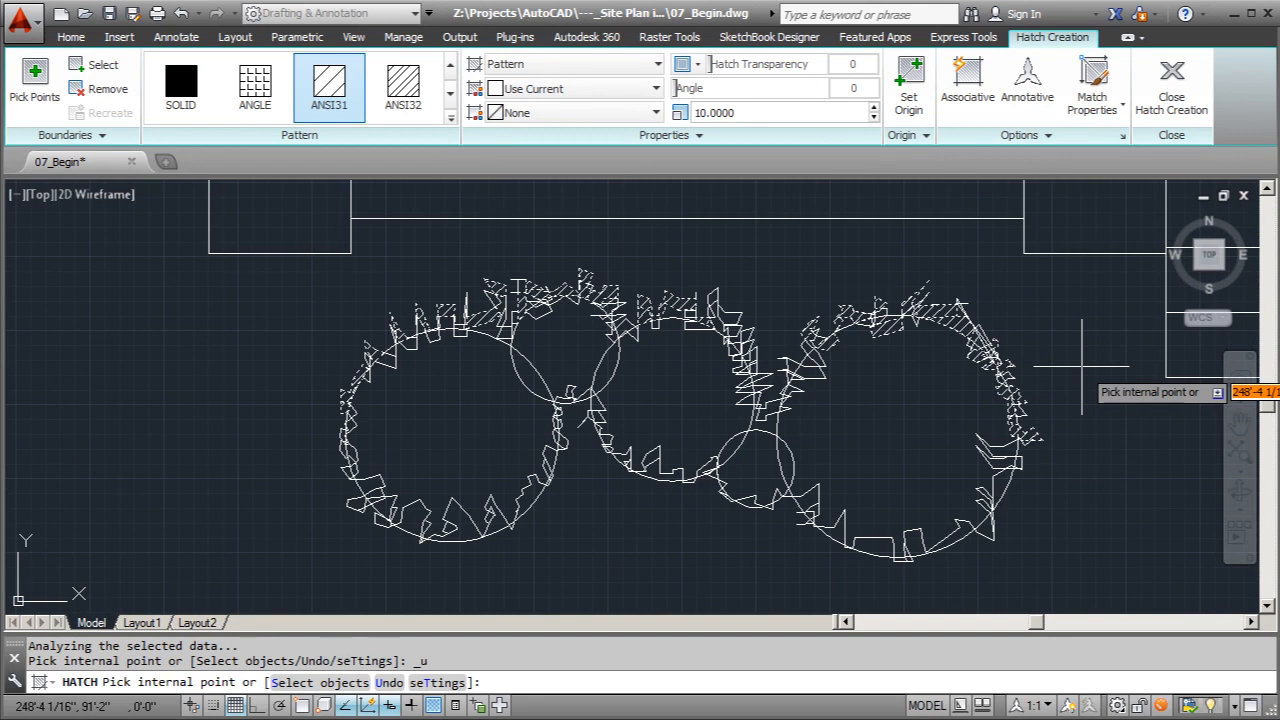
{"action": "scroll", "coordinate": [795, 368], "scroll_direction": "up", "scroll_amount": 3}
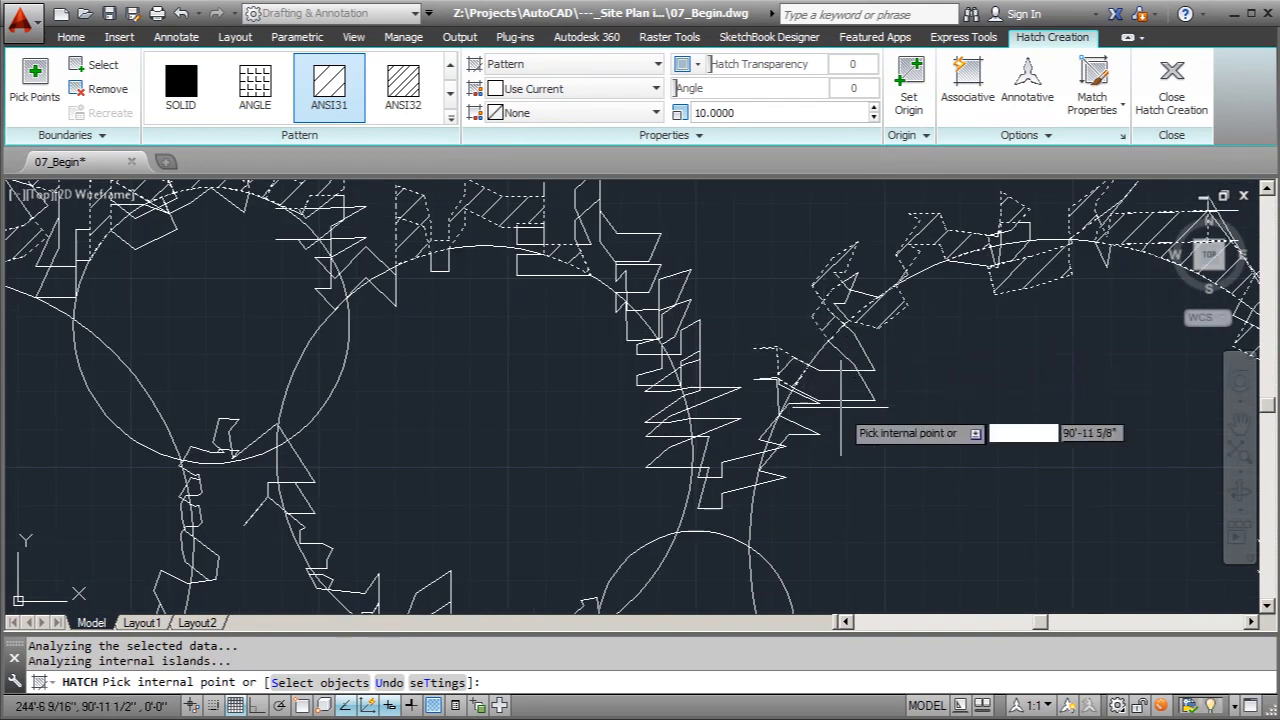
{"action": "left_click", "coordinate": [740, 466]}
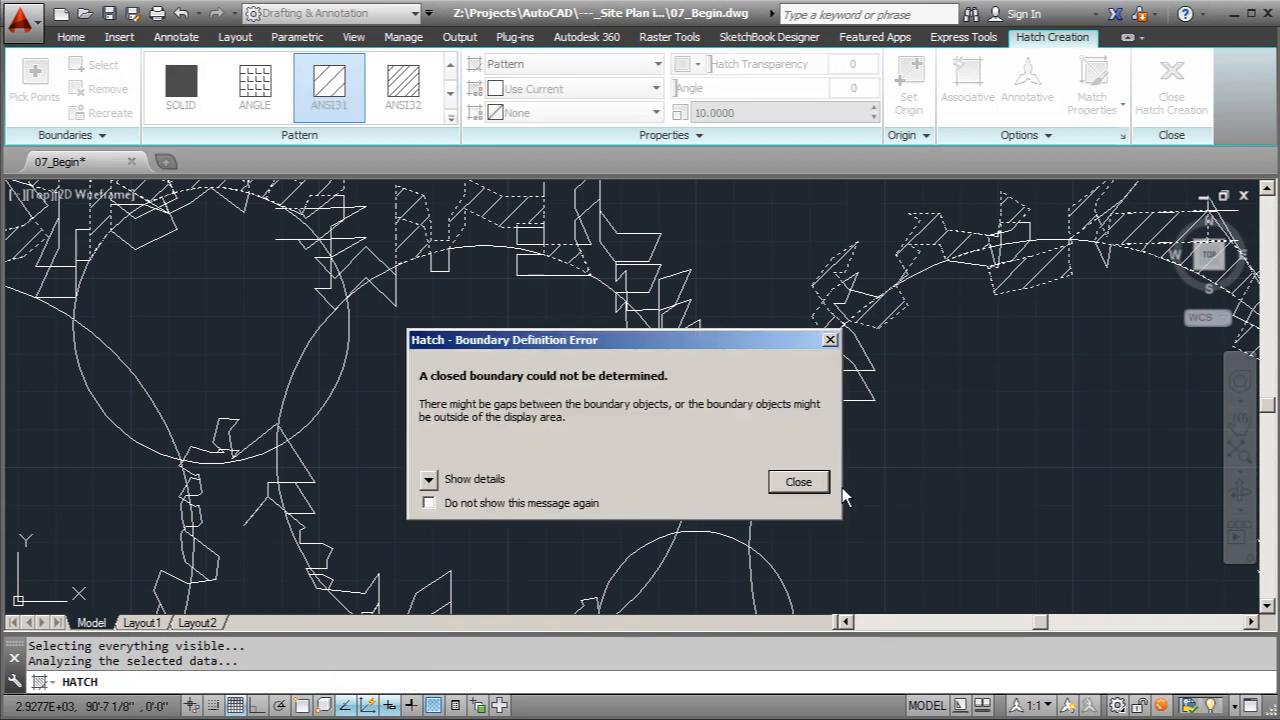
{"action": "left_click", "coordinate": [798, 483]}
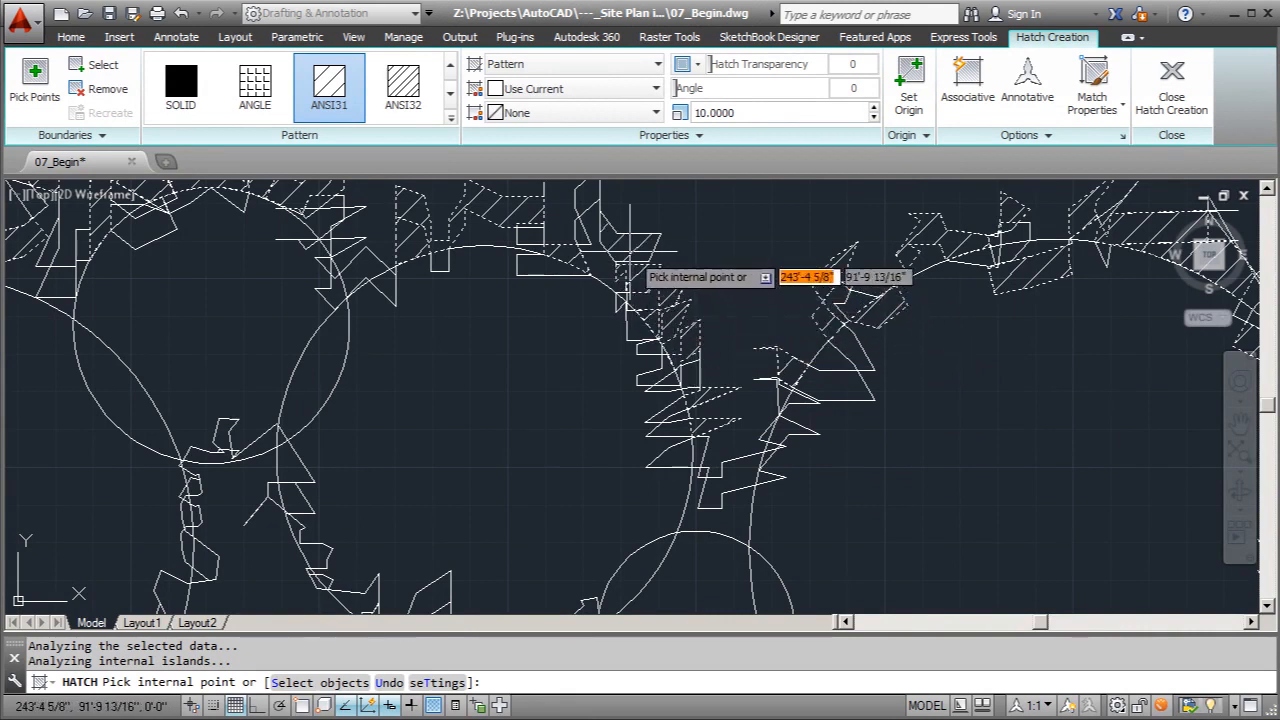
{"action": "scroll", "coordinate": [620, 297], "scroll_direction": "down", "scroll_amount": 5}
{"action": "scroll", "coordinate": [620, 297], "scroll_direction": "up", "scroll_amount": 5}
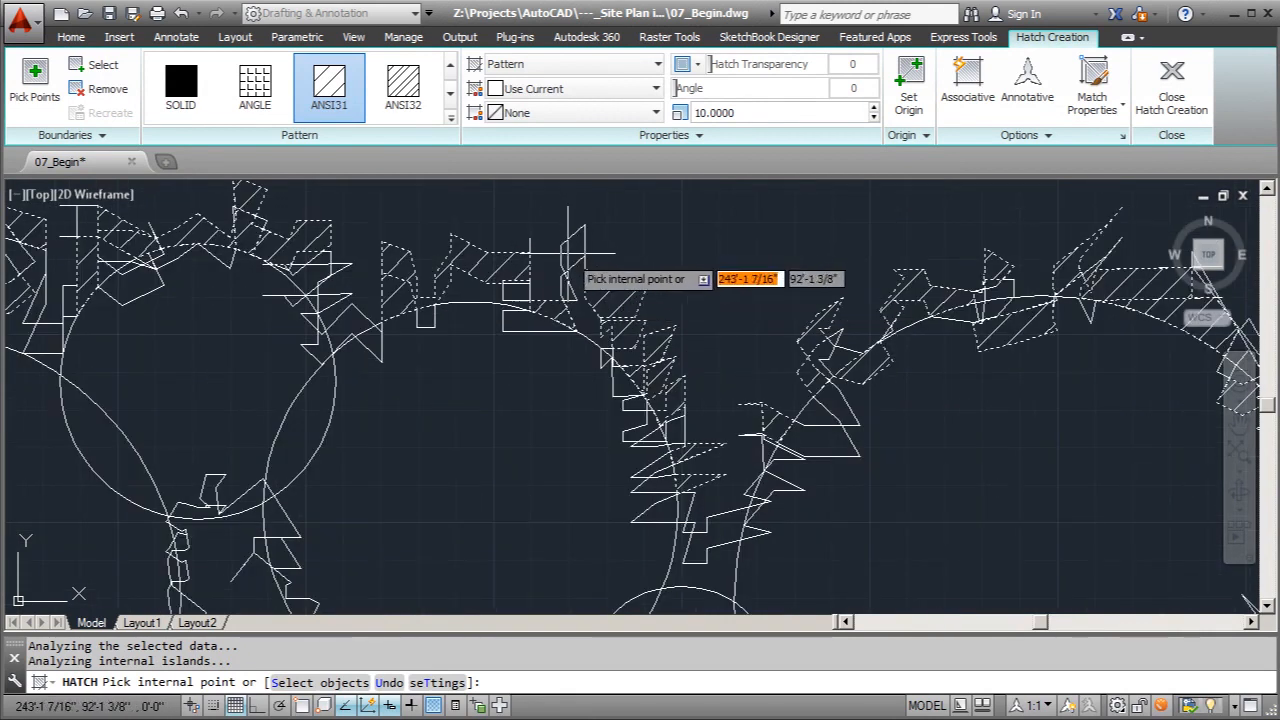
Add the tall leaf at the top of the third circle to the hatch and finish the hatch
{"action": "scroll", "coordinate": [604, 273], "scroll_direction": "down", "scroll_amount": 4}
{"action": "scroll", "coordinate": [640, 420], "scroll_direction": "up", "scroll_amount": 3}
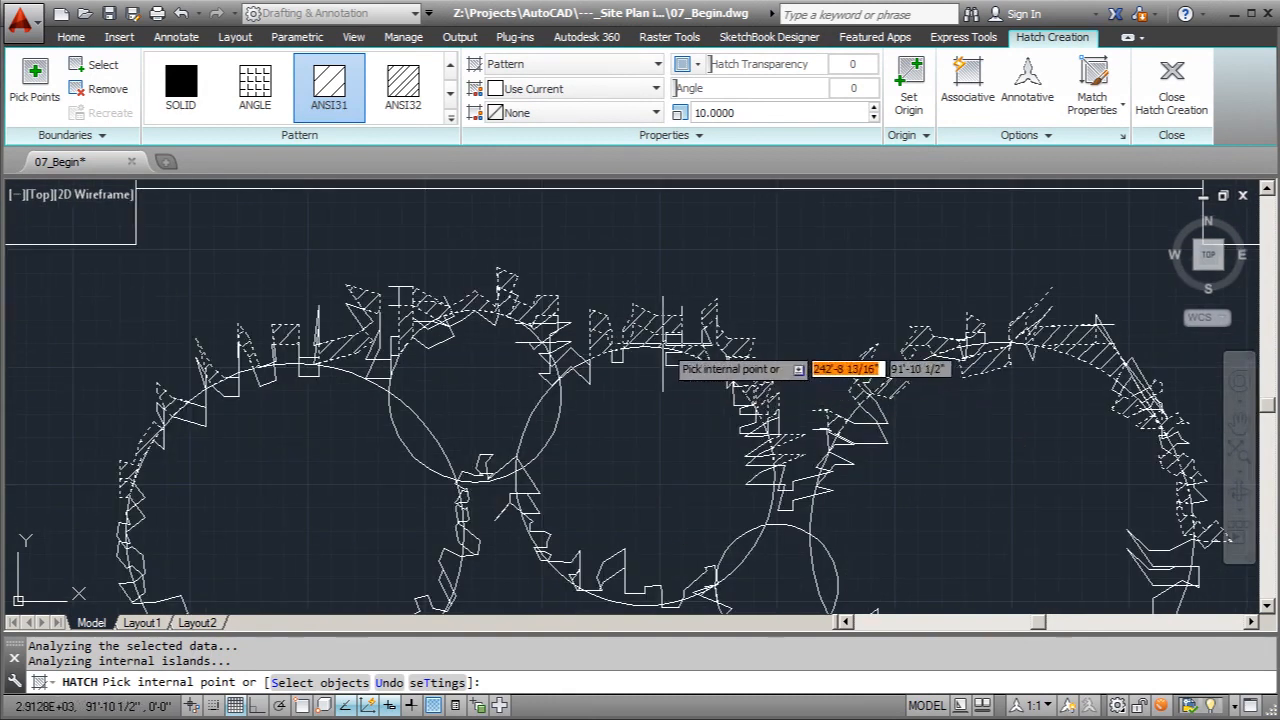
{"action": "scroll", "coordinate": [660, 360], "scroll_direction": "down", "scroll_amount": 3}
{"action": "scroll", "coordinate": [450, 390], "scroll_direction": "up", "scroll_amount": 4}
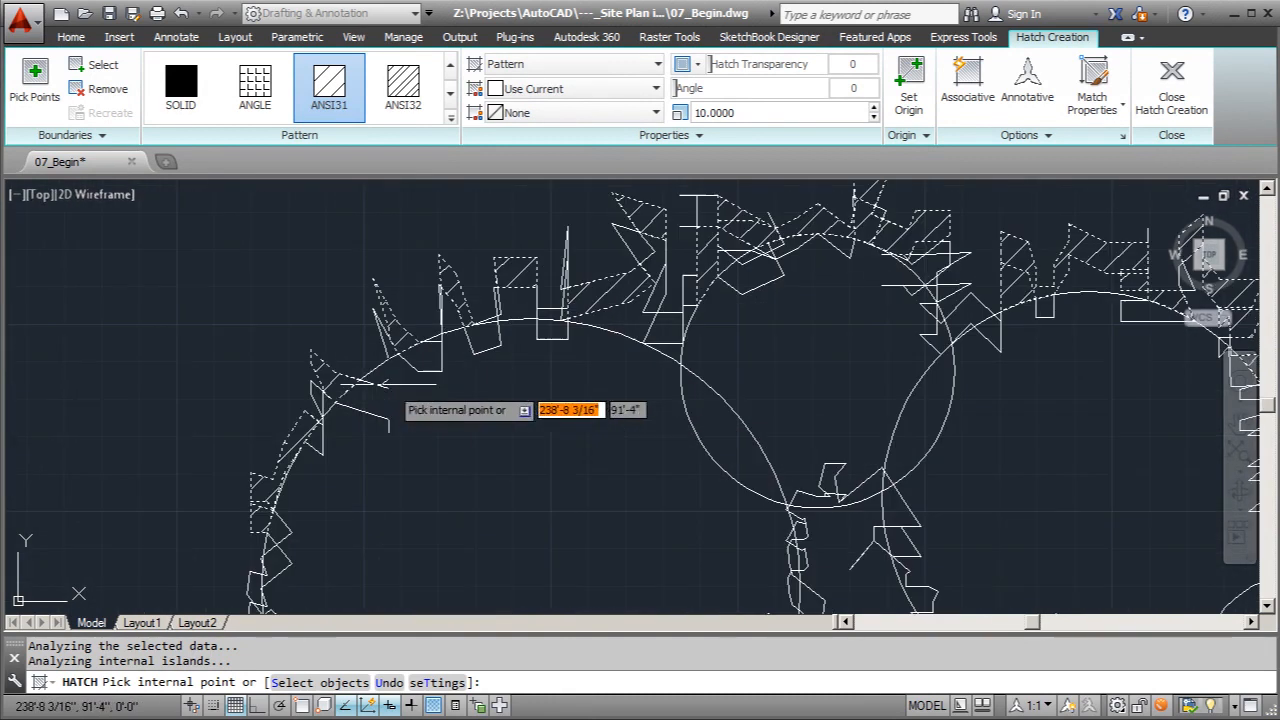
{"action": "scroll", "coordinate": [430, 371], "scroll_direction": "down", "scroll_amount": 2}
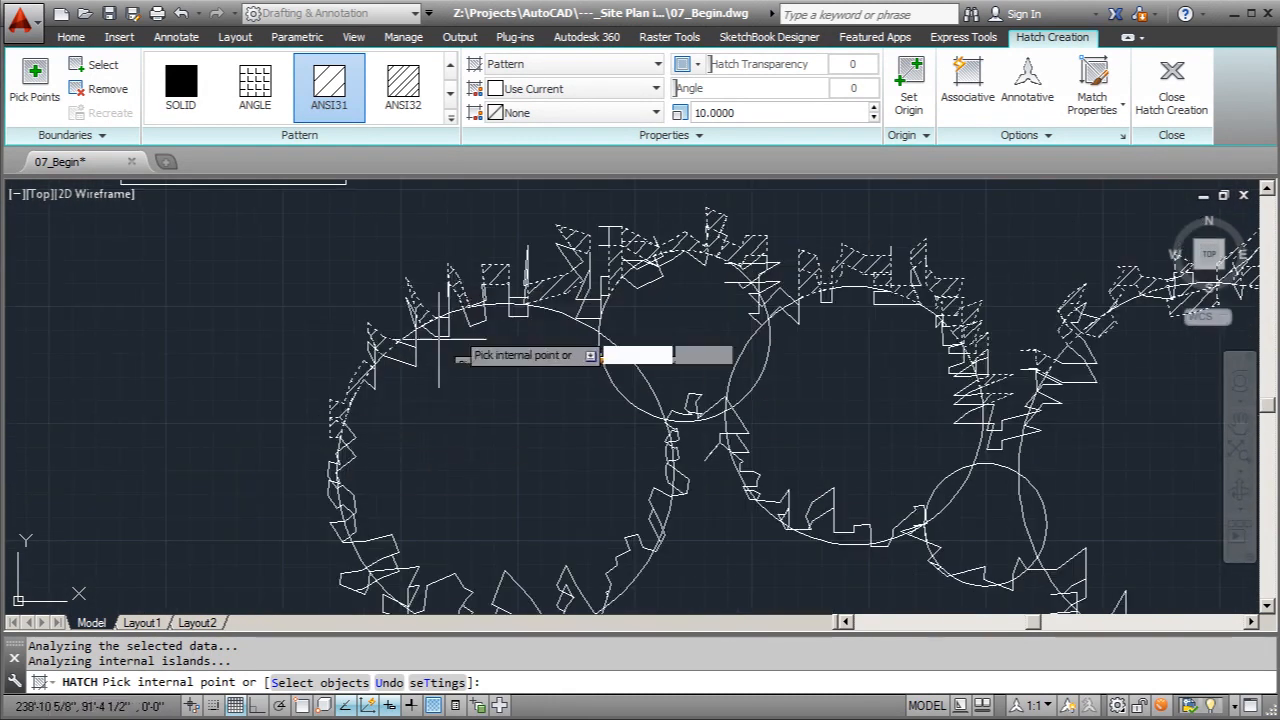
{"action": "key", "text": "Escape"}
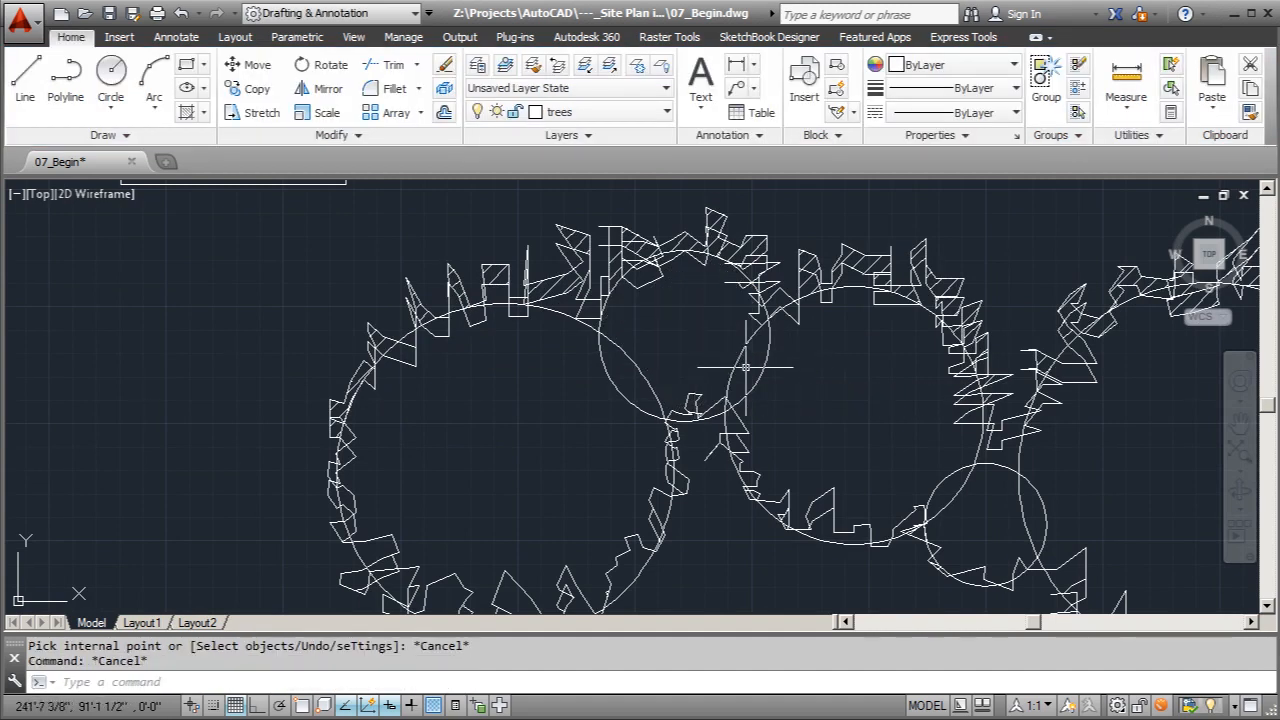
Draw a slanted line across the first large circle from its upper-left leaves to just beyond its lower-right edge
{"action": "scroll", "coordinate": [786, 363], "scroll_direction": "down", "scroll_amount": 4}
{"action": "scroll", "coordinate": [733, 370], "scroll_direction": "down", "scroll_amount": 2}
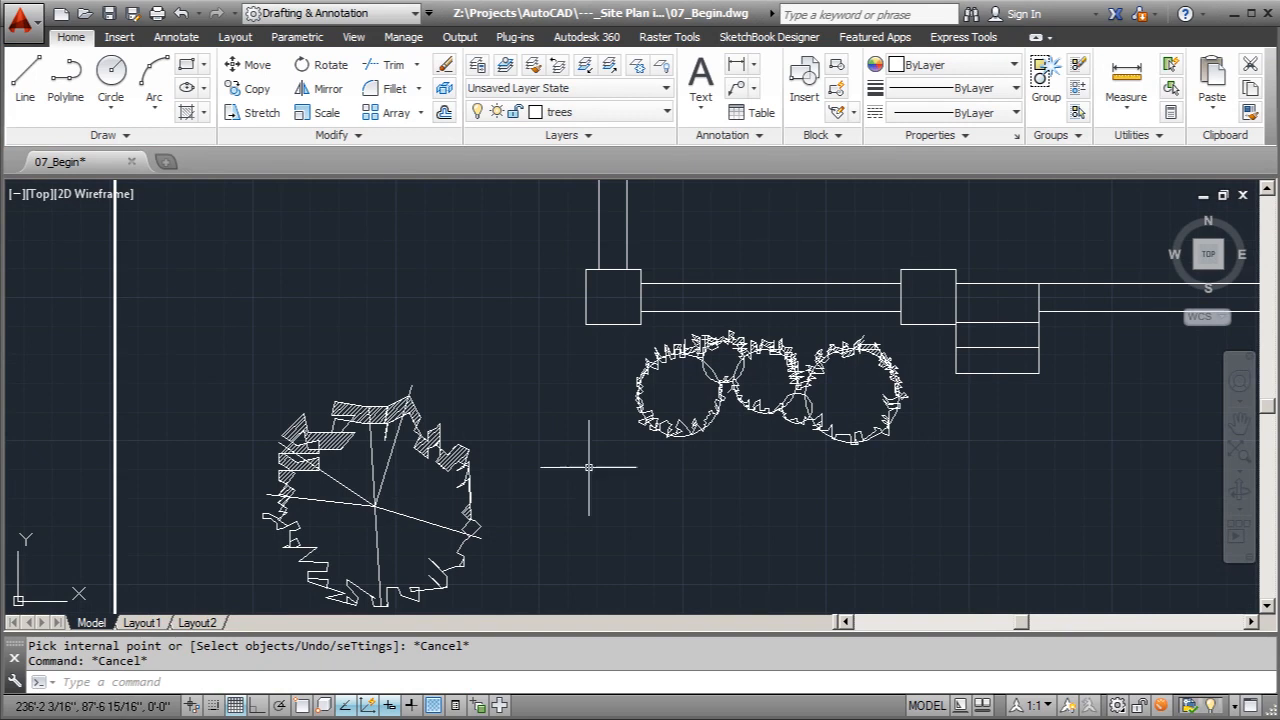
{"action": "left_click", "coordinate": [20, 80]}
{"action": "scroll", "coordinate": [674, 420], "scroll_direction": "up", "scroll_amount": 3}
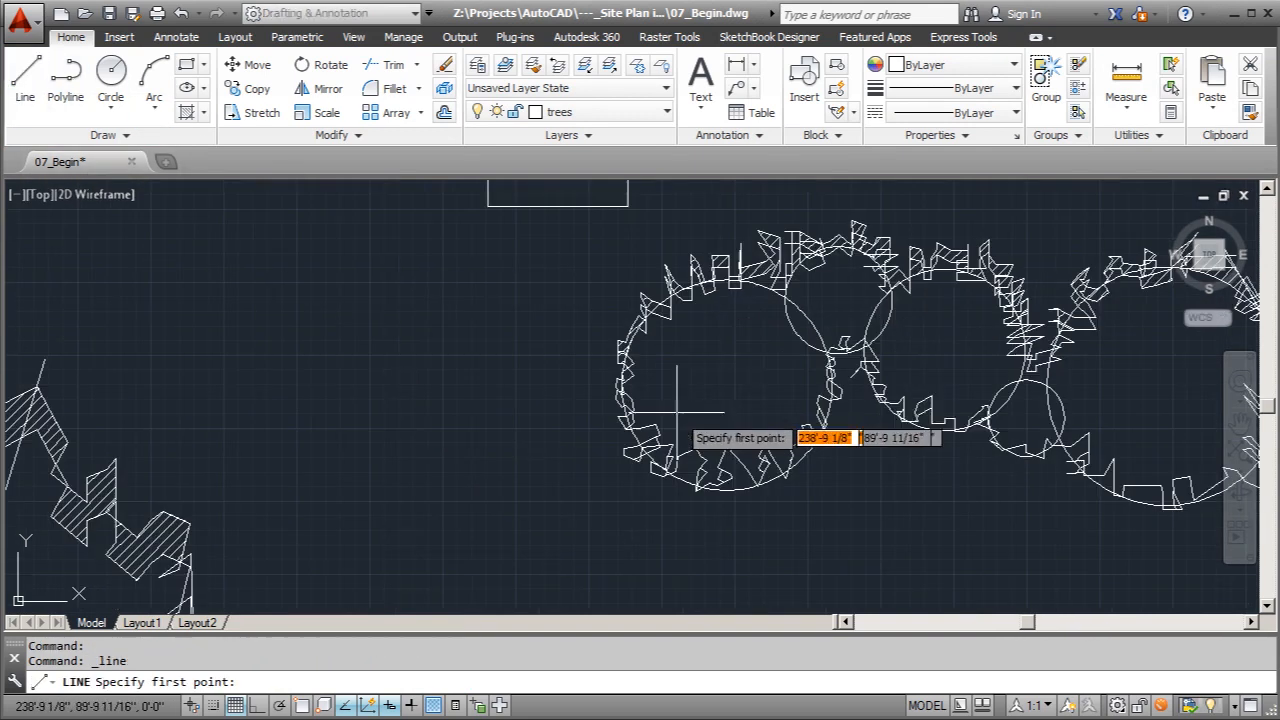
{"action": "left_click", "coordinate": [681, 272]}
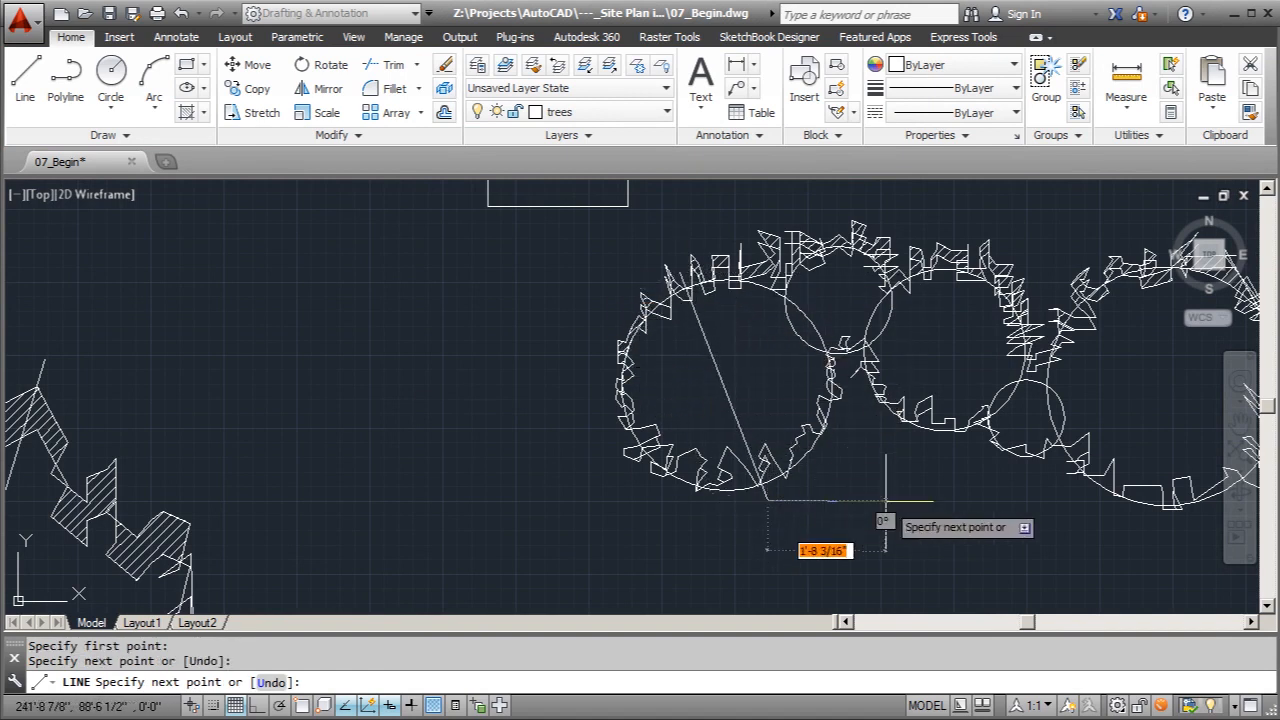
{"action": "key", "text": "Escape"}
Draw a near-vertical line down through the small second circle, starting above its top leaves
{"action": "scroll", "coordinate": [782, 421], "scroll_direction": "down", "scroll_amount": 2}
{"action": "right_click", "coordinate": [833, 275]}
{"action": "left_click", "coordinate": [860, 288]}
{"action": "left_click", "coordinate": [806, 294]}
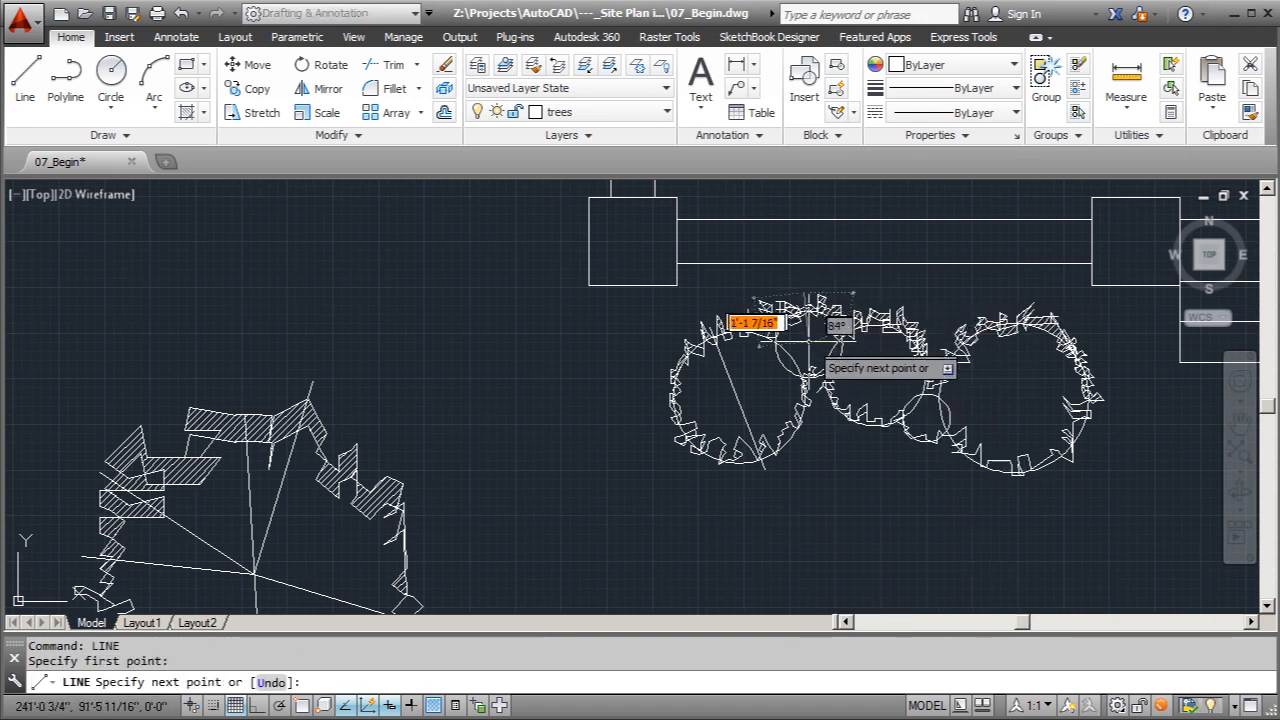
{"action": "key", "text": "Escape"}
Draw a line about 4'-1" long at 60° across the third circle, from its lower left to beyond its upper right
{"action": "right_click", "coordinate": [958, 296]}
{"action": "left_click", "coordinate": [985, 304]}
{"action": "left_click", "coordinate": [835, 438]}
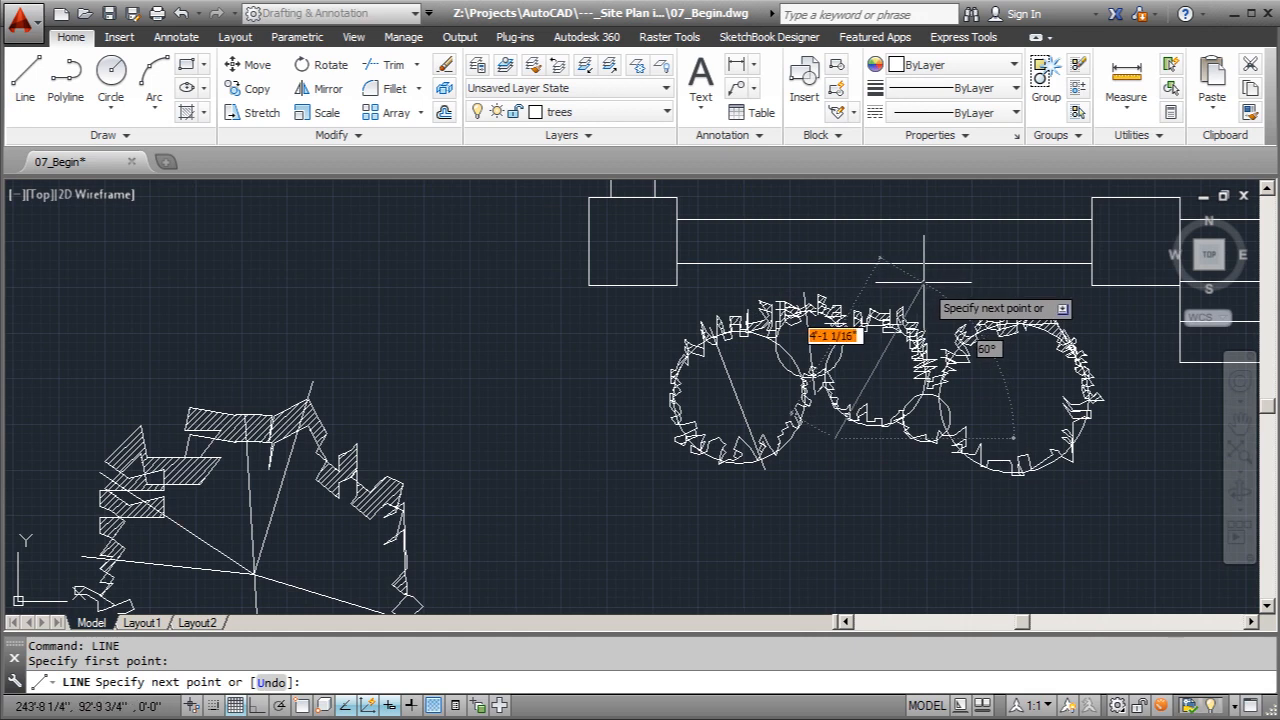
{"action": "left_click", "coordinate": [924, 282]}
{"action": "key", "text": "Escape"}
Draw a near-vertical line across the rightmost large circle, extending past its bottom and top edges
{"action": "right_click", "coordinate": [984, 282]}
{"action": "left_click", "coordinate": [998, 297]}
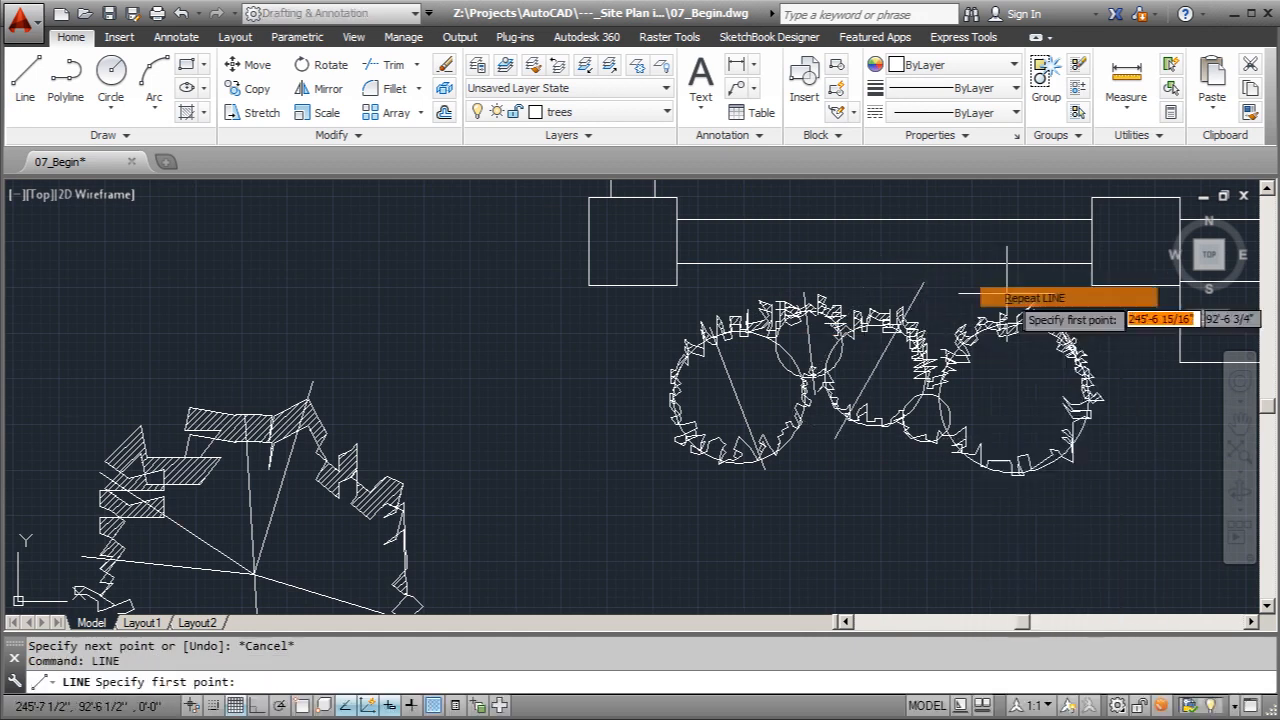
{"action": "left_click", "coordinate": [1024, 492]}
{"action": "left_click", "coordinate": [1007, 290]}
{"action": "key", "text": "Escape"}
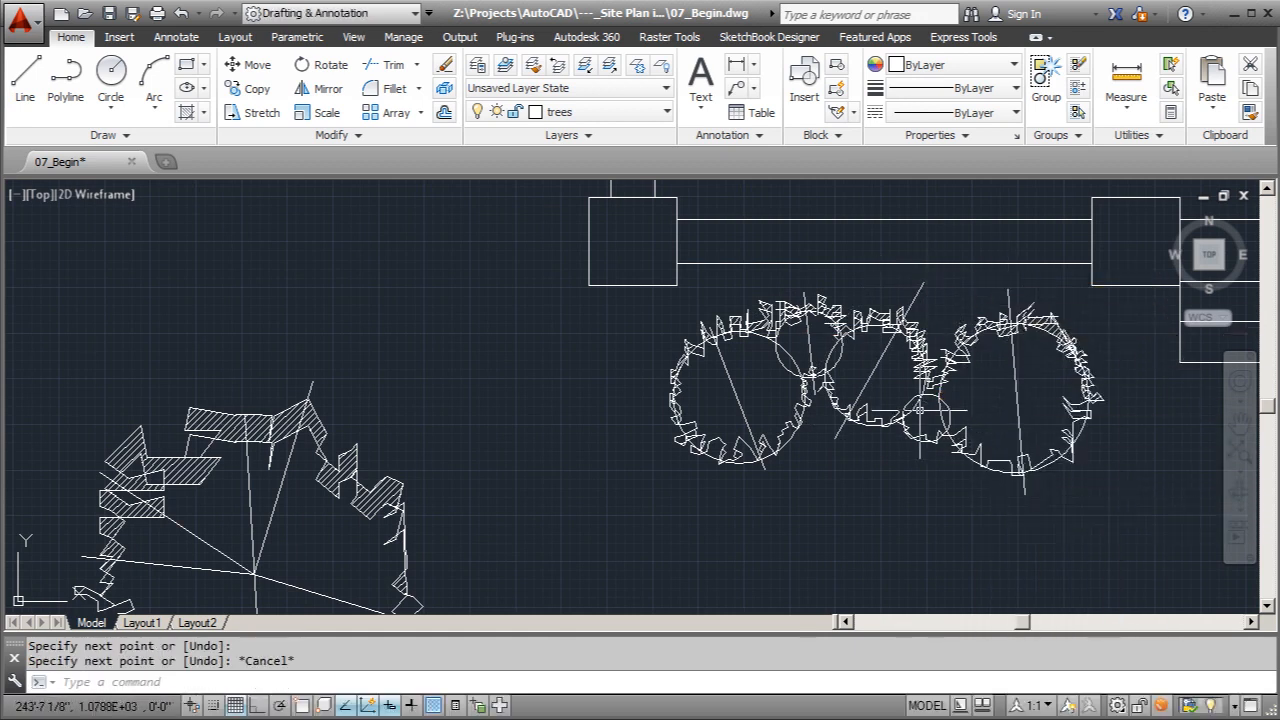
Draw a near-vertical line through the lower small circle between the third and rightmost circles
{"action": "right_click", "coordinate": [900, 462]}
{"action": "left_click", "coordinate": [943, 477]}
{"action": "left_click", "coordinate": [875, 447]}
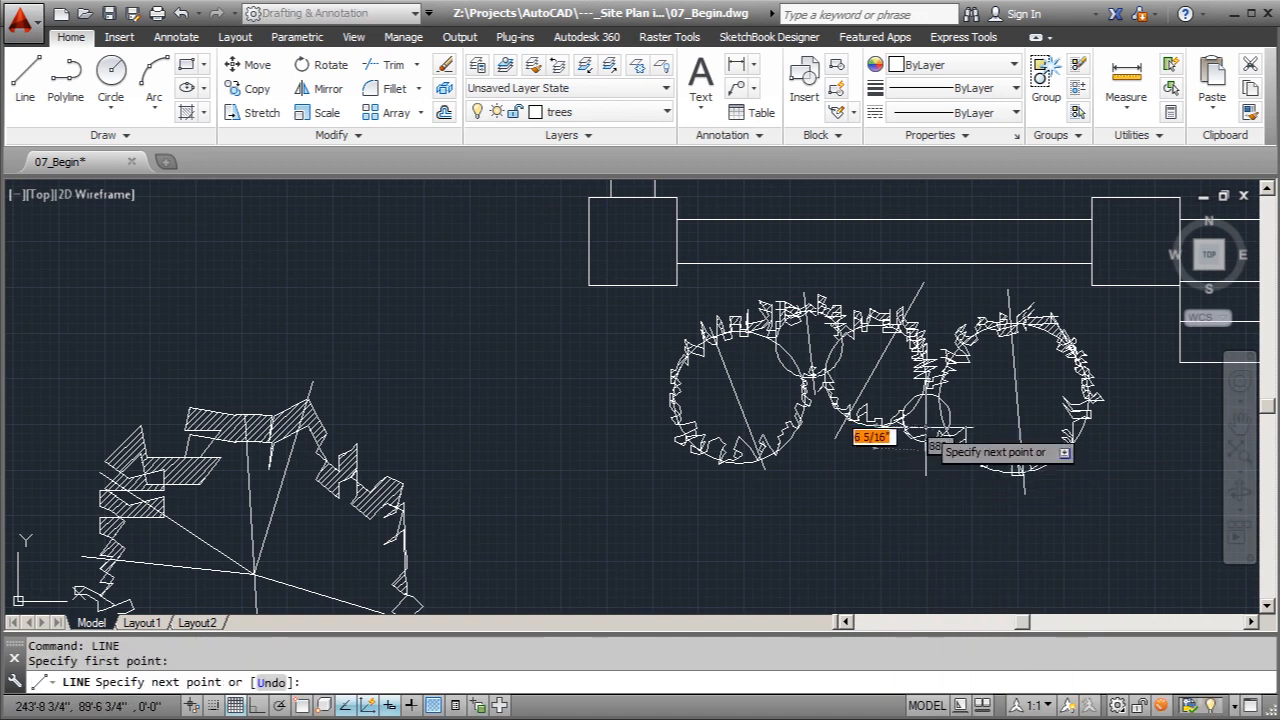
{"action": "key", "text": "Escape"}
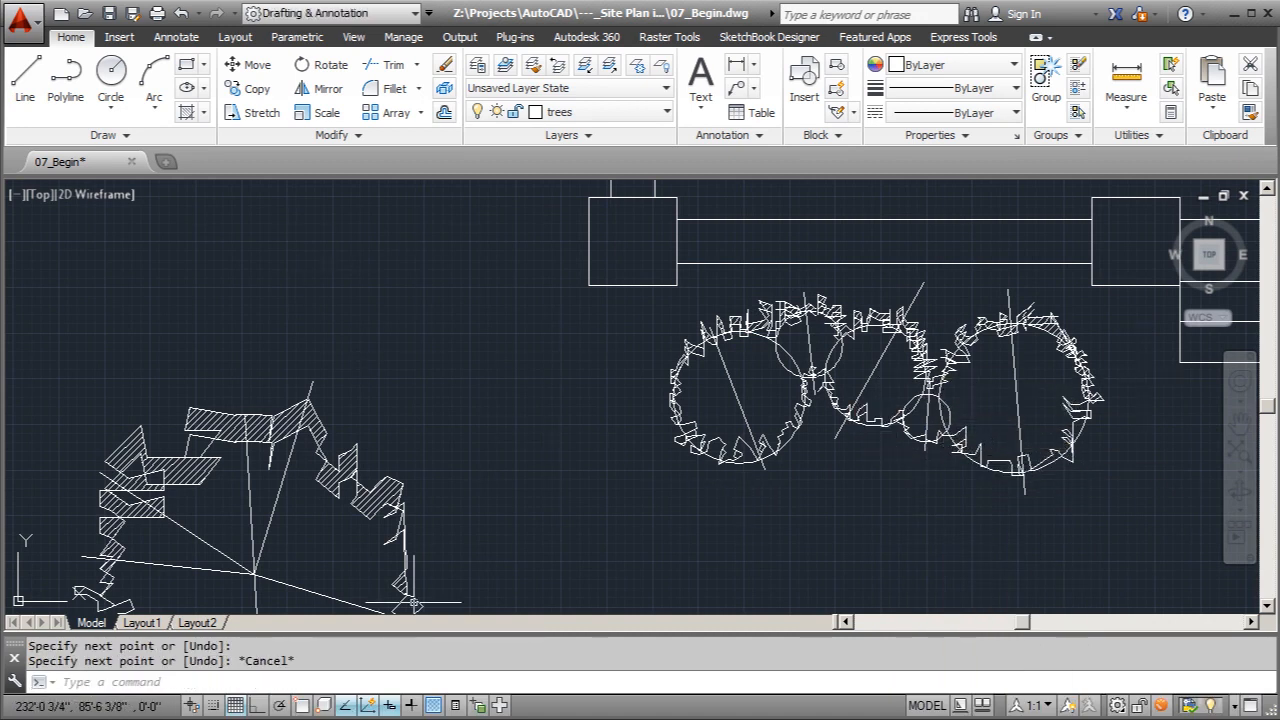
Draw a branch line about 2' long at about 141° from the first circle's centre past its upper-left edge
{"action": "left_click", "coordinate": [25, 78]}
{"action": "left_click", "coordinate": [737, 397]}
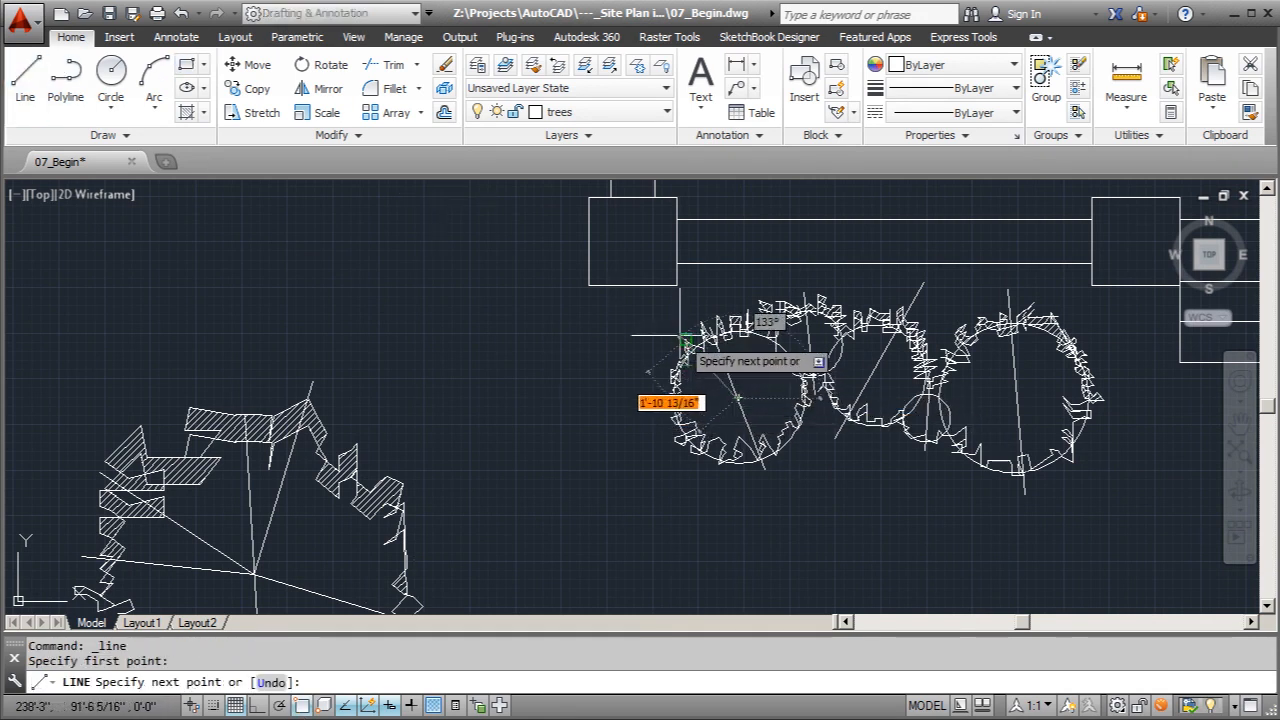
{"action": "scroll", "coordinate": [700, 365], "scroll_direction": "up", "scroll_amount": 3}
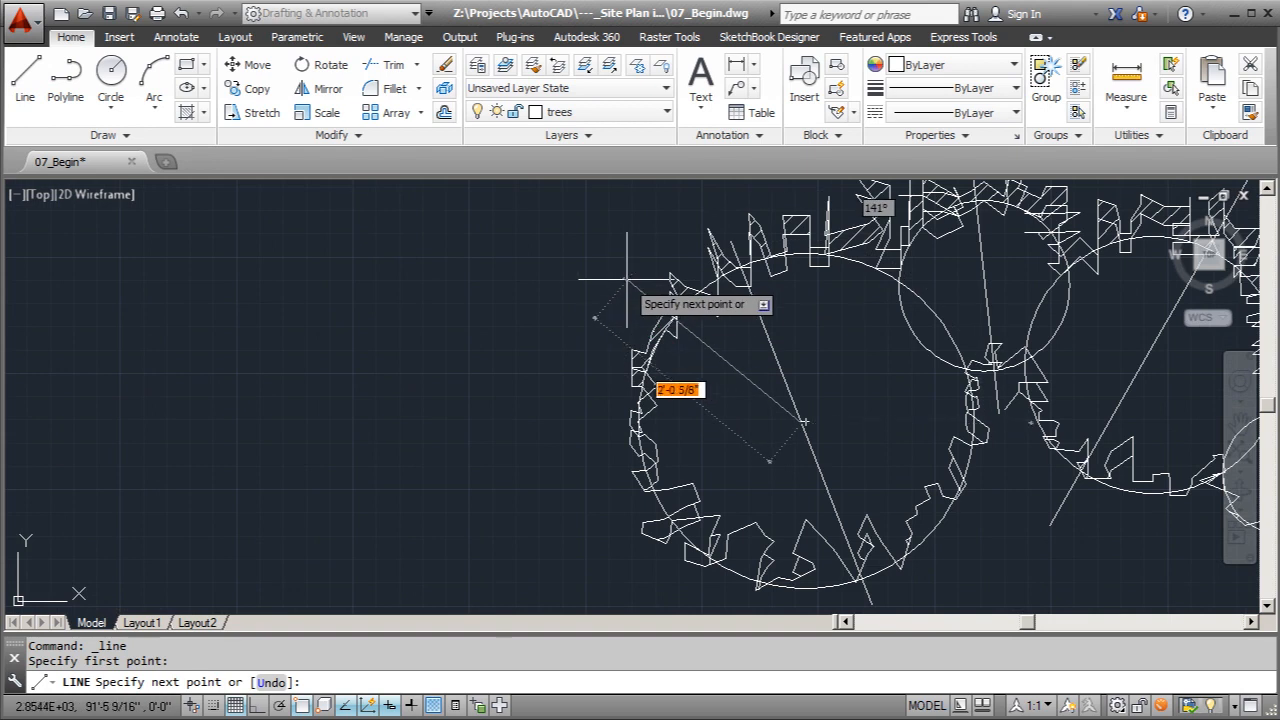
{"action": "left_click", "coordinate": [635, 286]}
{"action": "key", "text": "Escape"}
Draw a nearly horizontal branch line from the first circle's centre out past its left edge
{"action": "right_click", "coordinate": [731, 434]}
{"action": "left_click", "coordinate": [775, 446]}
{"action": "left_click", "coordinate": [805, 422]}
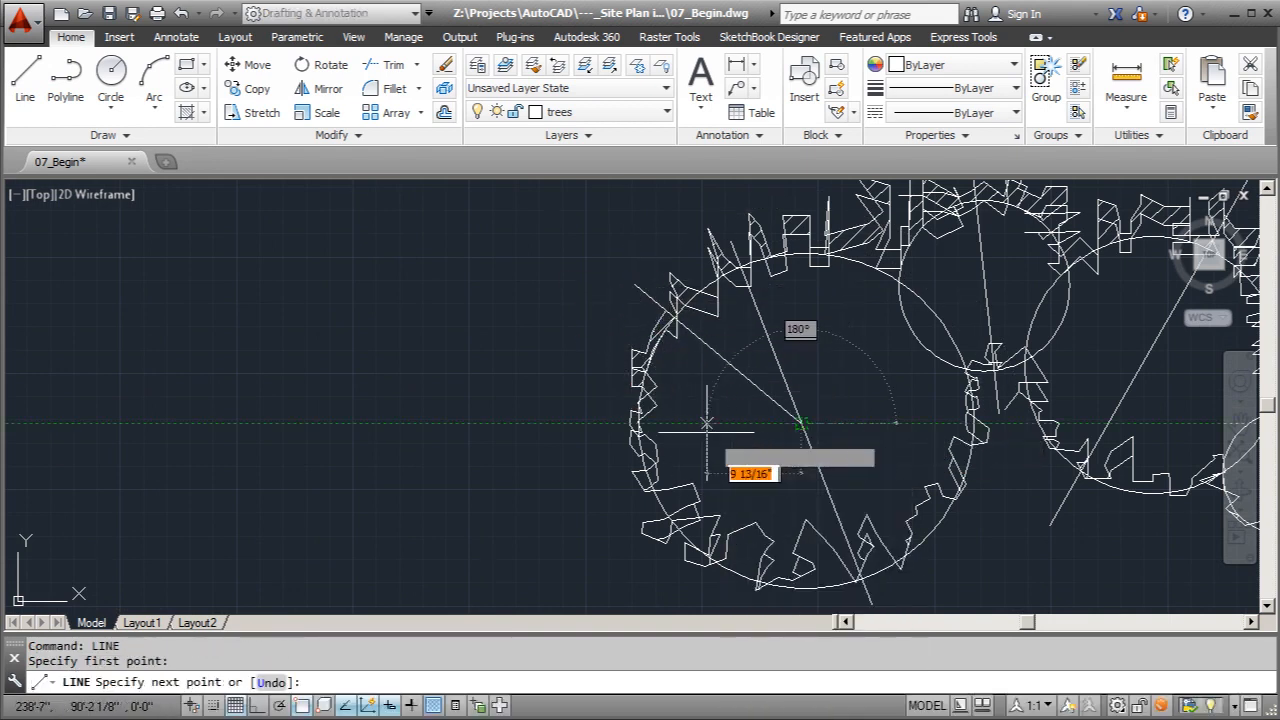
{"action": "key", "text": "Escape"}
{"action": "scroll", "coordinate": [612, 408], "scroll_direction": "down", "scroll_amount": 4}
Draw a branch line from the first circle's centre up and right to the leaves beside the small second circle
{"action": "right_click", "coordinate": [634, 420]}
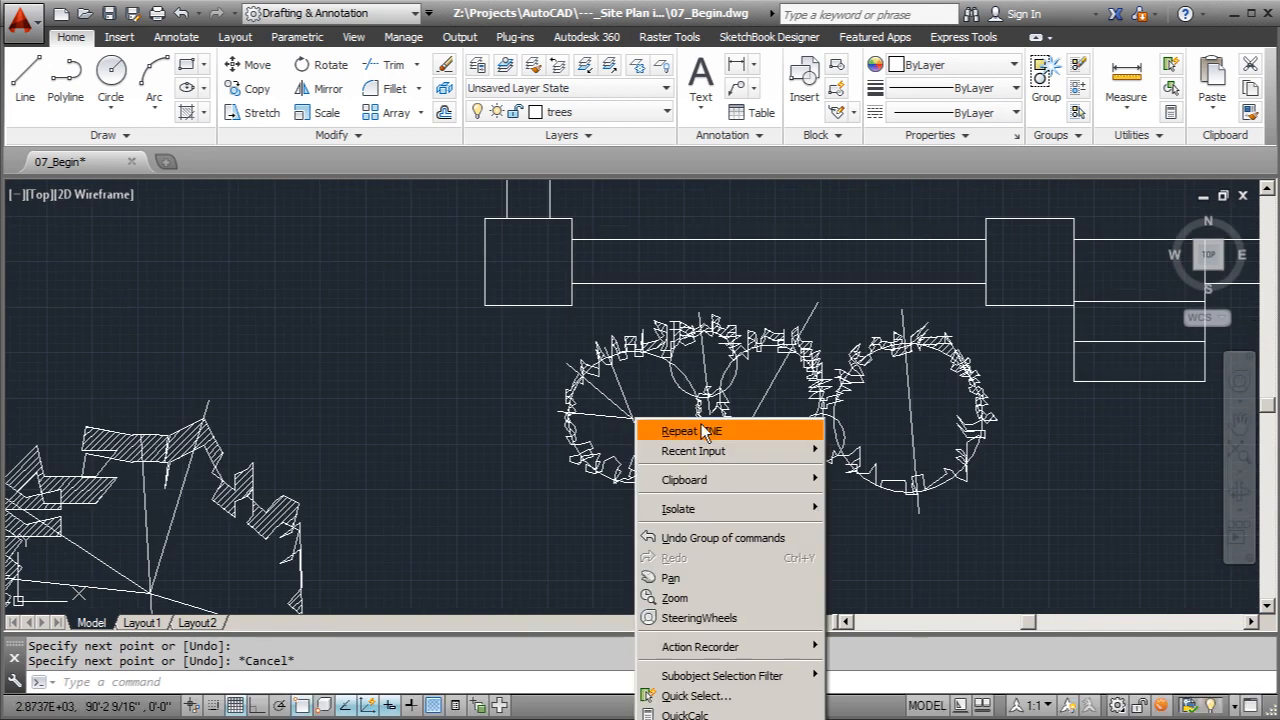
{"action": "left_click", "coordinate": [686, 431]}
{"action": "left_click", "coordinate": [633, 416]}
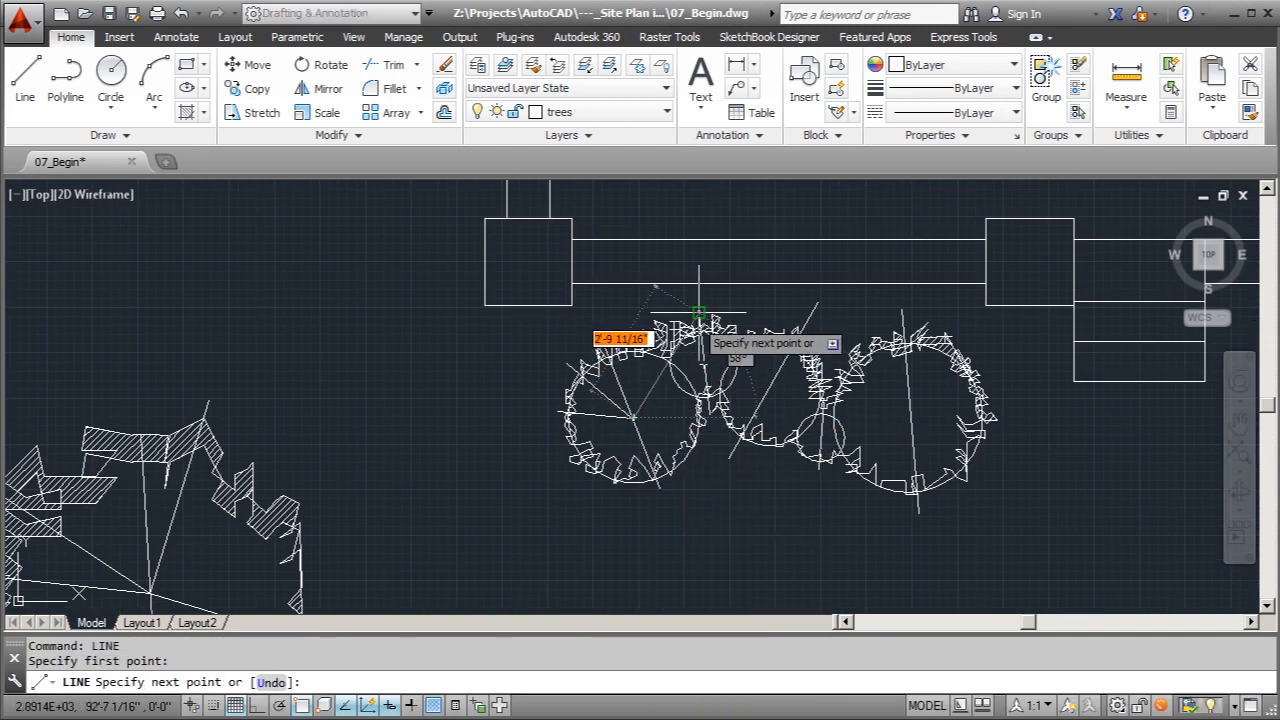
{"action": "left_click", "coordinate": [672, 318]}
{"action": "key", "text": "Escape"}
Draw two branch lines from the small second circle's centre line, one toward its upper-left leaves and one toward its upper-right edge
{"action": "right_click", "coordinate": [742, 297]}
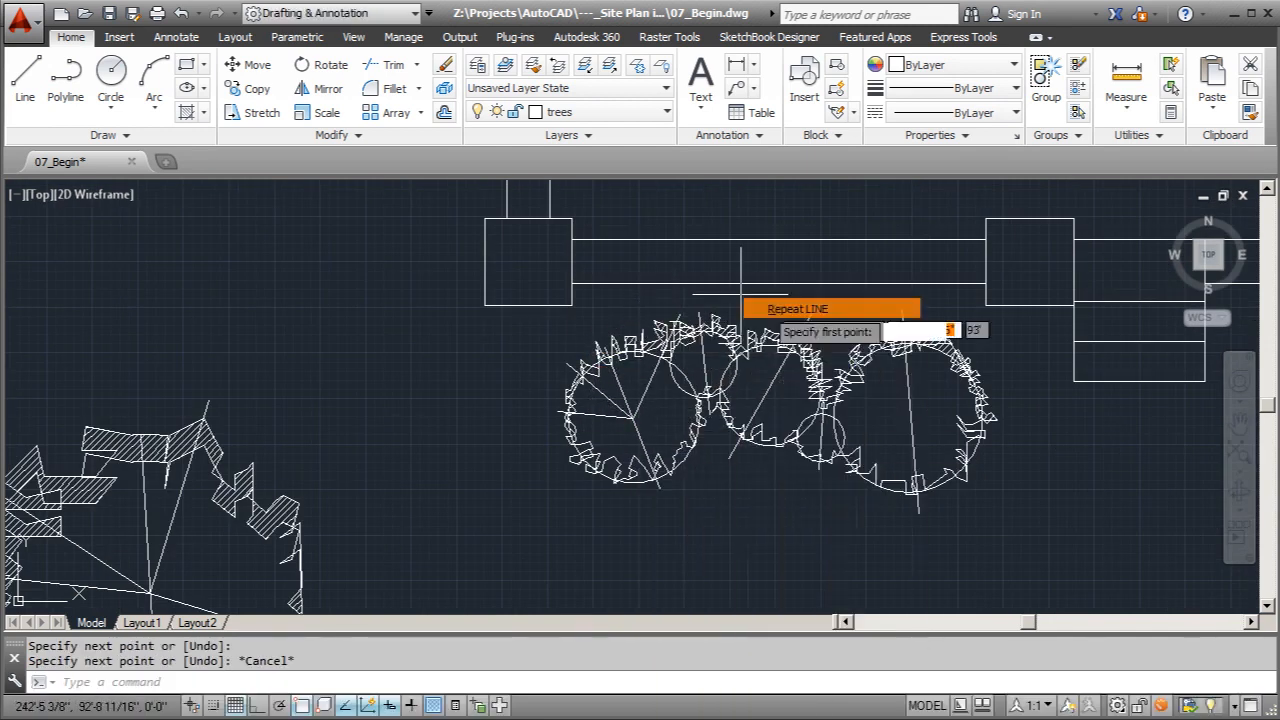
{"action": "left_click", "coordinate": [776, 309]}
{"action": "left_click", "coordinate": [704, 362]}
{"action": "scroll", "coordinate": [660, 345], "scroll_direction": "up", "scroll_amount": 5}
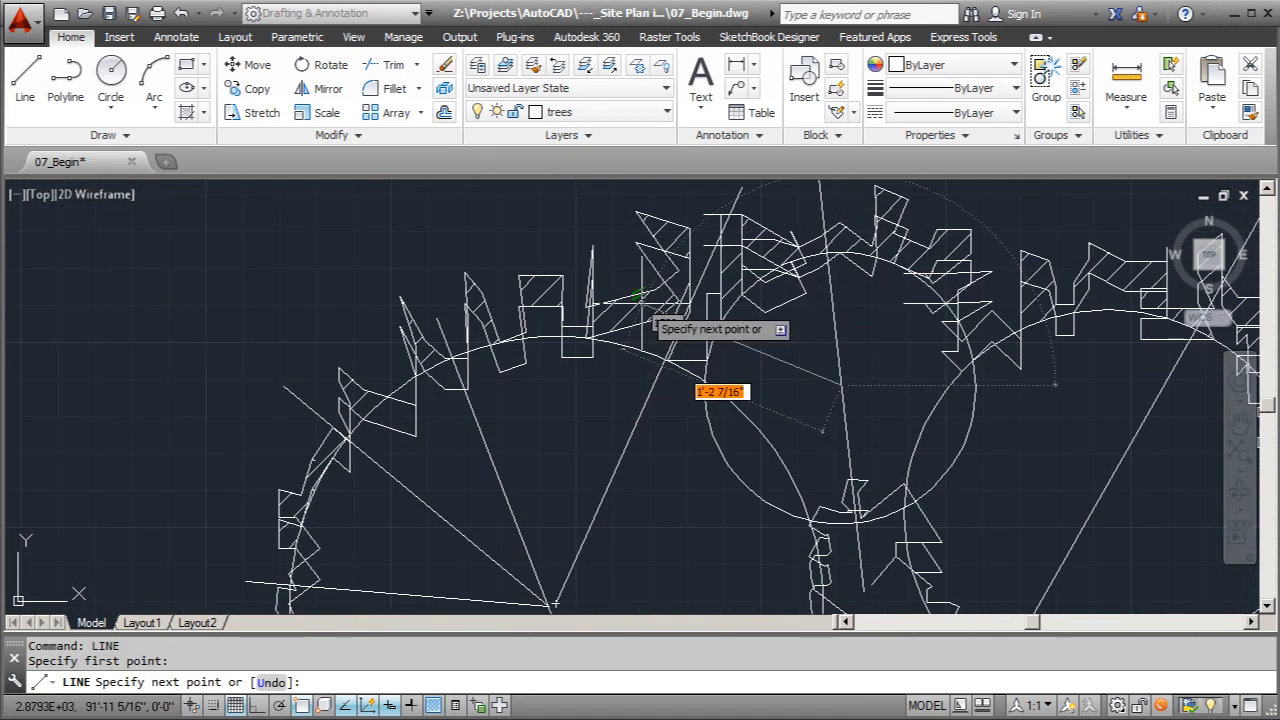
{"action": "scroll", "coordinate": [757, 383], "scroll_direction": "down", "scroll_amount": 3}
{"action": "right_click", "coordinate": [797, 366]}
{"action": "left_click", "coordinate": [822, 372]}
{"action": "left_click", "coordinate": [779, 383]}
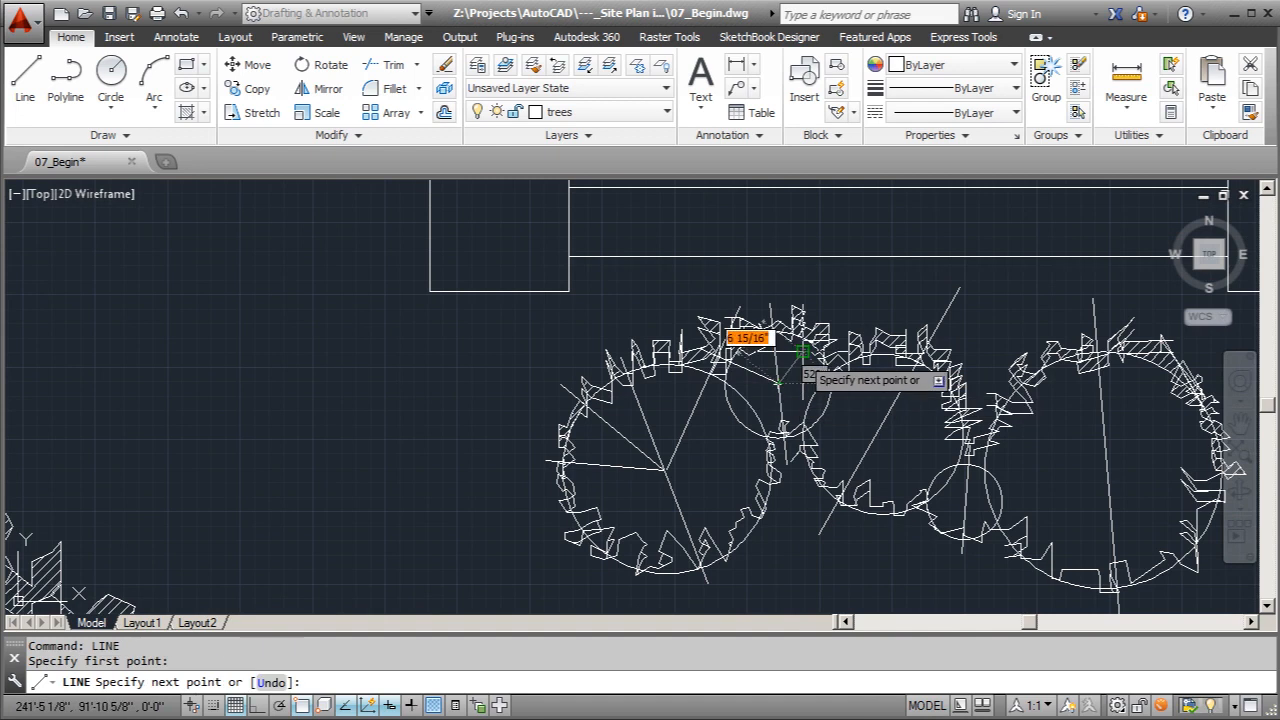
Draw a branch line from the midpoint of the third circle's diagonal to its upper-left edge
{"action": "right_click", "coordinate": [851, 316]}
{"action": "left_click", "coordinate": [870, 323]}
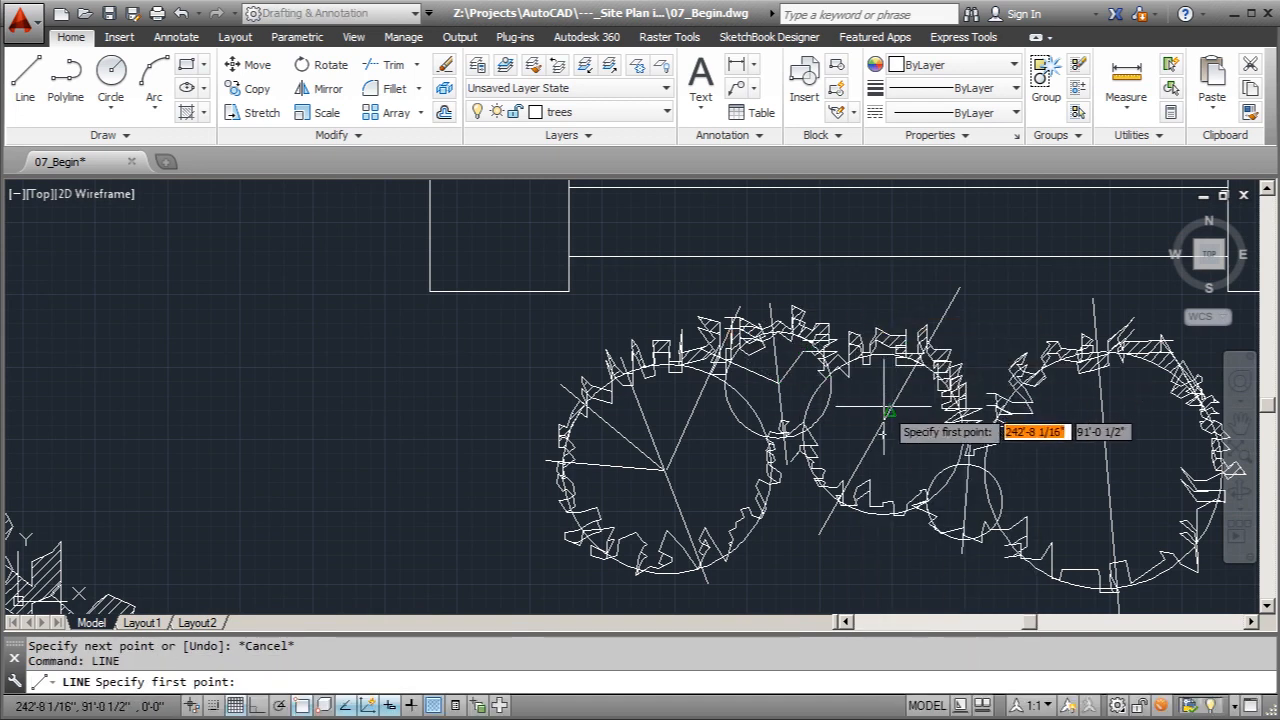
{"action": "left_click", "coordinate": [890, 410]}
{"action": "left_click", "coordinate": [860, 392]}
{"action": "key", "text": "Escape"}
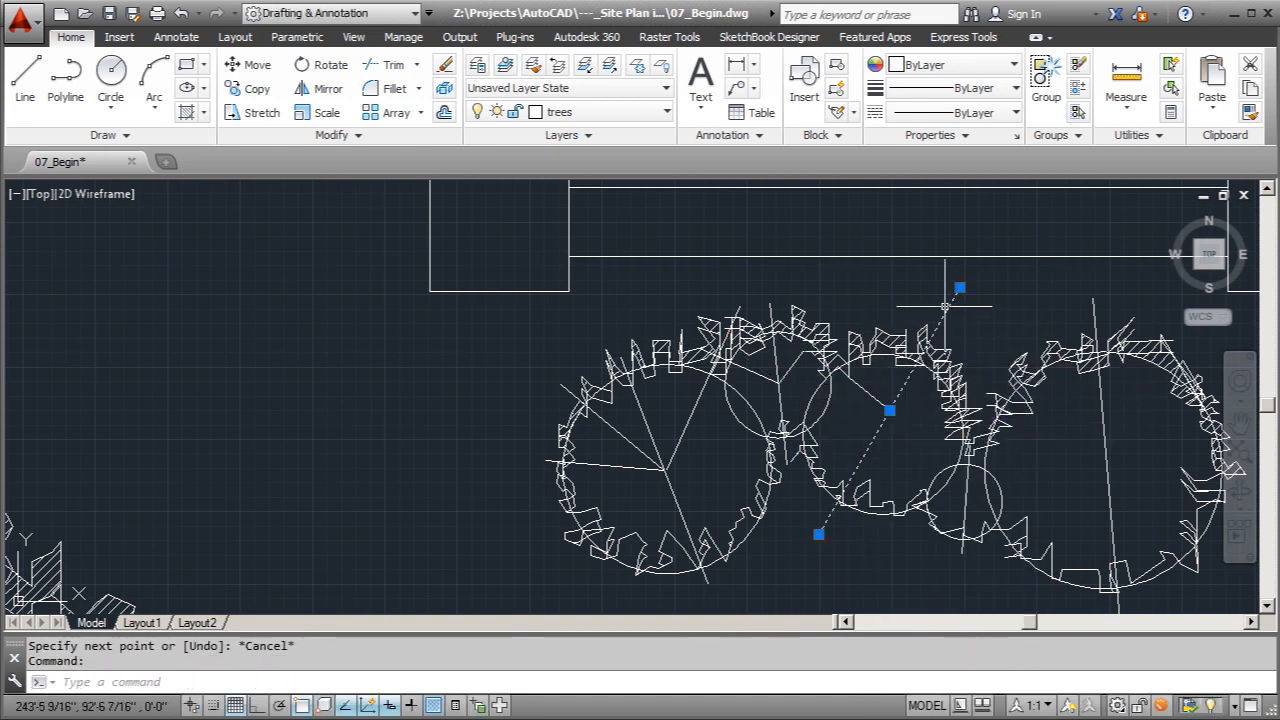
Shorten the third circle's diagonal line by pulling its upper end back to the leaves
{"action": "left_click", "coordinate": [959, 287]}
{"action": "scroll", "coordinate": [948, 290], "scroll_direction": "up", "scroll_amount": 4}
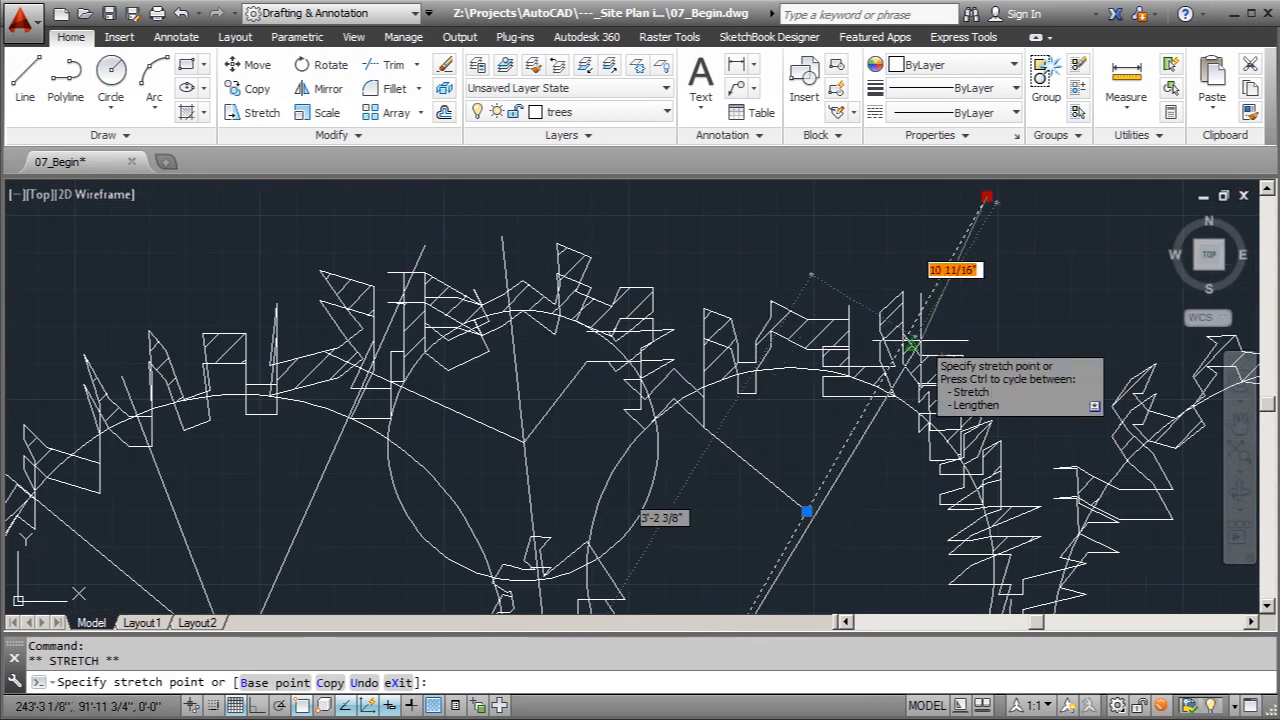
{"action": "scroll", "coordinate": [855, 225], "scroll_direction": "down", "scroll_amount": 4}
Move the upper-left branch's inner end onto the third circle's diagonal and draw another branch from there toward the upper-right leaves
{"action": "key", "text": "Escape"}
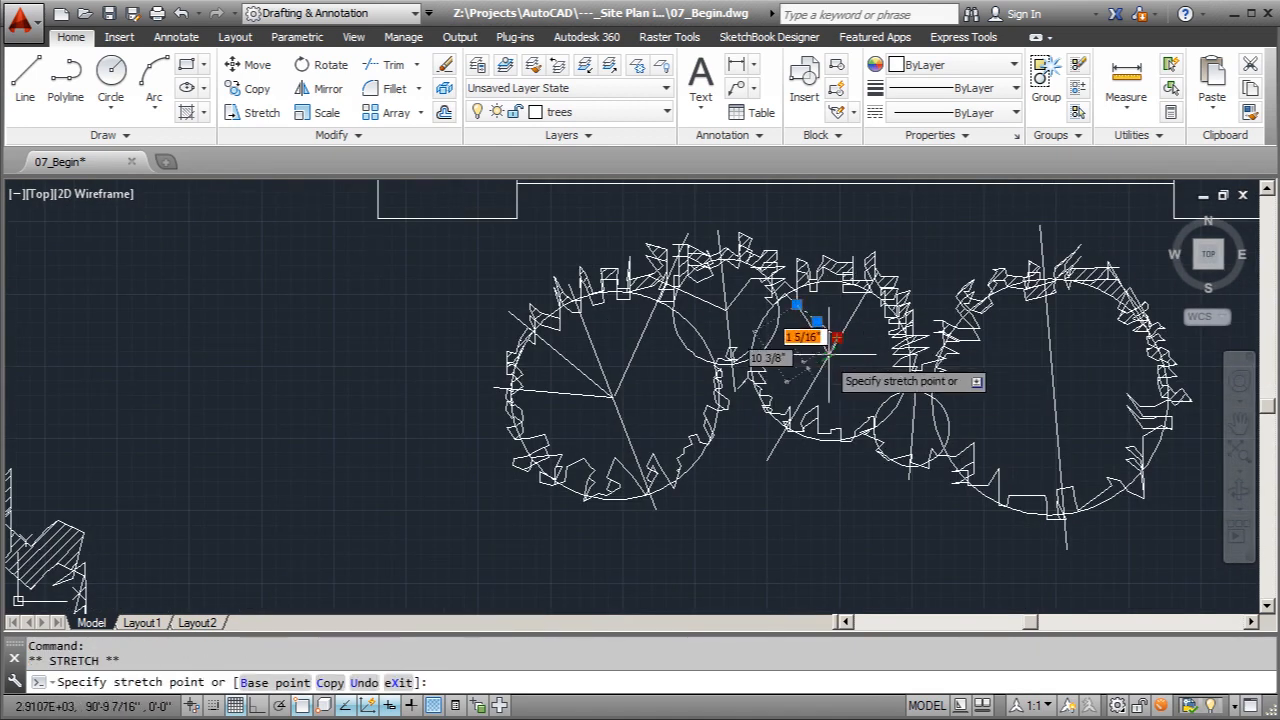
{"action": "left_click", "coordinate": [821, 368]}
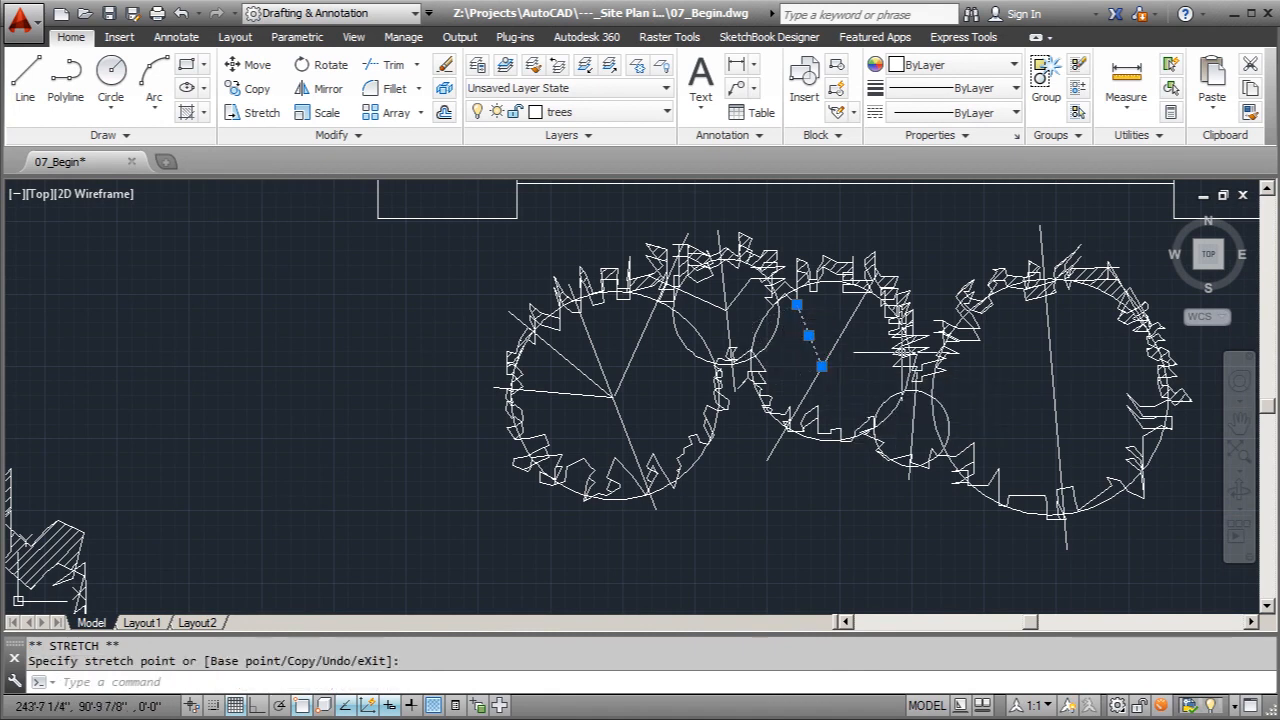
{"action": "left_click", "coordinate": [40, 82]}
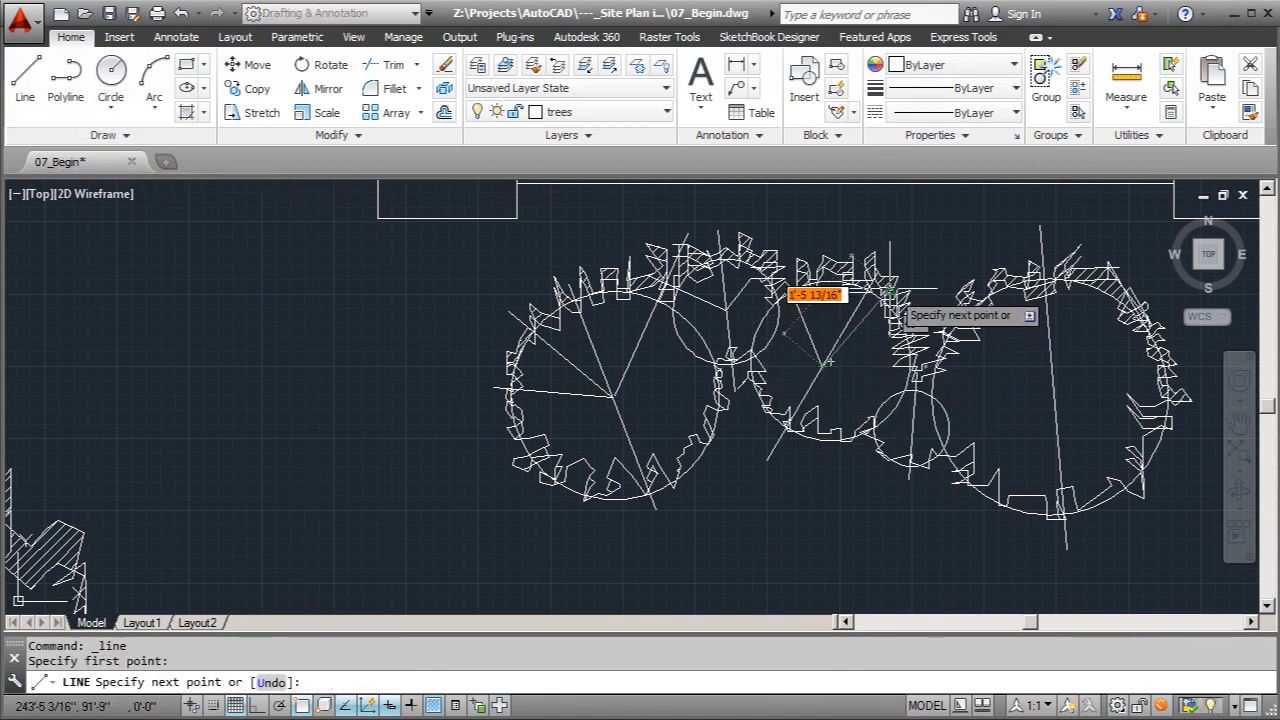
{"action": "scroll", "coordinate": [845, 378], "scroll_direction": "up", "scroll_amount": 3}
Draw two branch lines from the midpoint of the small fourth circle's centre line, one toward the upper left and one toward the upper right
{"action": "right_click", "coordinate": [885, 365]}
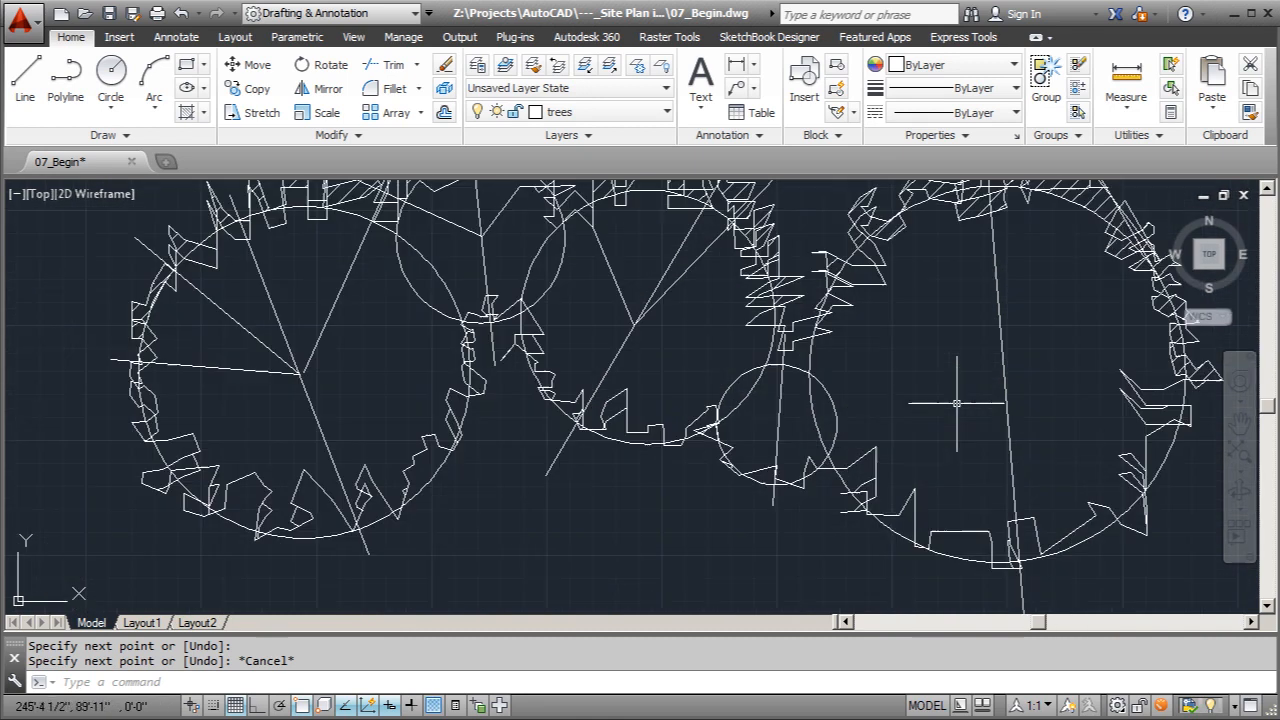
{"action": "left_click", "coordinate": [936, 374]}
{"action": "left_click", "coordinate": [776, 424]}
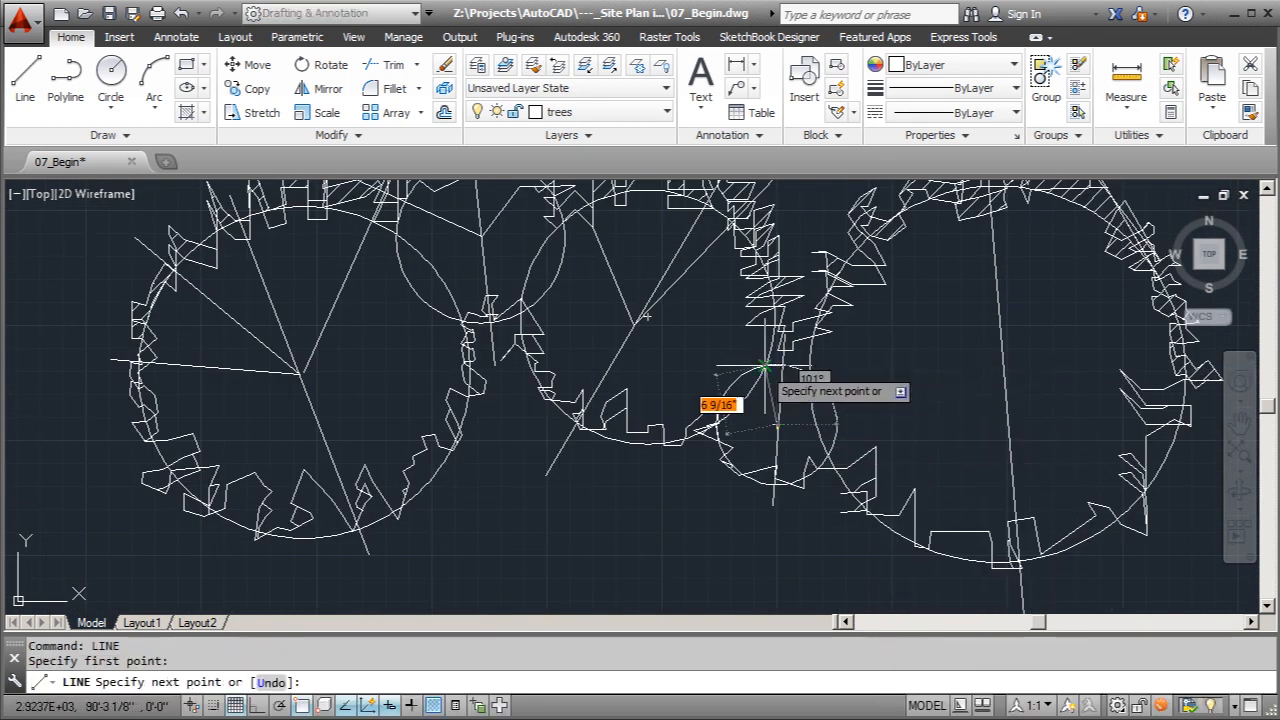
{"action": "left_click", "coordinate": [750, 356]}
{"action": "key", "text": "Escape"}
{"action": "right_click", "coordinate": [928, 362]}
{"action": "left_click", "coordinate": [928, 358]}
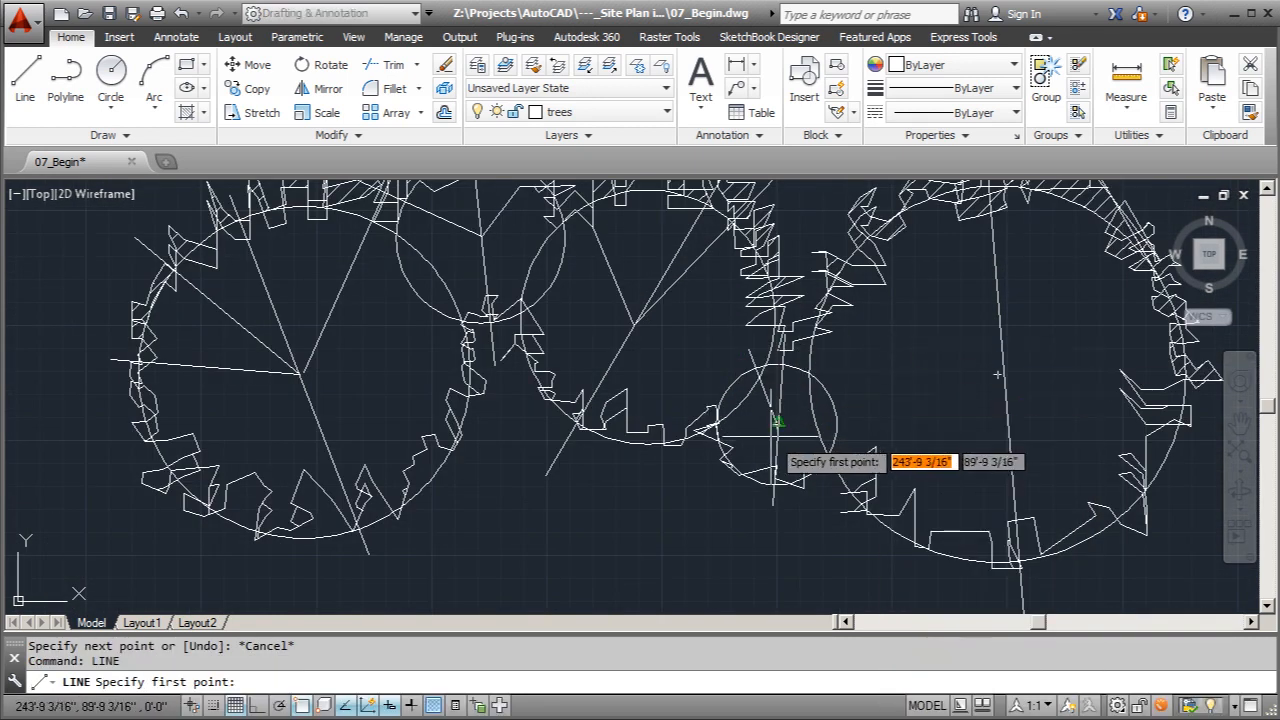
{"action": "left_click", "coordinate": [778, 424]}
{"action": "left_click", "coordinate": [854, 359]}
{"action": "key", "text": "Escape"}
Draw a branch line from the midpoint of the large last circle's centre line to its upper-left leaves
{"action": "right_click", "coordinate": [889, 341]}
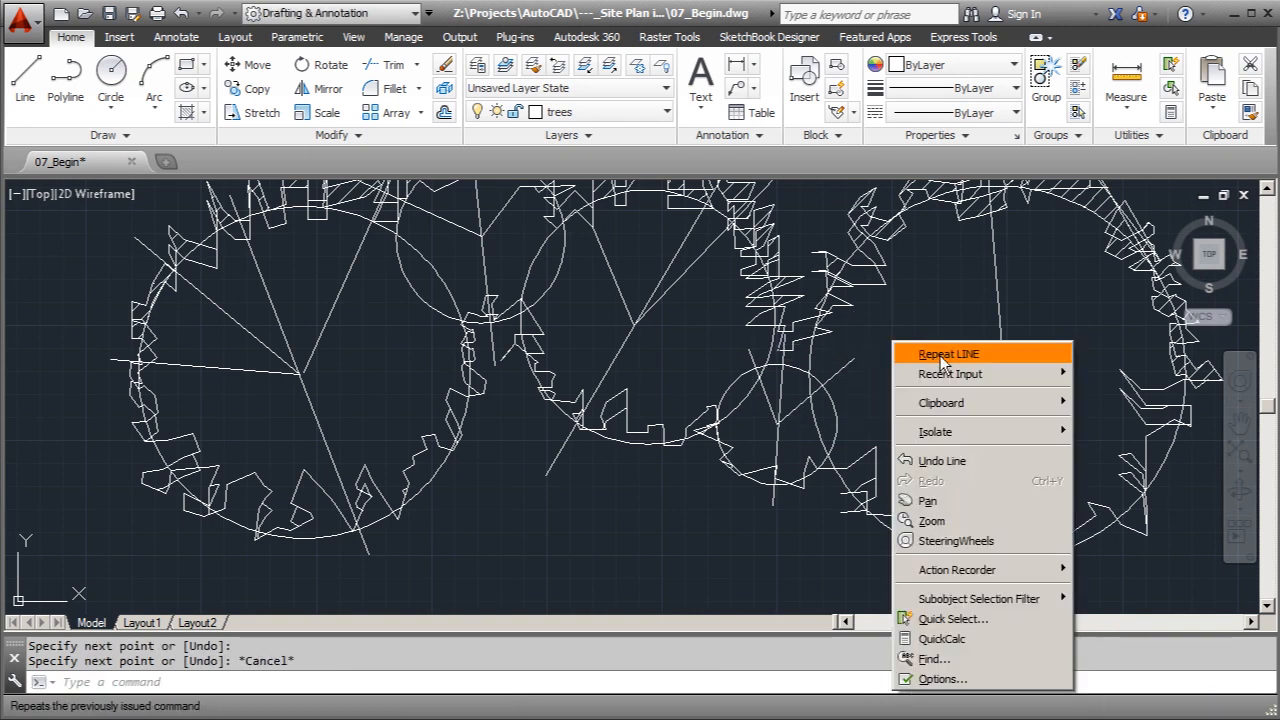
{"action": "left_click", "coordinate": [892, 349]}
{"action": "left_click", "coordinate": [984, 403]}
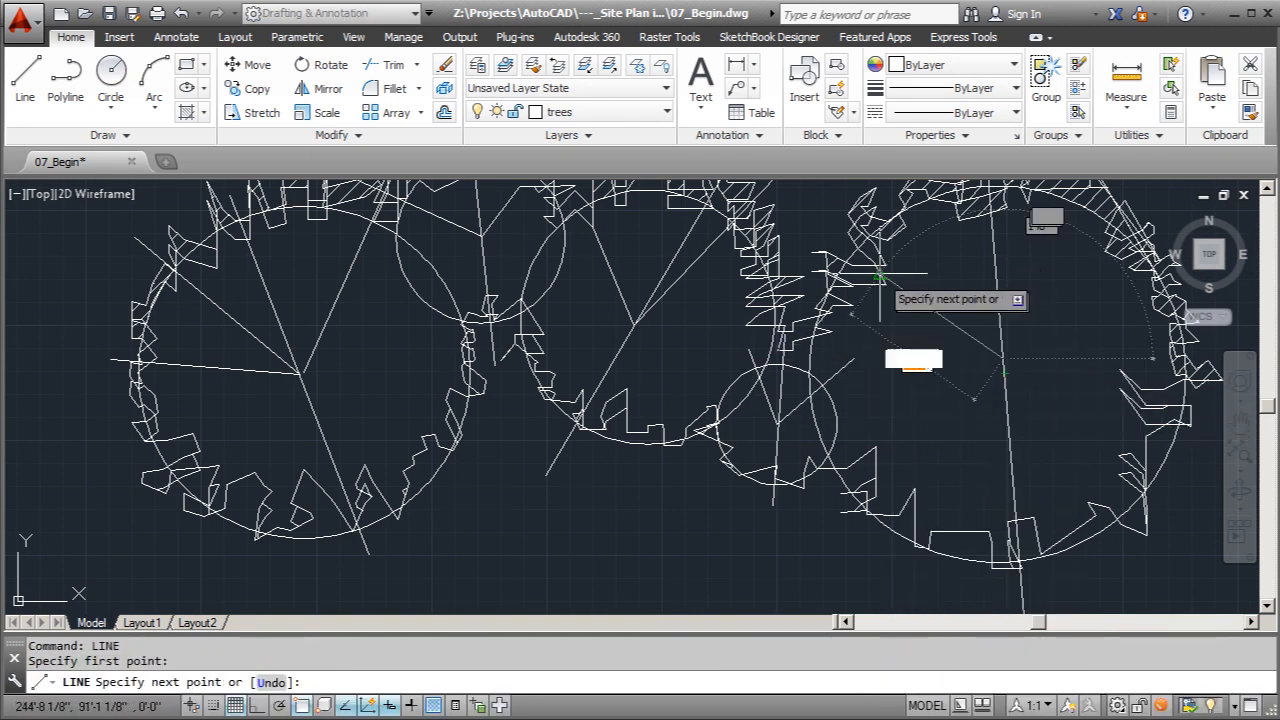
{"action": "left_click", "coordinate": [823, 253]}
{"action": "key", "text": "Escape"}
Draw a branch line from the midpoint of the large last circle's centre line out past its right edge
{"action": "right_click", "coordinate": [1040, 289]}
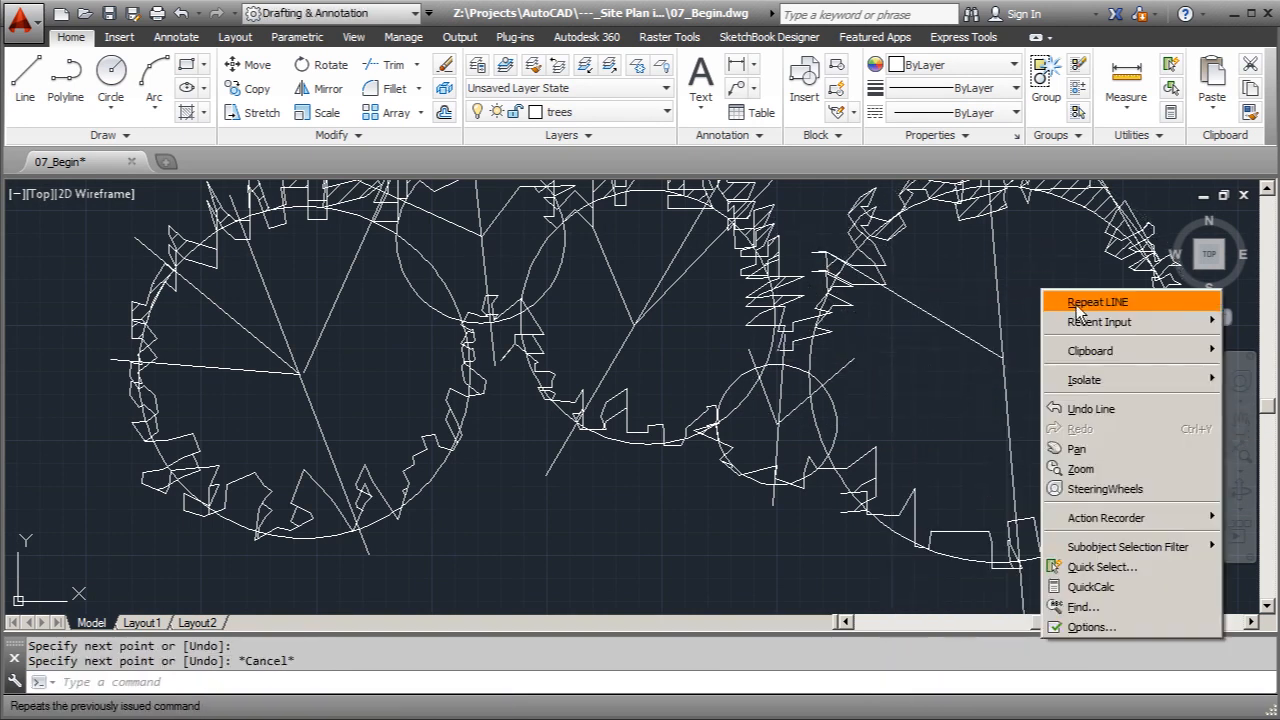
{"action": "left_click", "coordinate": [1094, 297]}
{"action": "left_click", "coordinate": [982, 360]}
{"action": "scroll", "coordinate": [840, 470], "scroll_direction": "down", "scroll_amount": 2}
{"action": "scroll", "coordinate": [803, 473], "scroll_direction": "down", "scroll_amount": 2}
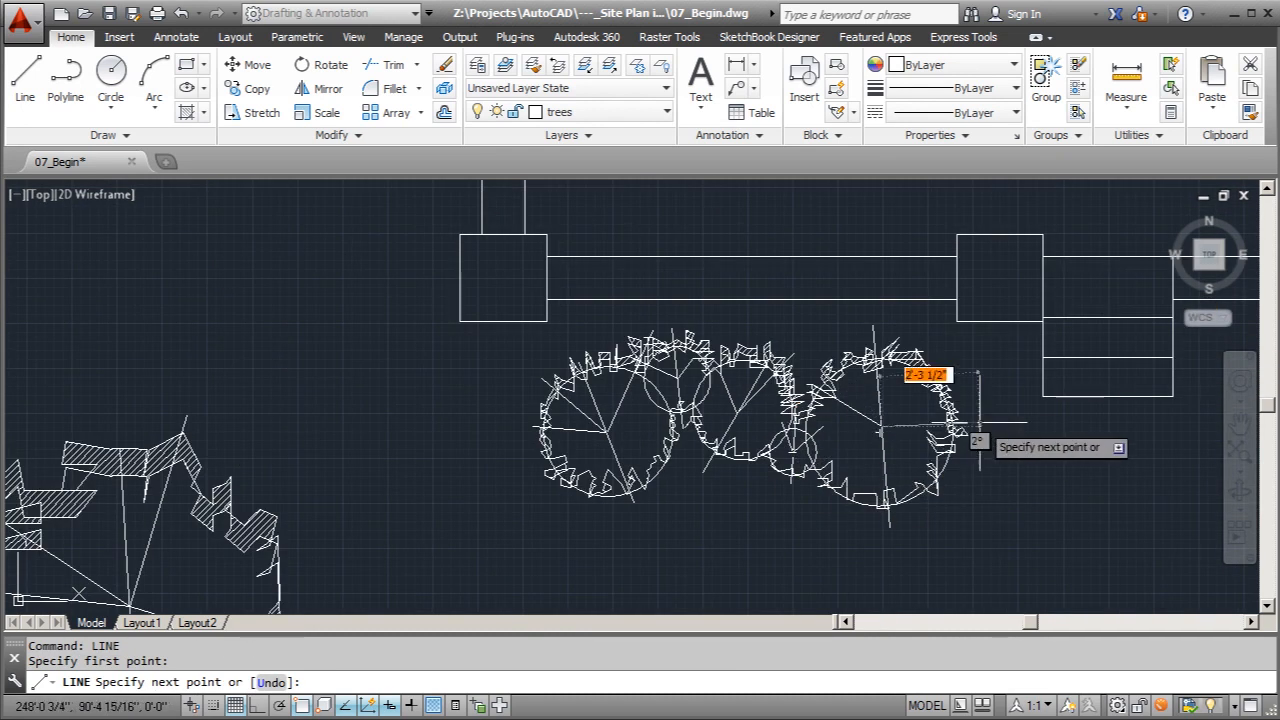
{"action": "key", "text": "Escape"}
Draw a branch line from the first circle's centre to its right edge
{"action": "right_click", "coordinate": [642, 446]}
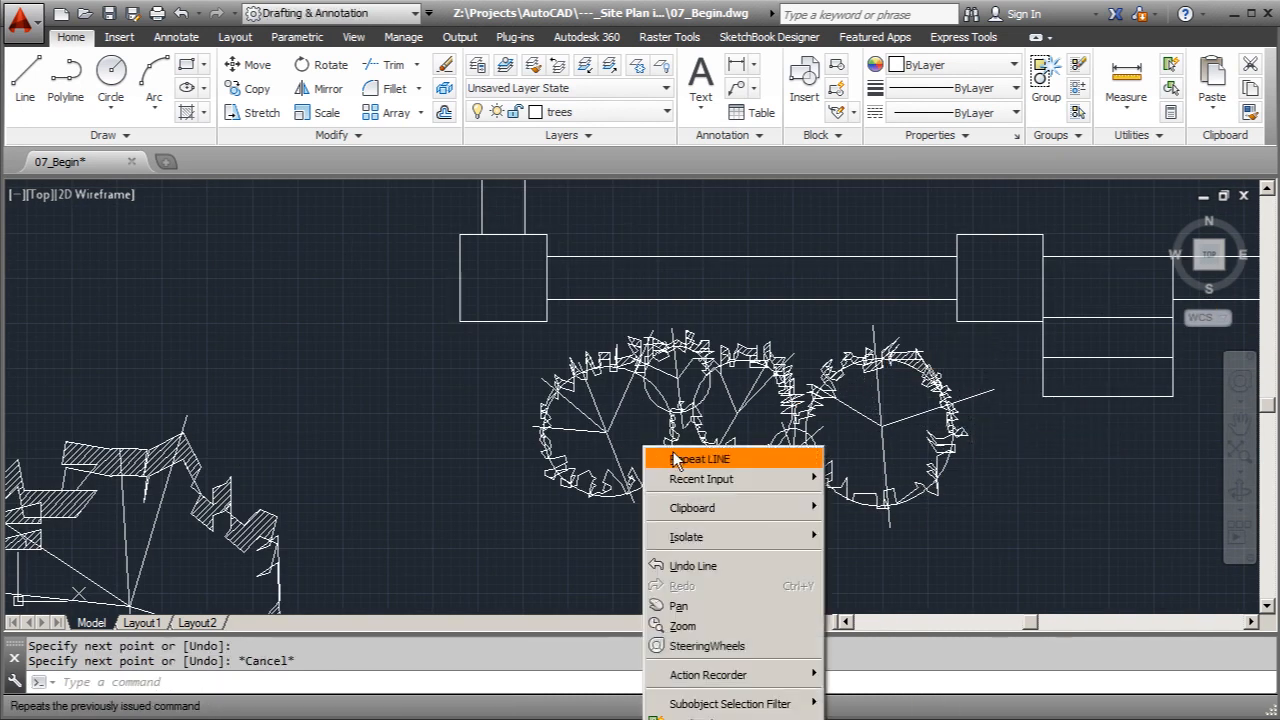
{"action": "left_click", "coordinate": [694, 460]}
{"action": "left_click", "coordinate": [607, 430]}
{"action": "left_click", "coordinate": [669, 416]}
{"action": "key", "text": "Escape"}
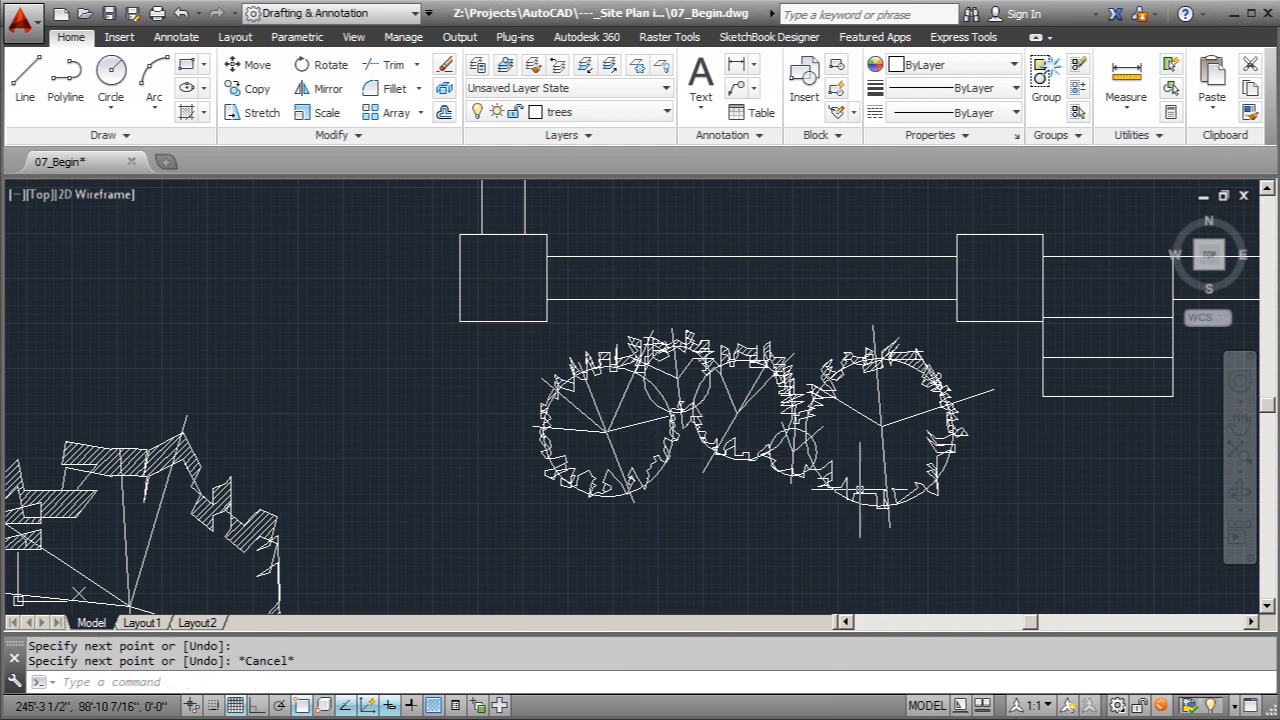
Shorten the last circle's centre line at its lower end and pull its right branch's outer end back to the leaves
{"action": "scroll", "coordinate": [889, 530], "scroll_direction": "up", "scroll_amount": 6}
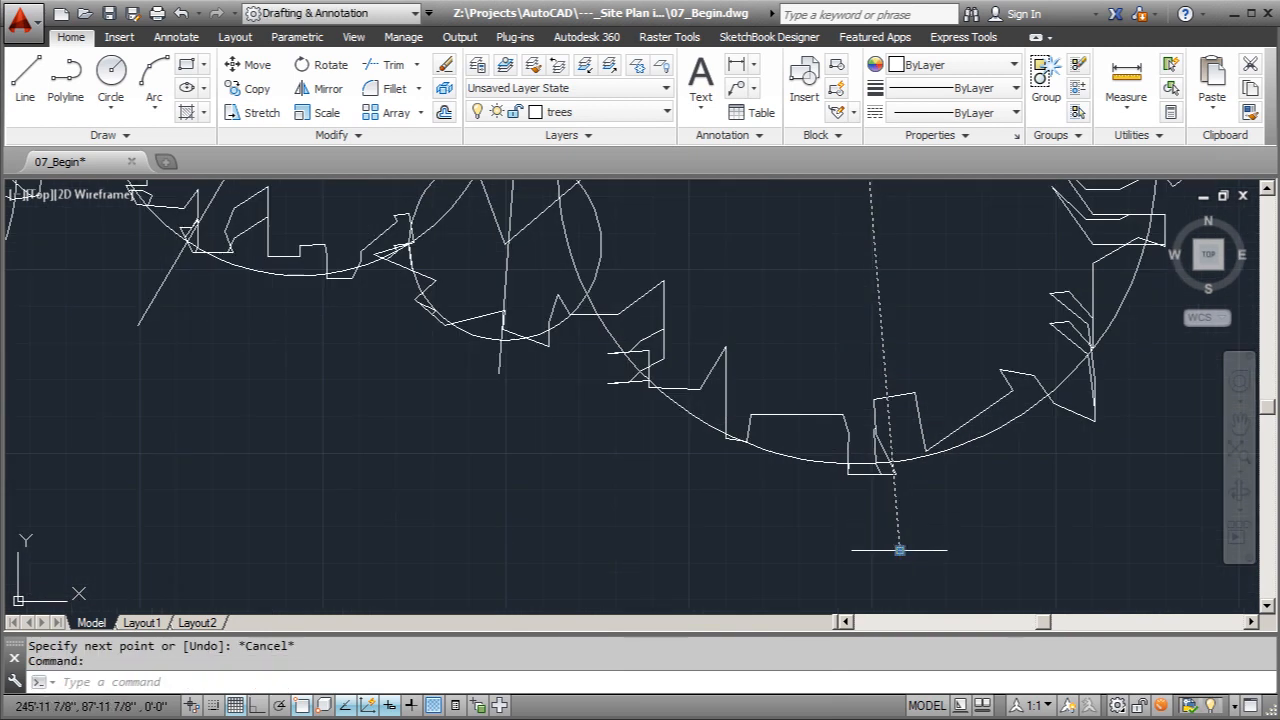
{"action": "left_click", "coordinate": [899, 546]}
{"action": "scroll", "coordinate": [851, 484], "scroll_direction": "down", "scroll_amount": 5}
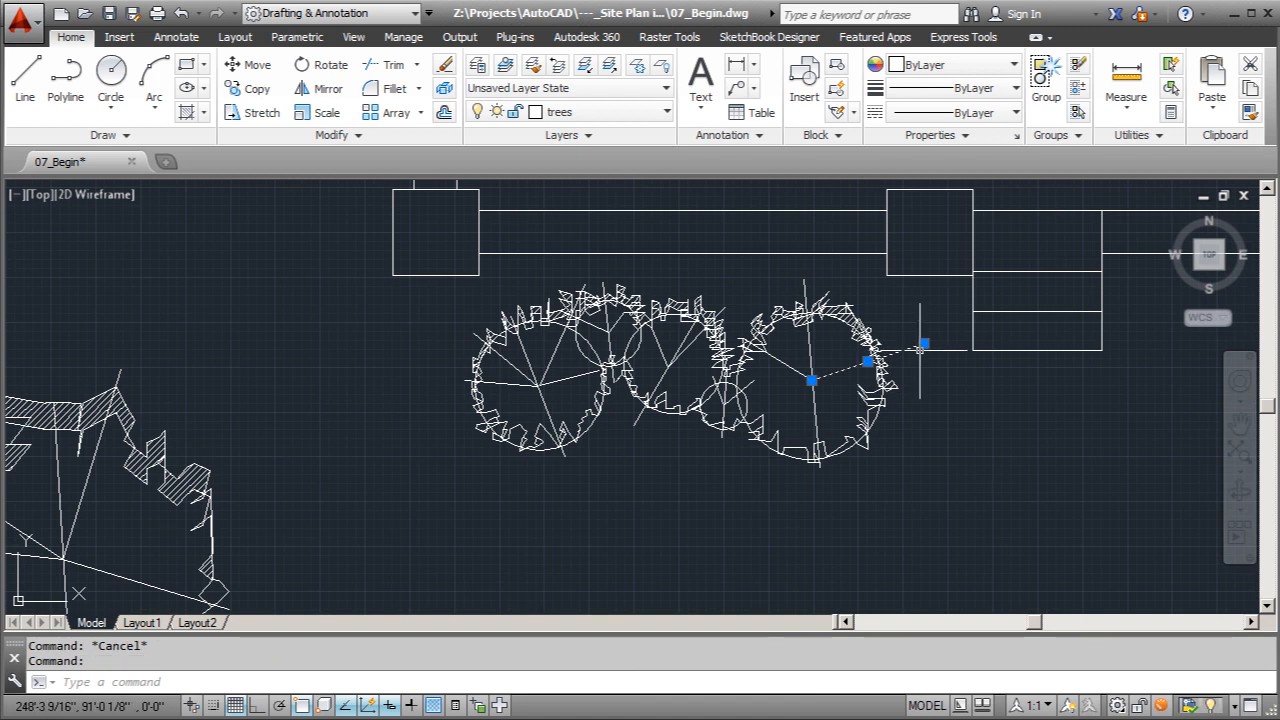
{"action": "left_click", "coordinate": [923, 343]}
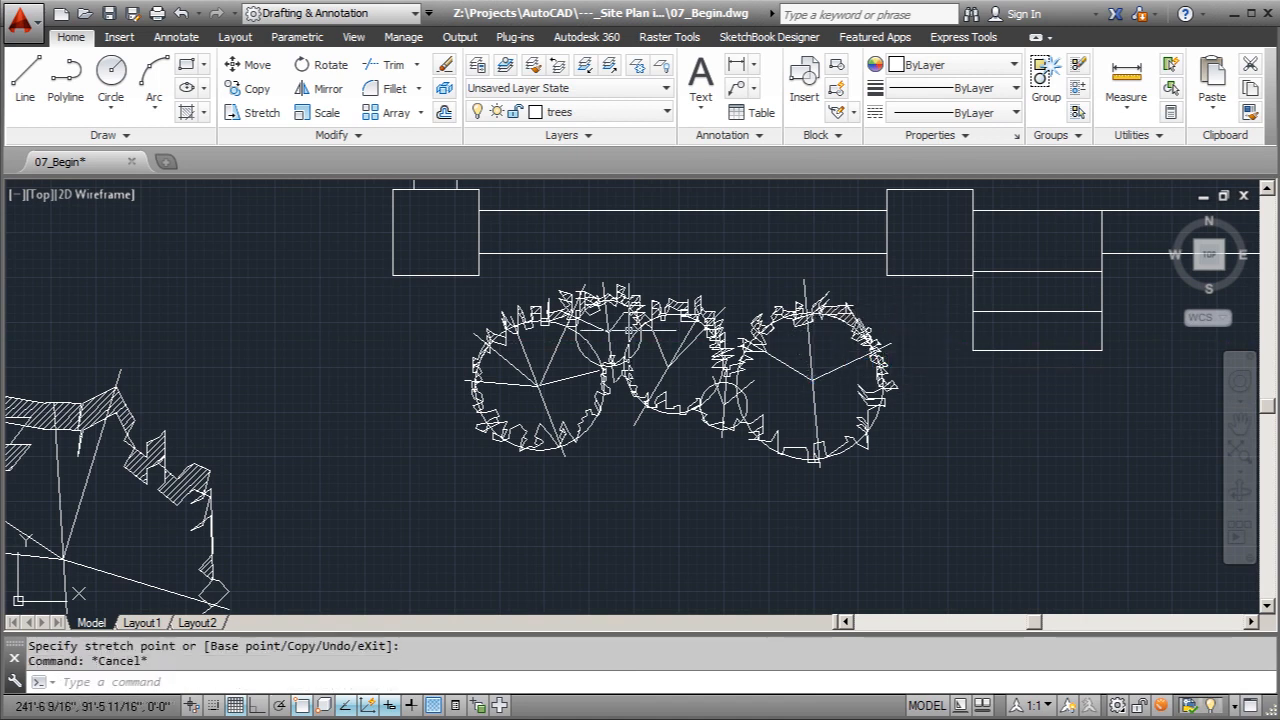
Select all five shrub guide circles and erase them, keeping the leaf outlines and branch lines
{"action": "scroll", "coordinate": [692, 336], "scroll_direction": "up", "scroll_amount": 5}
{"action": "scroll", "coordinate": [766, 325], "scroll_direction": "down", "scroll_amount": 3}
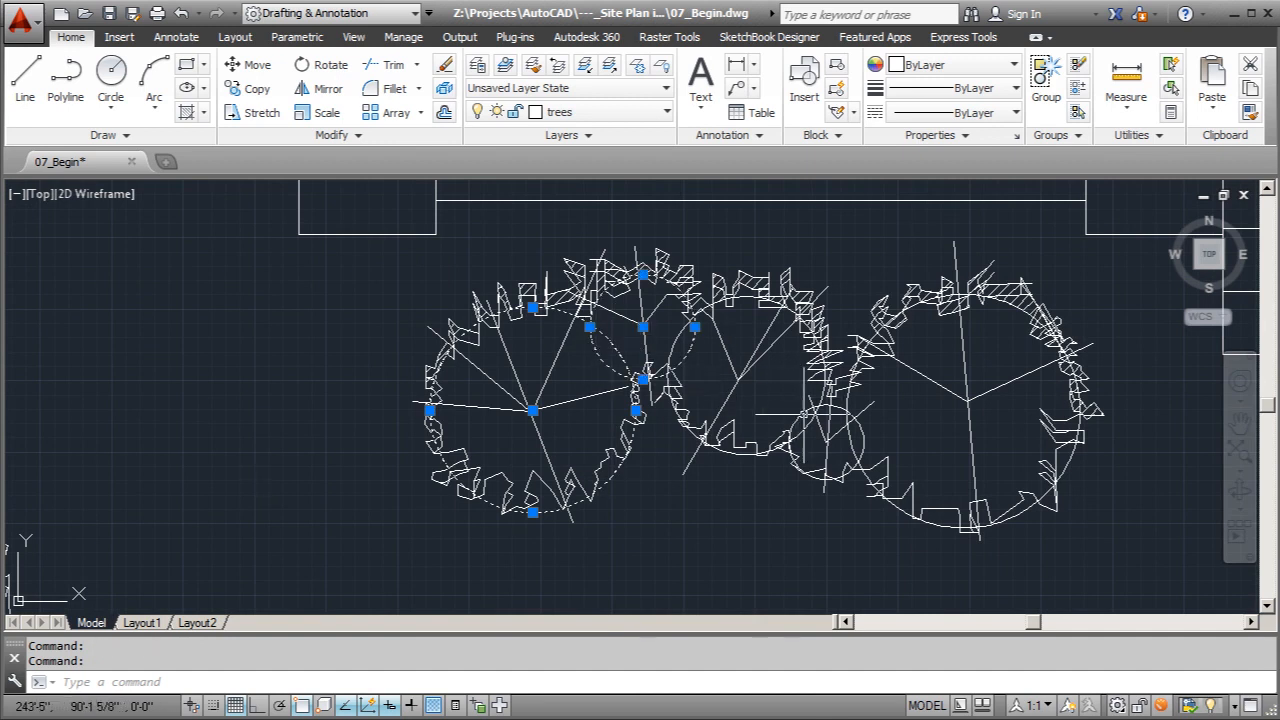
{"action": "scroll", "coordinate": [810, 436], "scroll_direction": "up", "scroll_amount": 4}
{"action": "left_click", "coordinate": [806, 430]}
{"action": "left_click", "coordinate": [798, 421]}
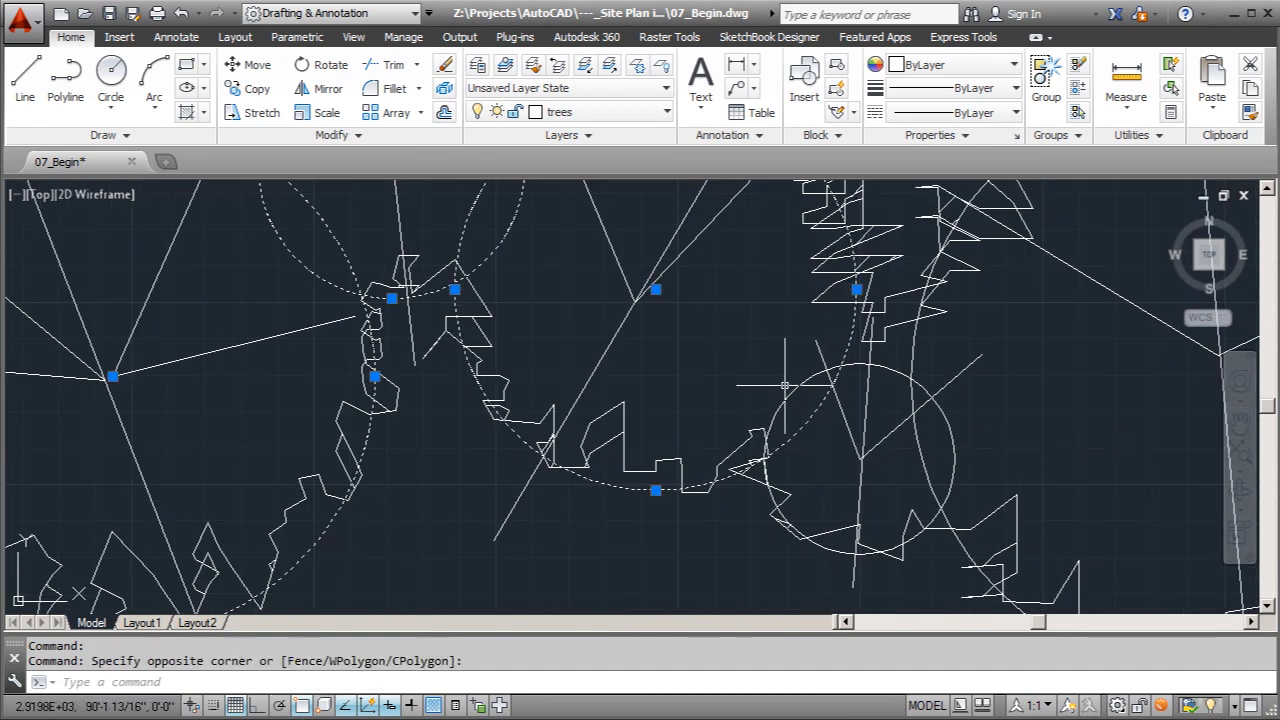
{"action": "scroll", "coordinate": [789, 391], "scroll_direction": "down", "scroll_amount": 2}
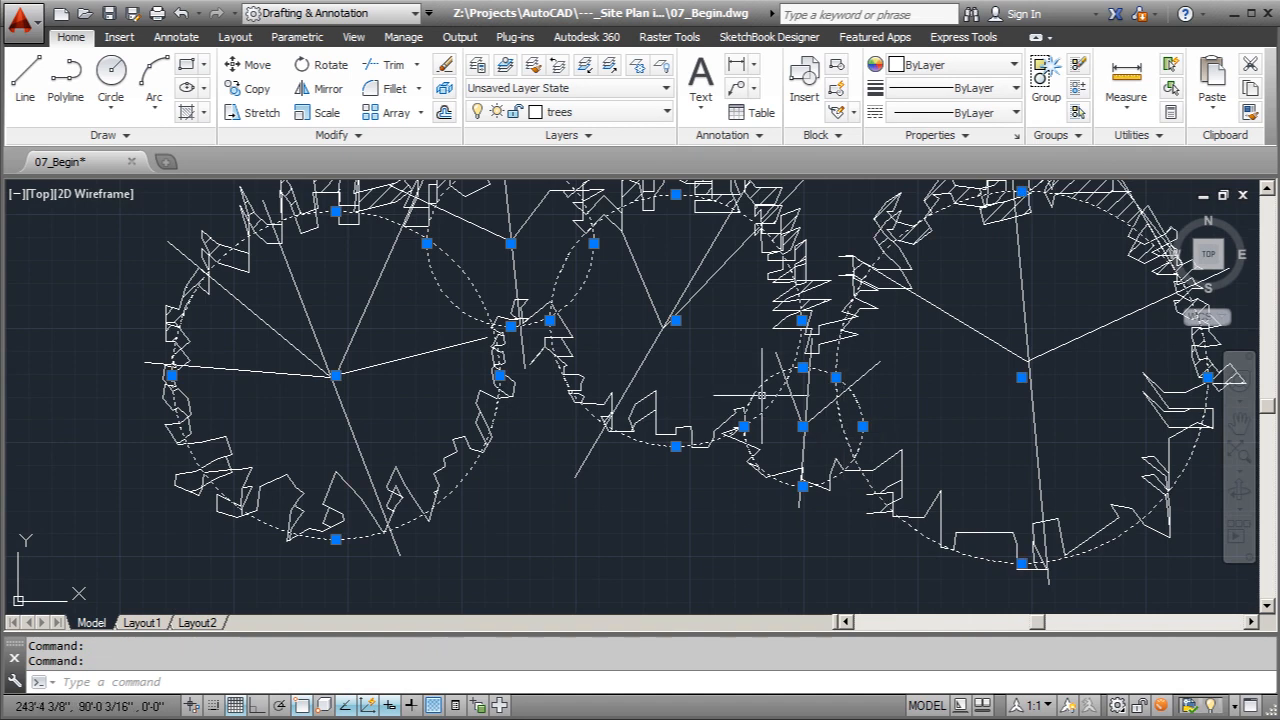
{"action": "scroll", "coordinate": [765, 396], "scroll_direction": "down", "scroll_amount": 2}
{"action": "right_click", "coordinate": [1082, 437]}
{"action": "left_click", "coordinate": [1118, 551]}
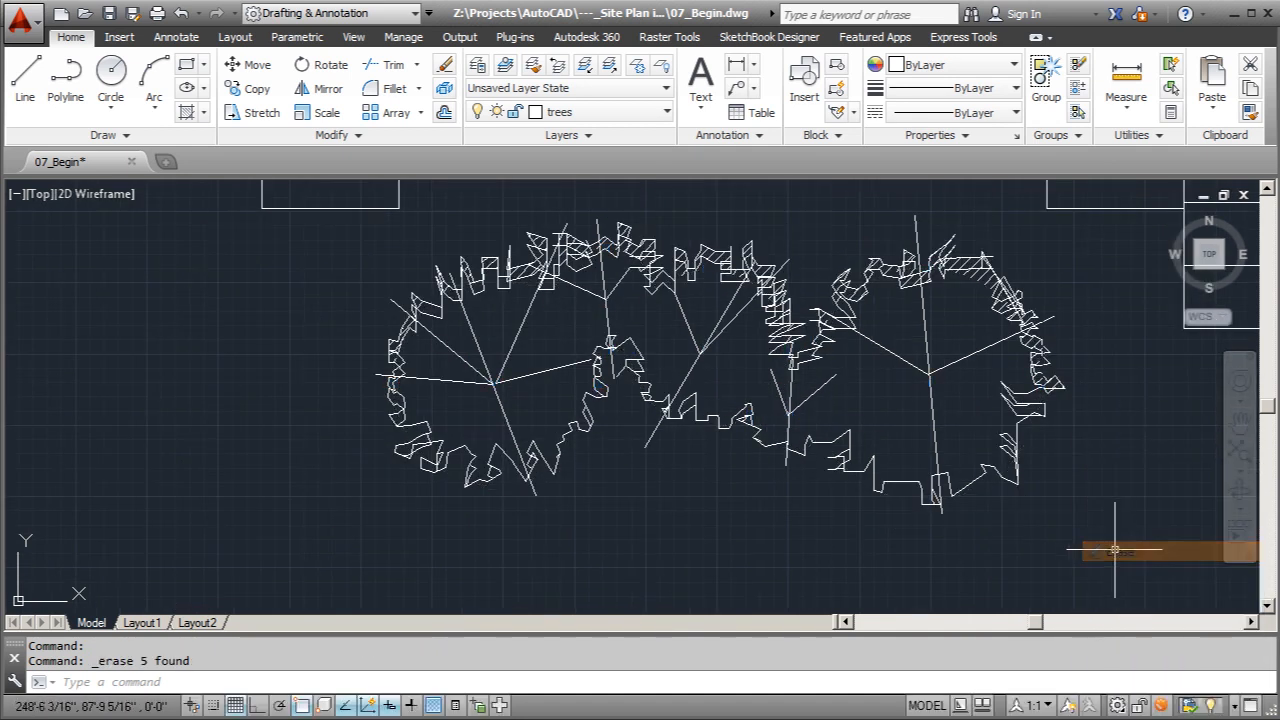
Shorten the third shrub's diagonal by pulling its lower end up to the bottom leaves
{"action": "scroll", "coordinate": [790, 497], "scroll_direction": "down", "scroll_amount": 2}
{"action": "scroll", "coordinate": [745, 390], "scroll_direction": "up", "scroll_amount": 2}
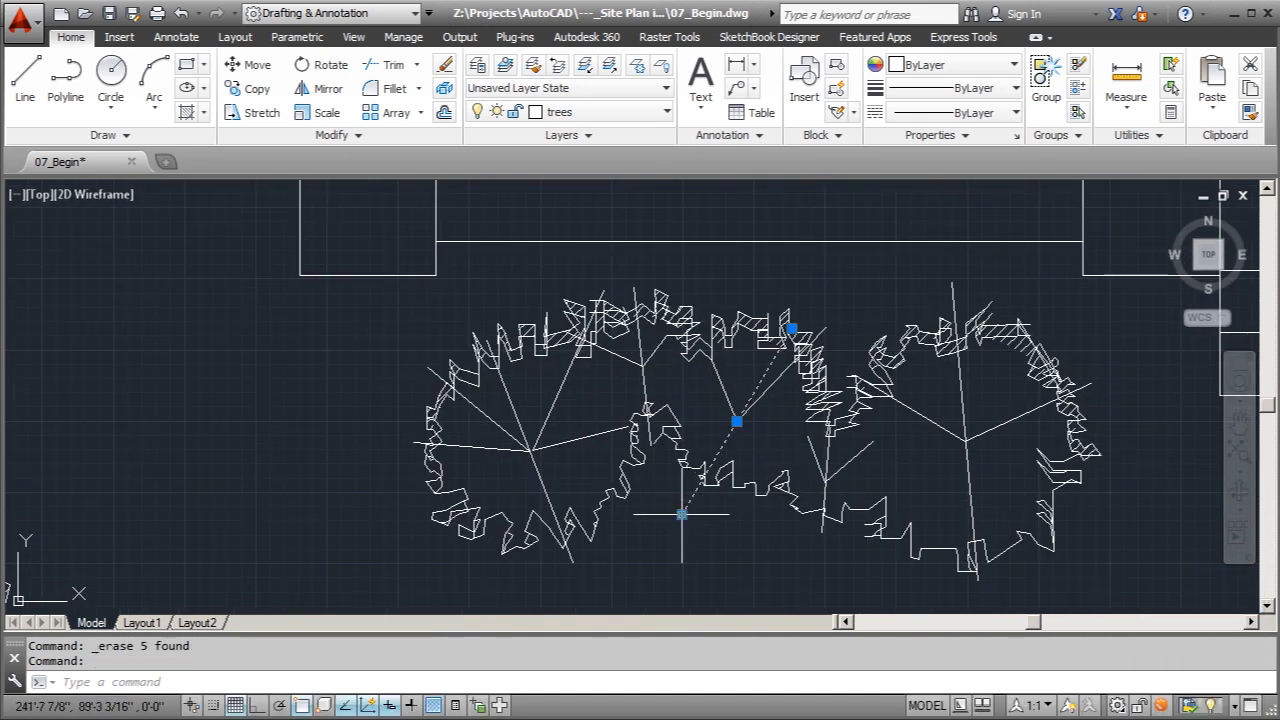
{"action": "left_click", "coordinate": [683, 514]}
{"action": "key", "text": "Escape"}
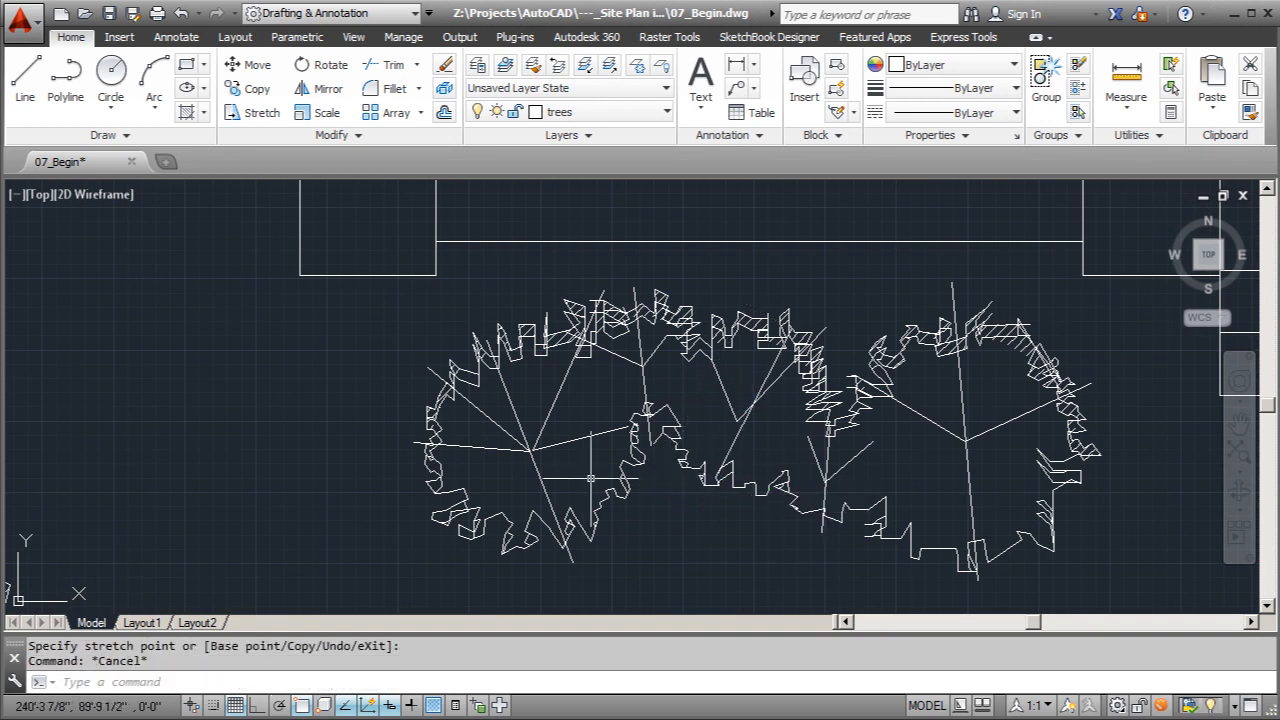
Reattach the inner ends of the third shrub's upper-right and upper-left branches to its shortened diagonal
{"action": "scroll", "coordinate": [752, 414], "scroll_direction": "up", "scroll_amount": 4}
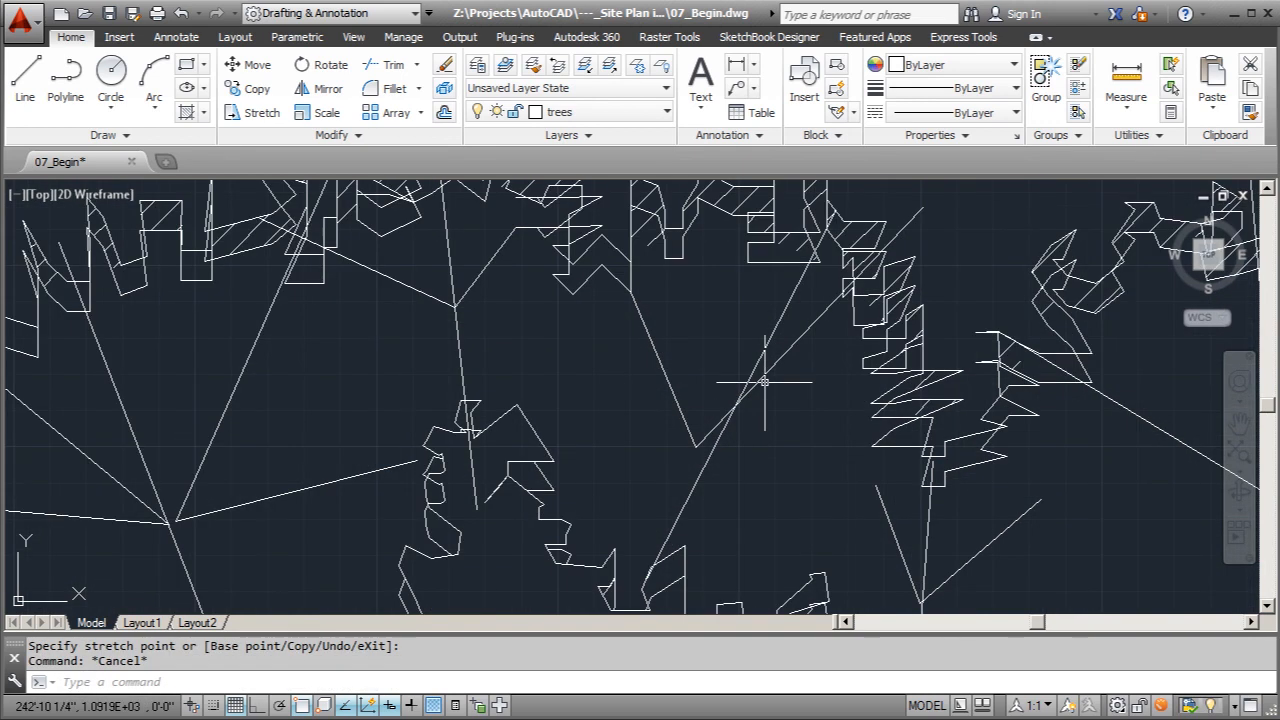
{"action": "left_click", "coordinate": [695, 447]}
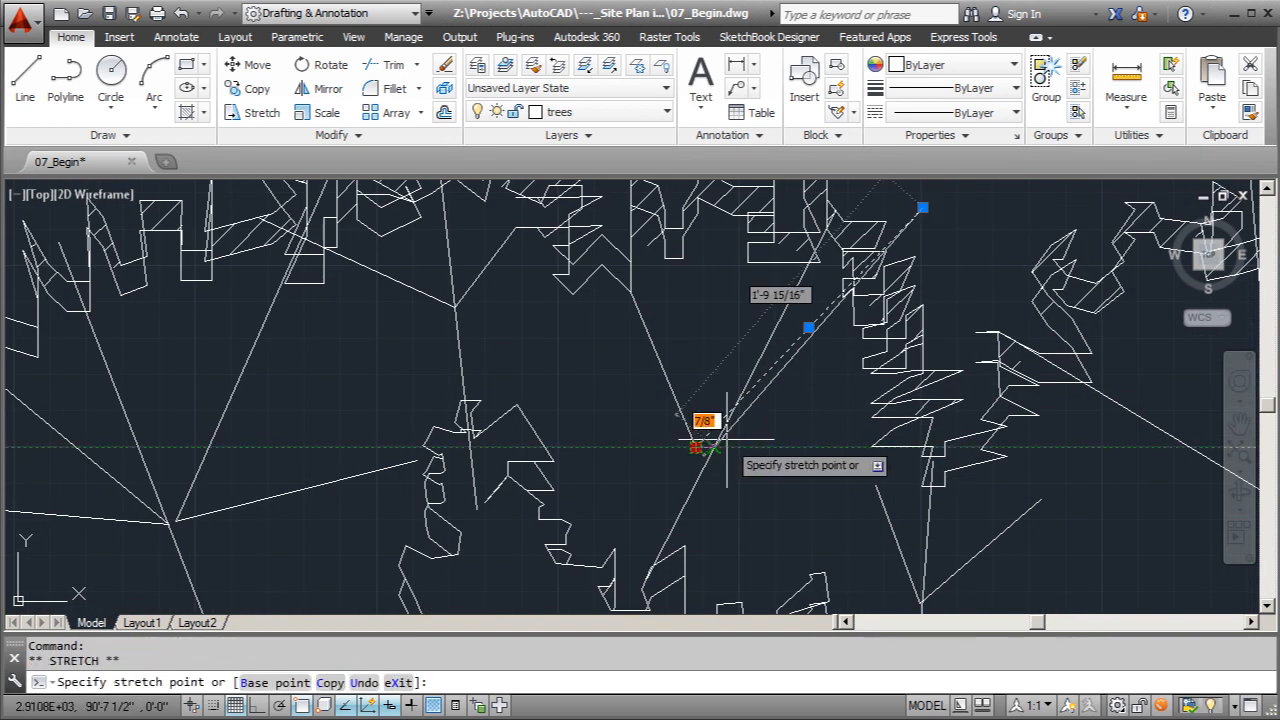
{"action": "key", "text": "Escape"}
{"action": "left_click", "coordinate": [681, 414]}
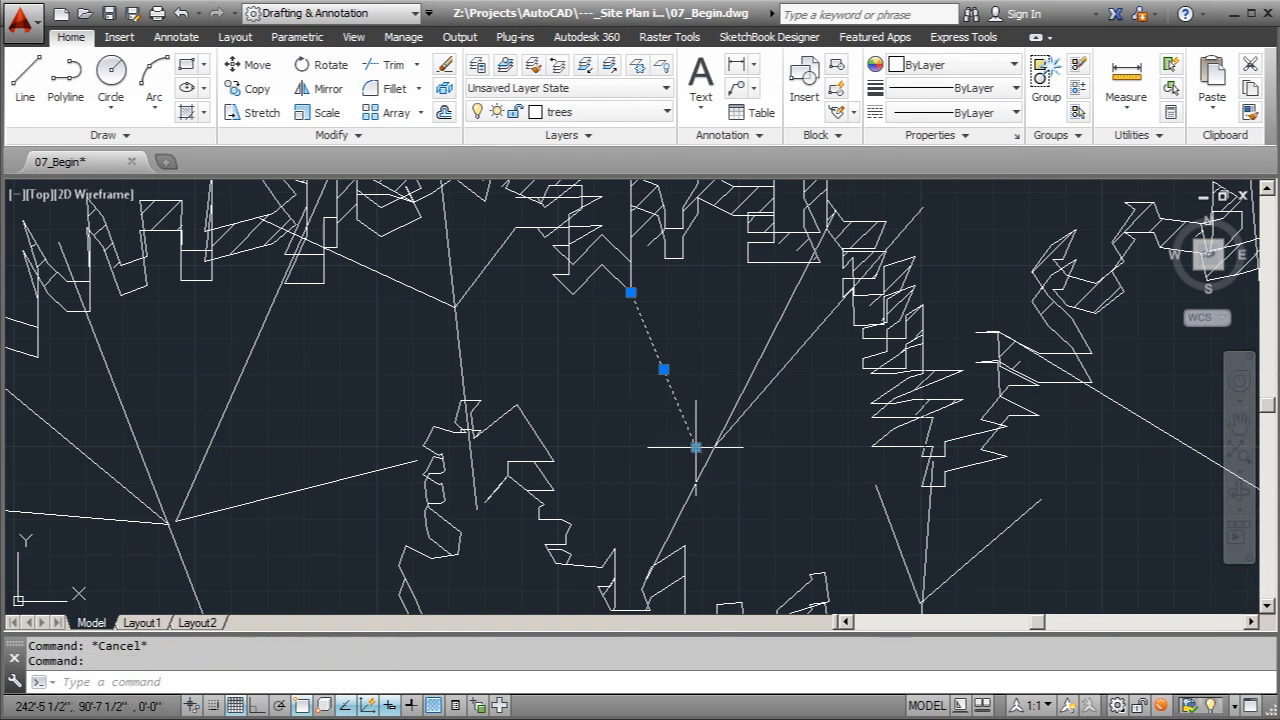
{"action": "left_click", "coordinate": [695, 447]}
{"action": "key", "text": "Escape"}
{"action": "scroll", "coordinate": [714, 357], "scroll_direction": "down", "scroll_amount": 4}
{"action": "scroll", "coordinate": [714, 357], "scroll_direction": "up", "scroll_amount": 5}
{"action": "scroll", "coordinate": [710, 388], "scroll_direction": "down", "scroll_amount": 2}
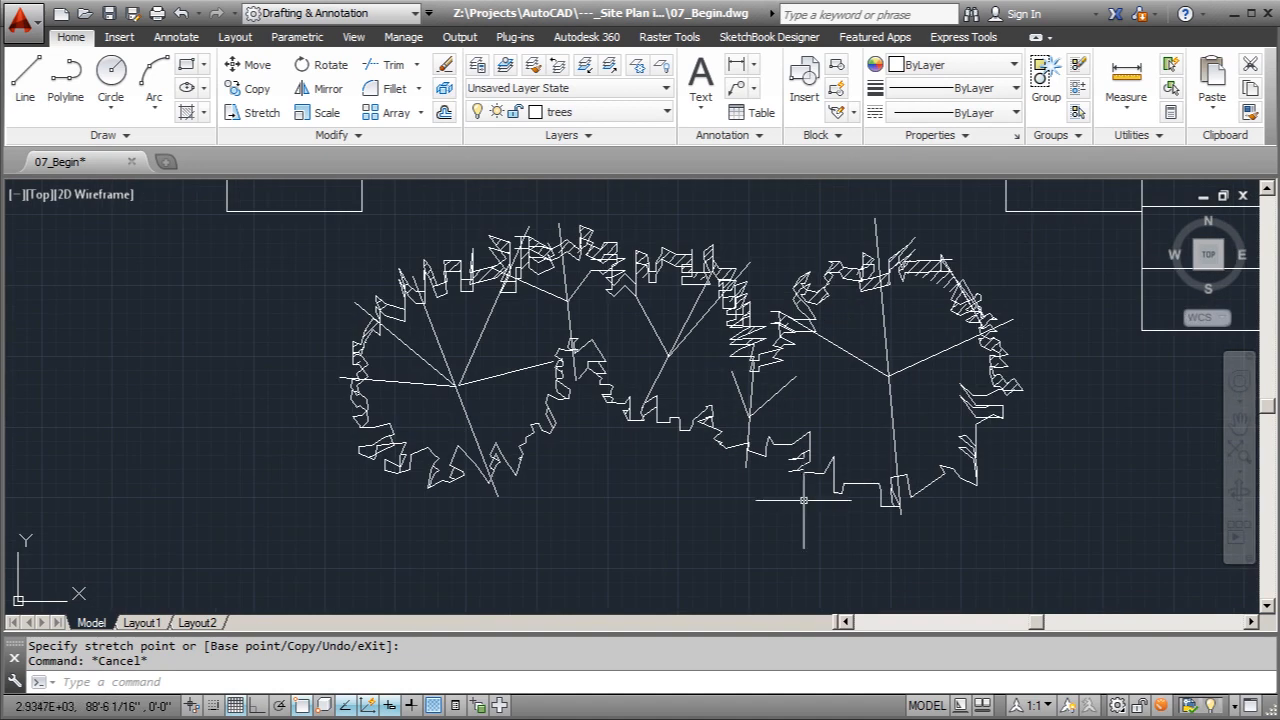
{"action": "scroll", "coordinate": [715, 466], "scroll_direction": "down", "scroll_amount": 2}
{"action": "scroll", "coordinate": [809, 485], "scroll_direction": "down", "scroll_amount": 2}
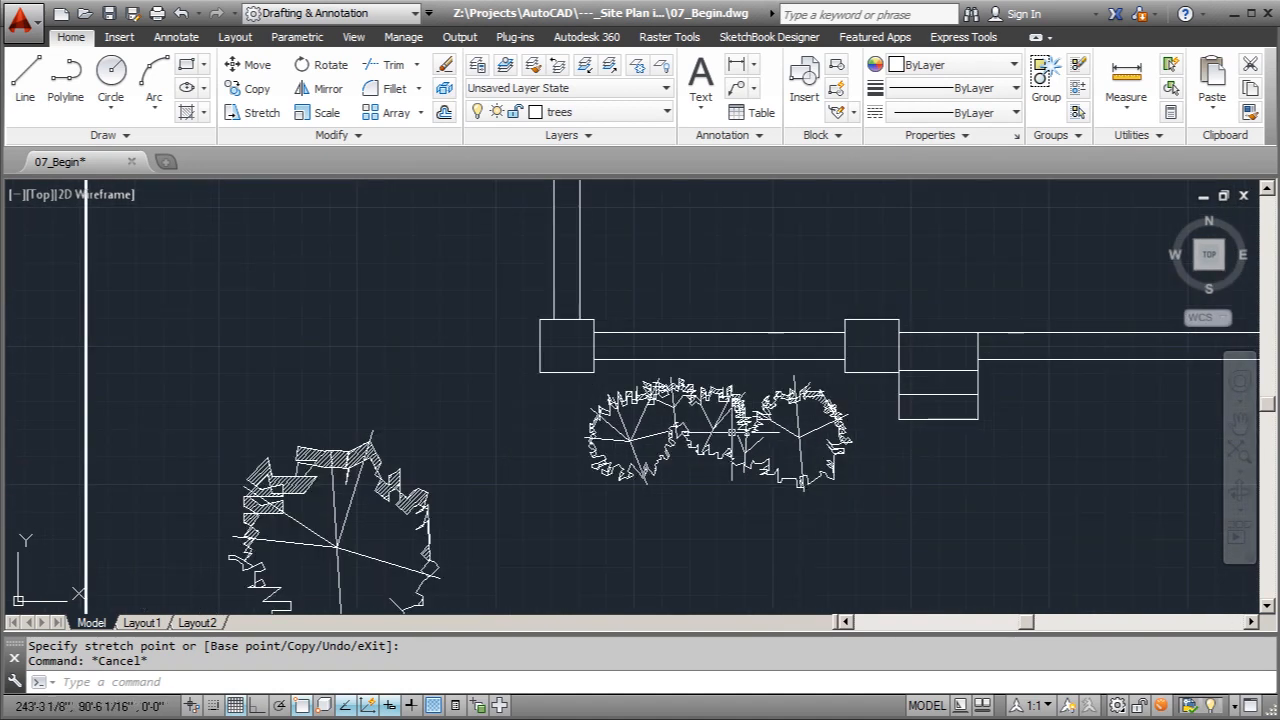
{"action": "left_click", "coordinate": [110, 72]}
{"action": "scroll", "coordinate": [660, 450], "scroll_direction": "up", "scroll_amount": 4}
{"action": "scroll", "coordinate": [600, 468], "scroll_direction": "up", "scroll_amount": 2}
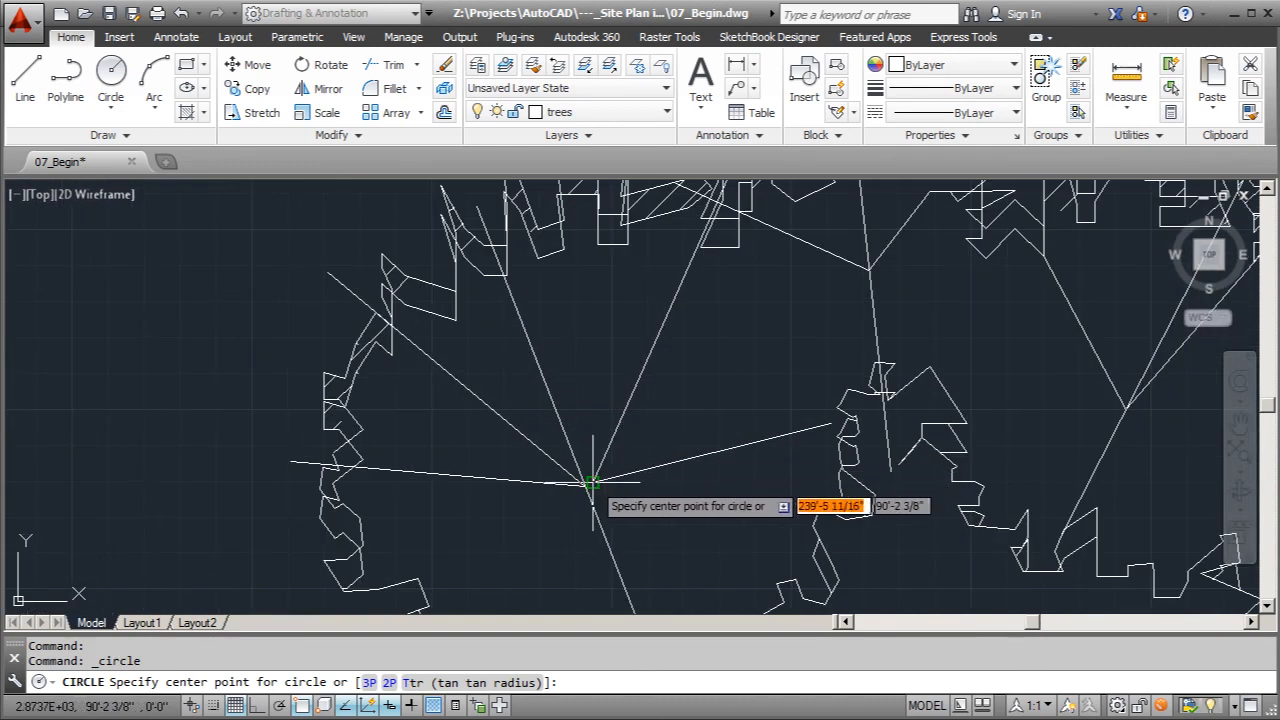
{"action": "key", "text": "Escape"}
Move the inner ends of the first shrub's upper-right and right branches to the point where its other branches meet
{"action": "left_click", "coordinate": [599, 470]}
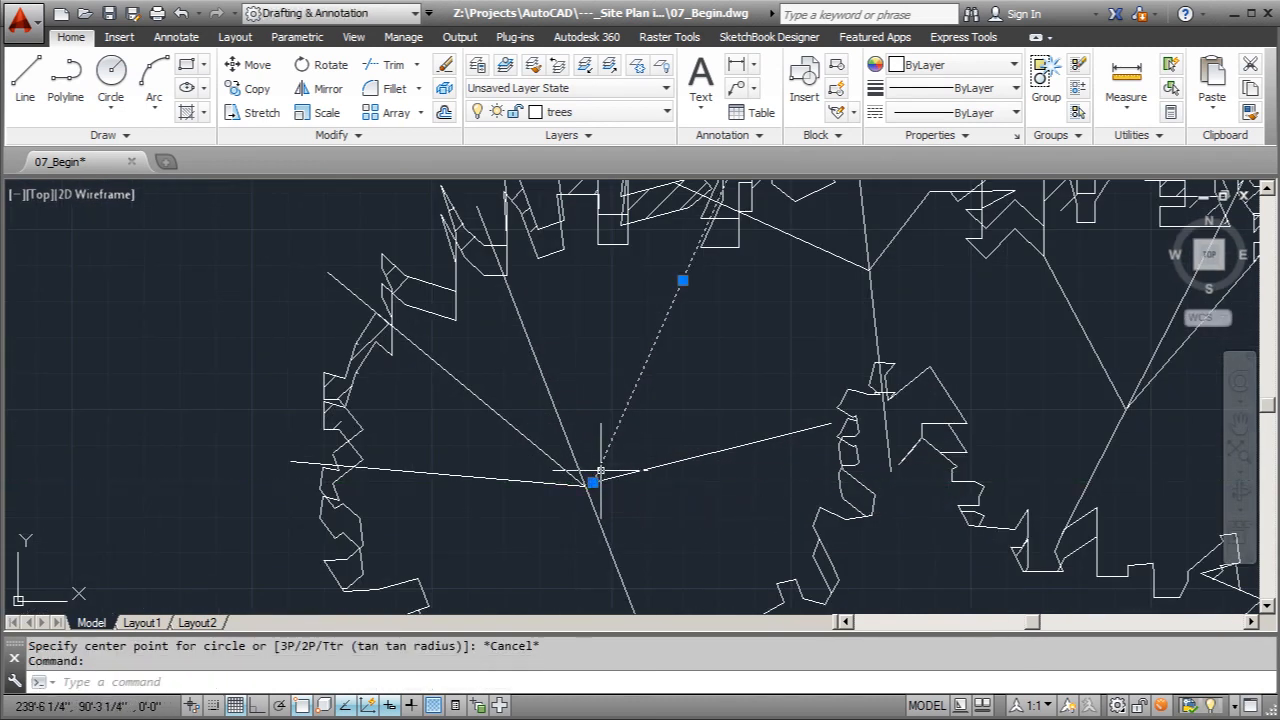
{"action": "left_click", "coordinate": [592, 483]}
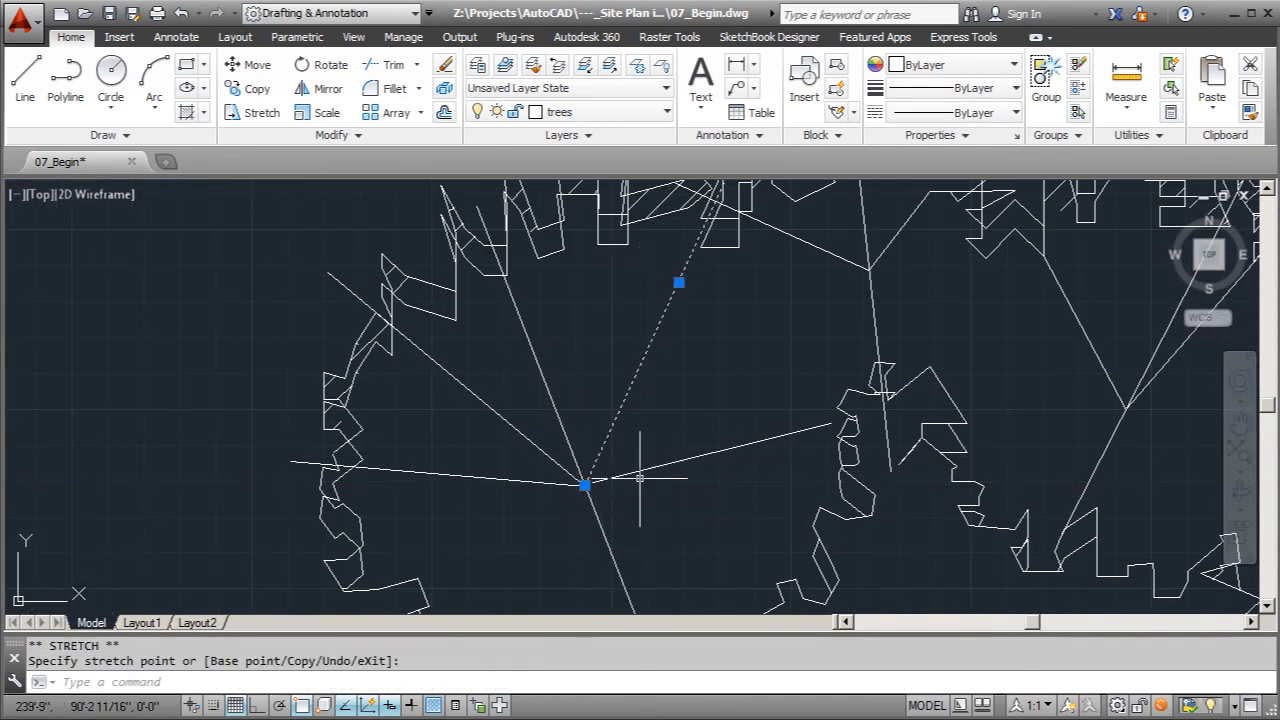
{"action": "left_click", "coordinate": [627, 473]}
{"action": "left_click", "coordinate": [592, 484]}
{"action": "left_click", "coordinate": [585, 486]}
{"action": "key", "text": "Escape"}
Draw a circle of radius 2 centred on the meeting point of the first shrub's branches
{"action": "left_click", "coordinate": [111, 72]}
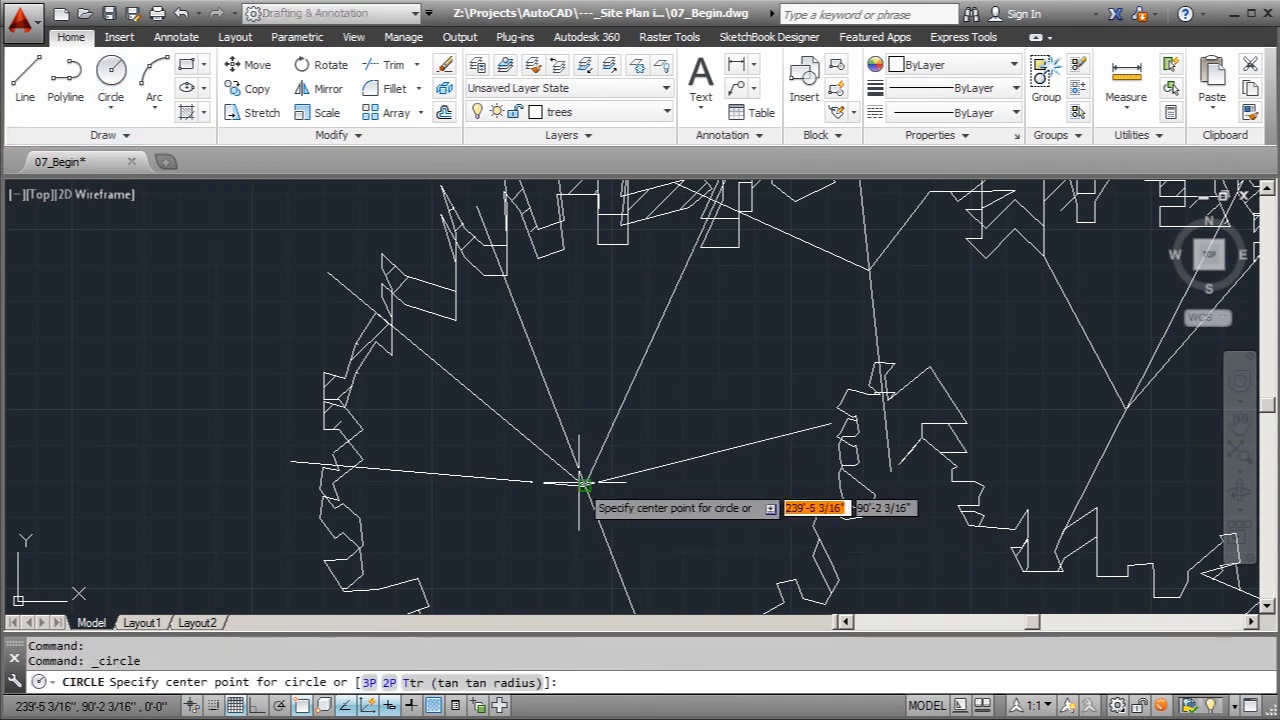
{"action": "left_click", "coordinate": [586, 485]}
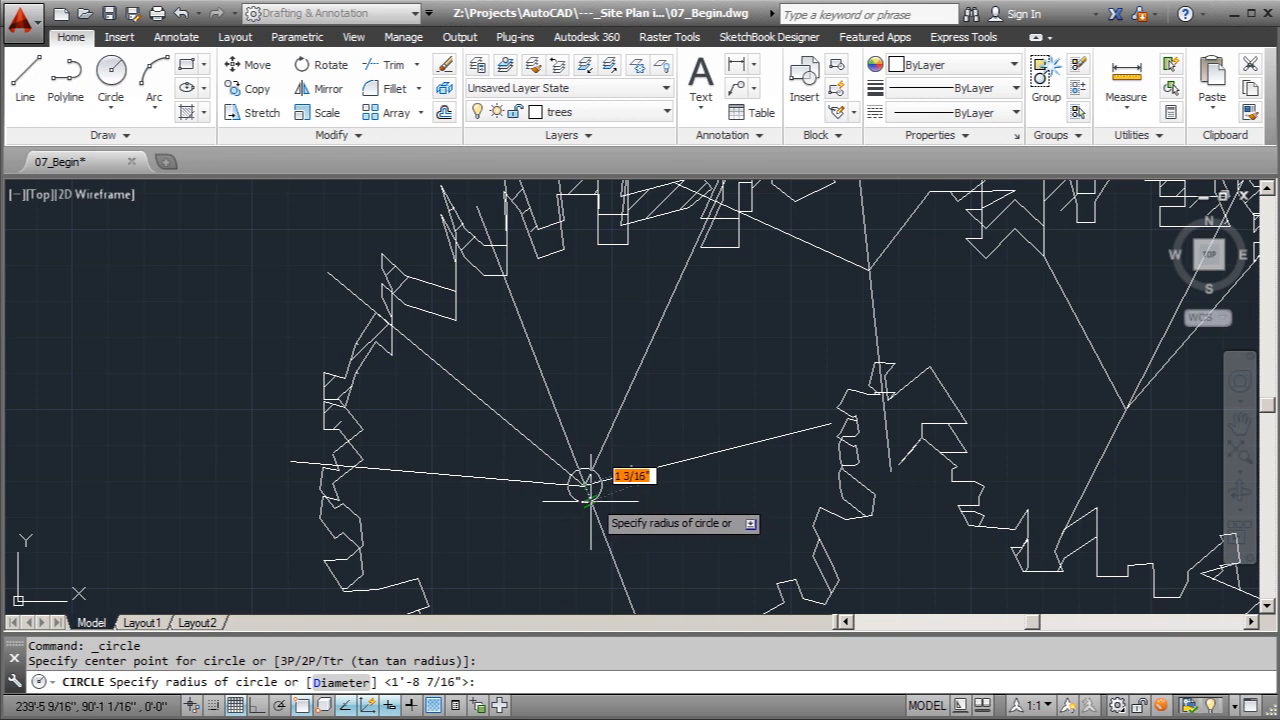
{"action": "scroll", "coordinate": [608, 505], "scroll_direction": "up", "scroll_amount": 4}
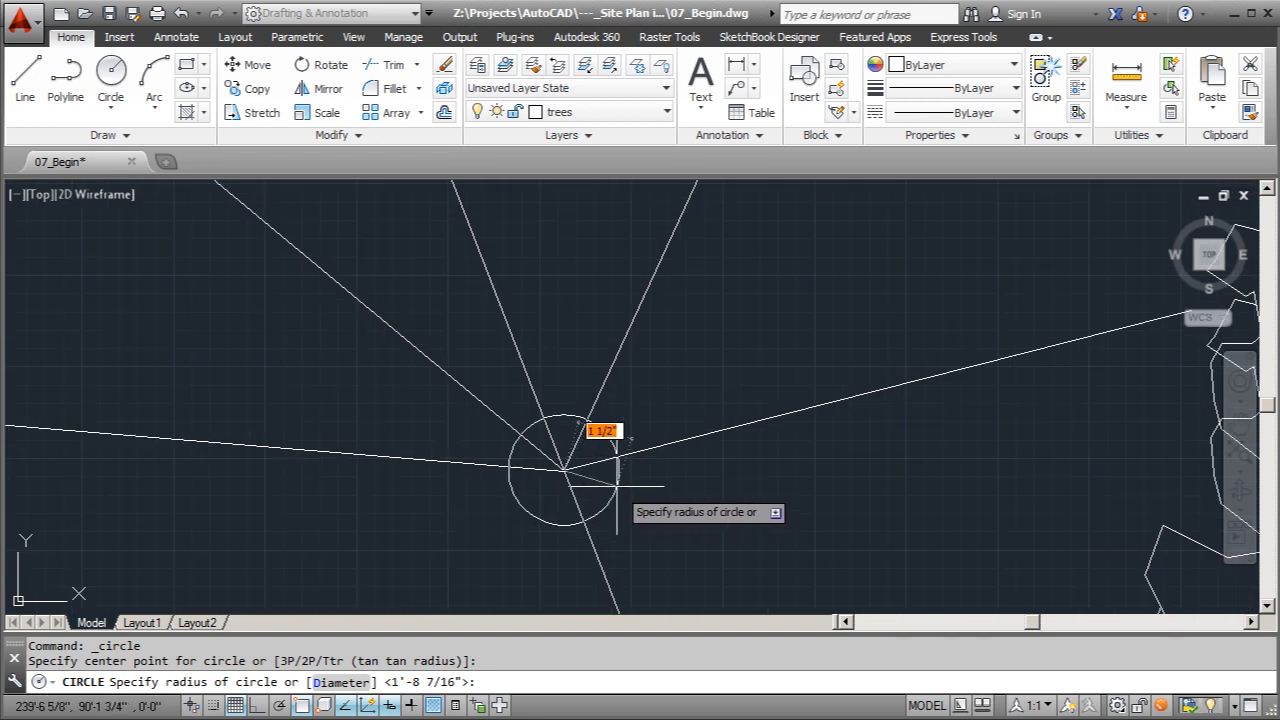
{"action": "key", "text": "Return"}
{"action": "scroll", "coordinate": [610, 465], "scroll_direction": "down", "scroll_amount": 5}
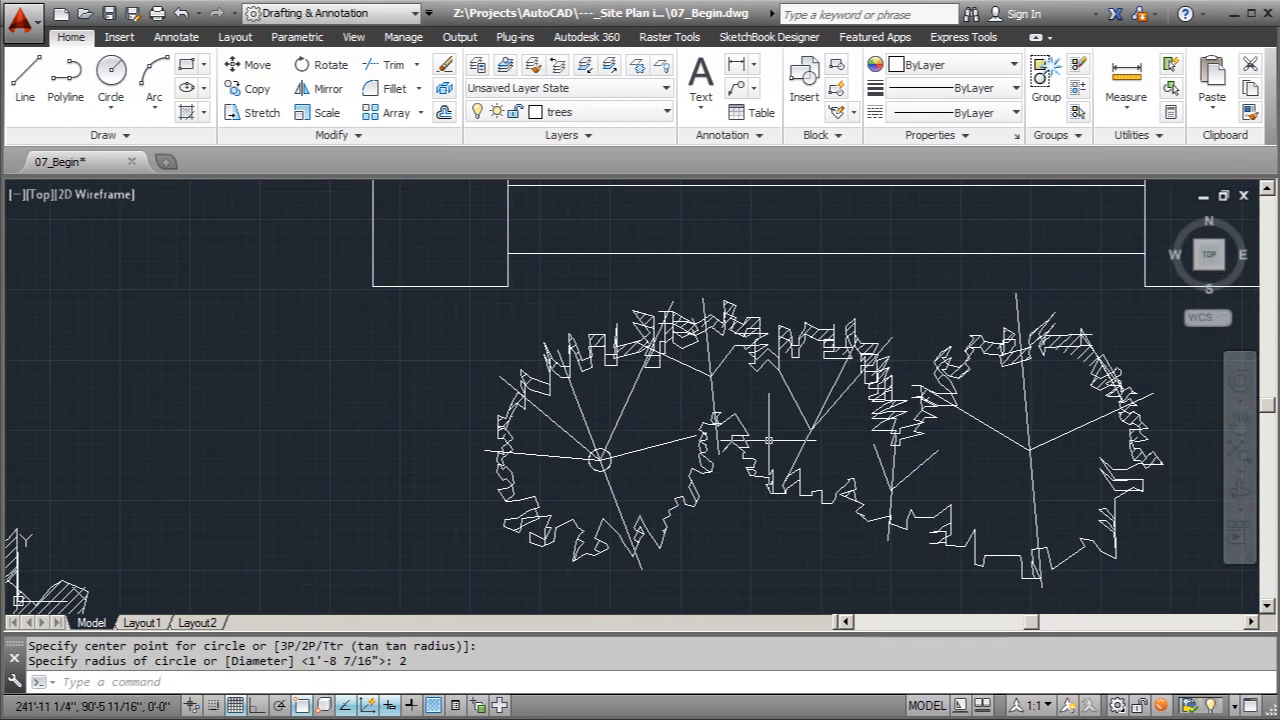
{"action": "scroll", "coordinate": [644, 487], "scroll_direction": "down", "scroll_amount": 4}
{"action": "scroll", "coordinate": [732, 479], "scroll_direction": "up", "scroll_amount": 5}
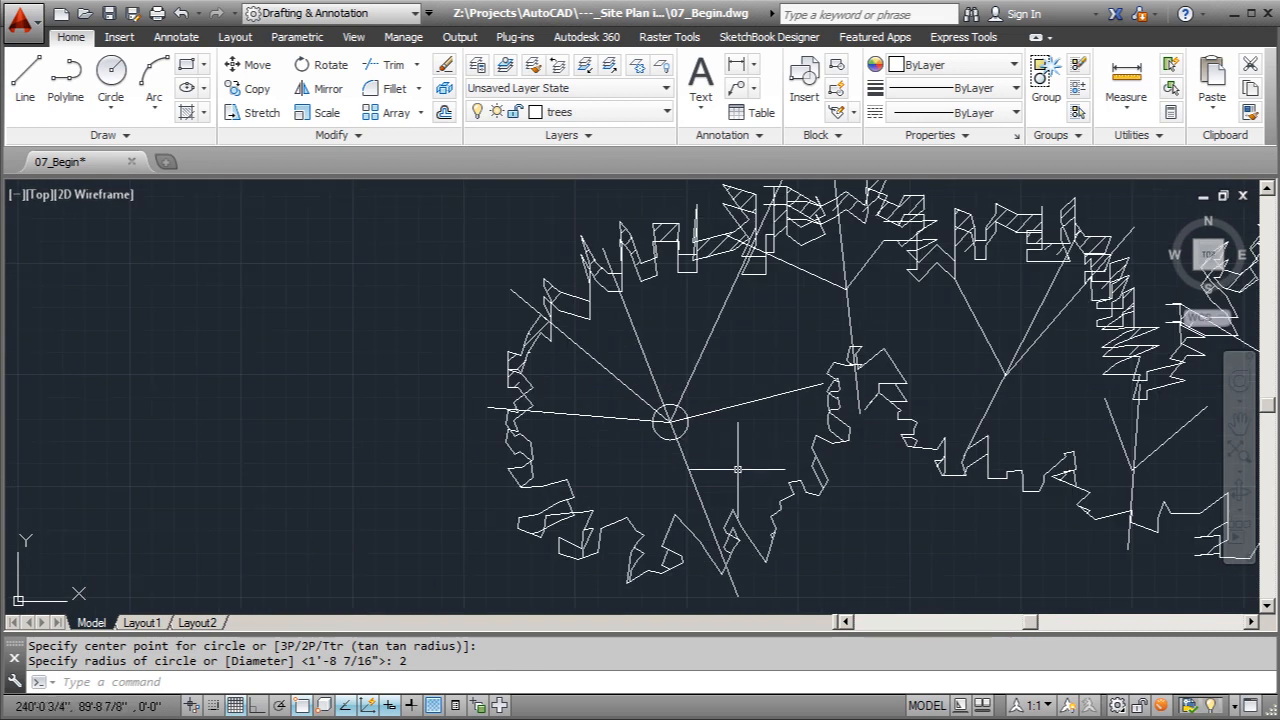
Reduce the radius of the first shrub's trunk circle to 1
{"action": "left_click", "coordinate": [688, 424]}
{"action": "scroll", "coordinate": [690, 422], "scroll_direction": "up", "scroll_amount": 5}
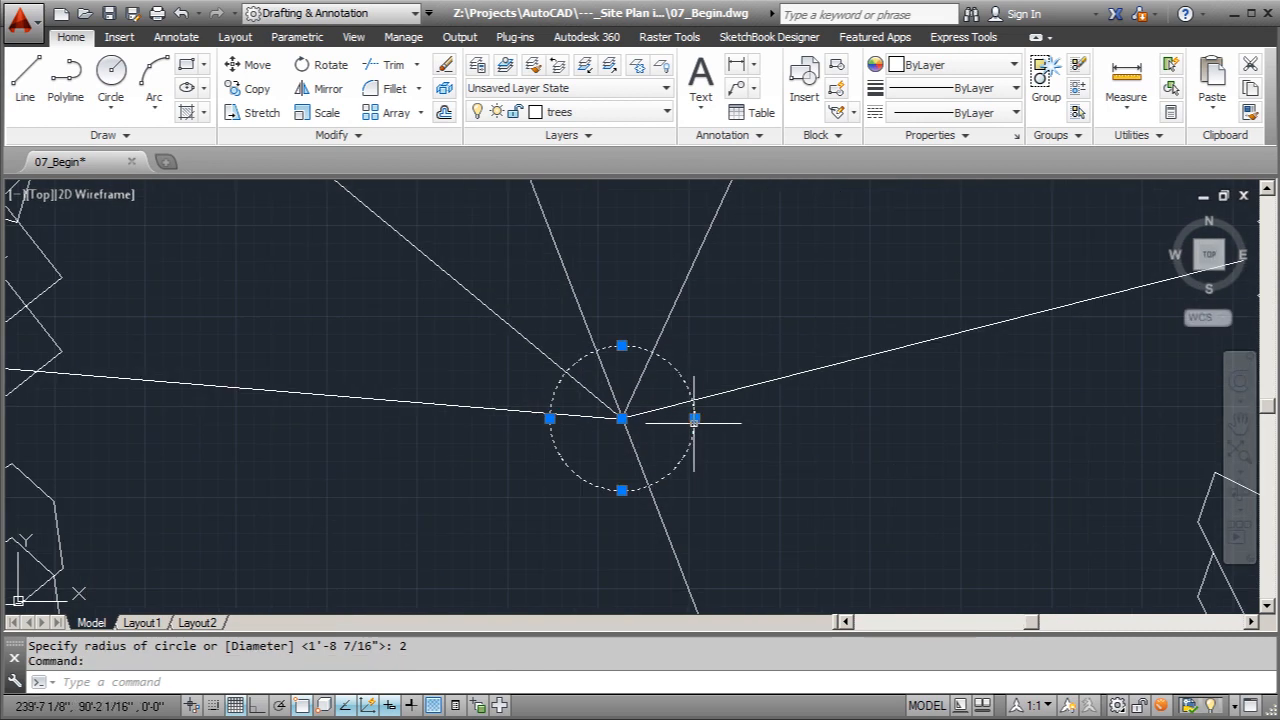
{"action": "left_click", "coordinate": [694, 418]}
{"action": "type", "text": "1"}
{"action": "key", "text": "Return"}
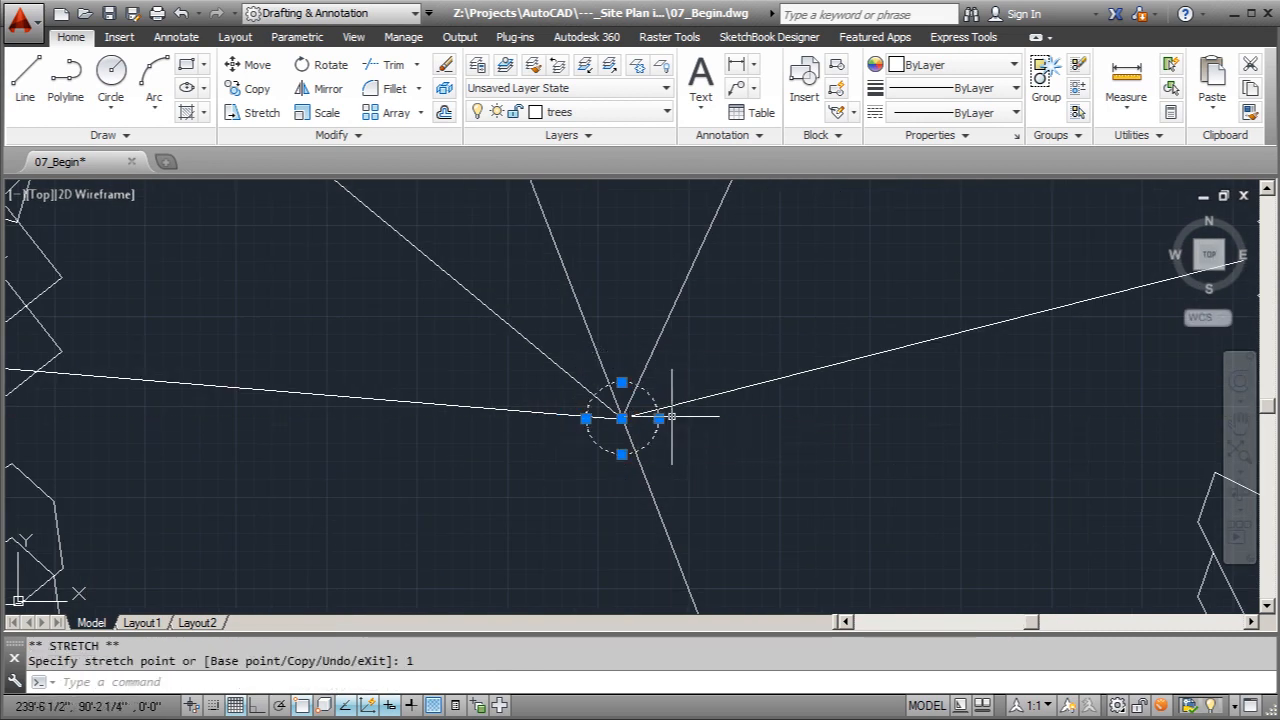
{"action": "scroll", "coordinate": [487, 400], "scroll_direction": "down", "scroll_amount": 5}
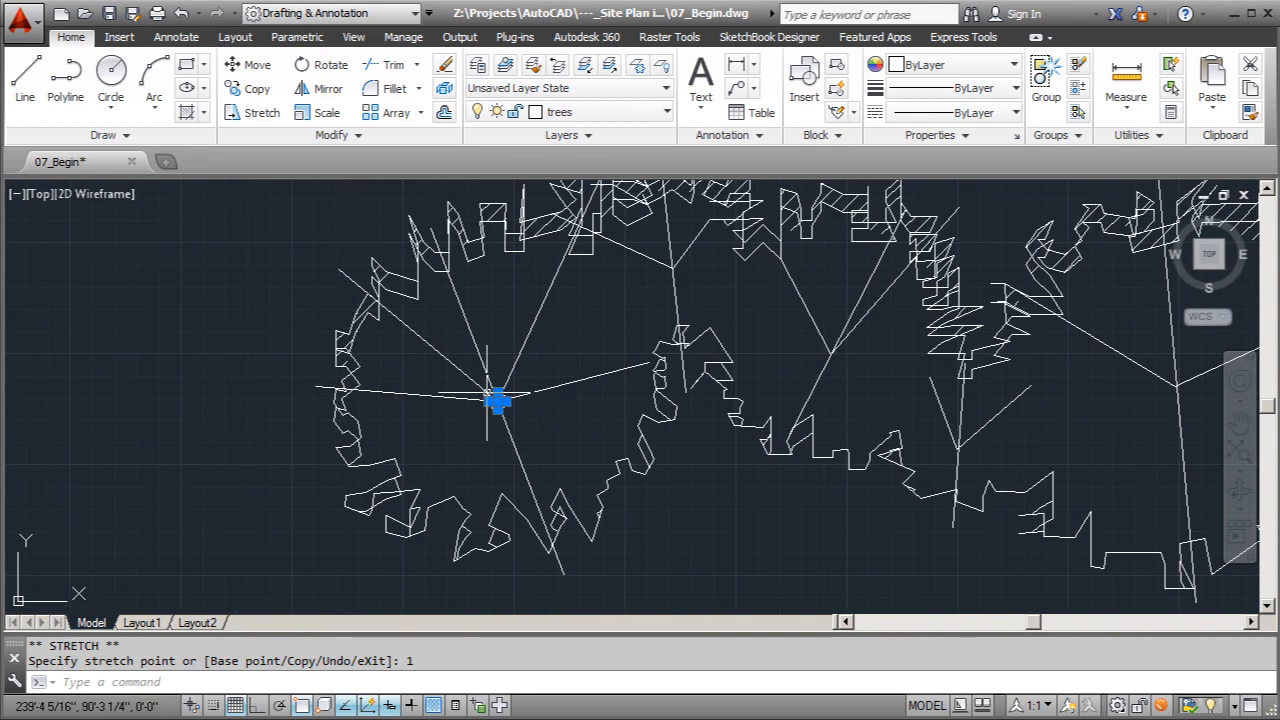
Copy the first shrub's trunk circle from its centre to the branch meeting points of the other four shrub centres
{"action": "left_click", "coordinate": [257, 88]}
{"action": "scroll", "coordinate": [505, 400], "scroll_direction": "up", "scroll_amount": 4}
{"action": "left_click", "coordinate": [507, 400]}
{"action": "scroll", "coordinate": [510, 395], "scroll_direction": "down", "scroll_amount": 4}
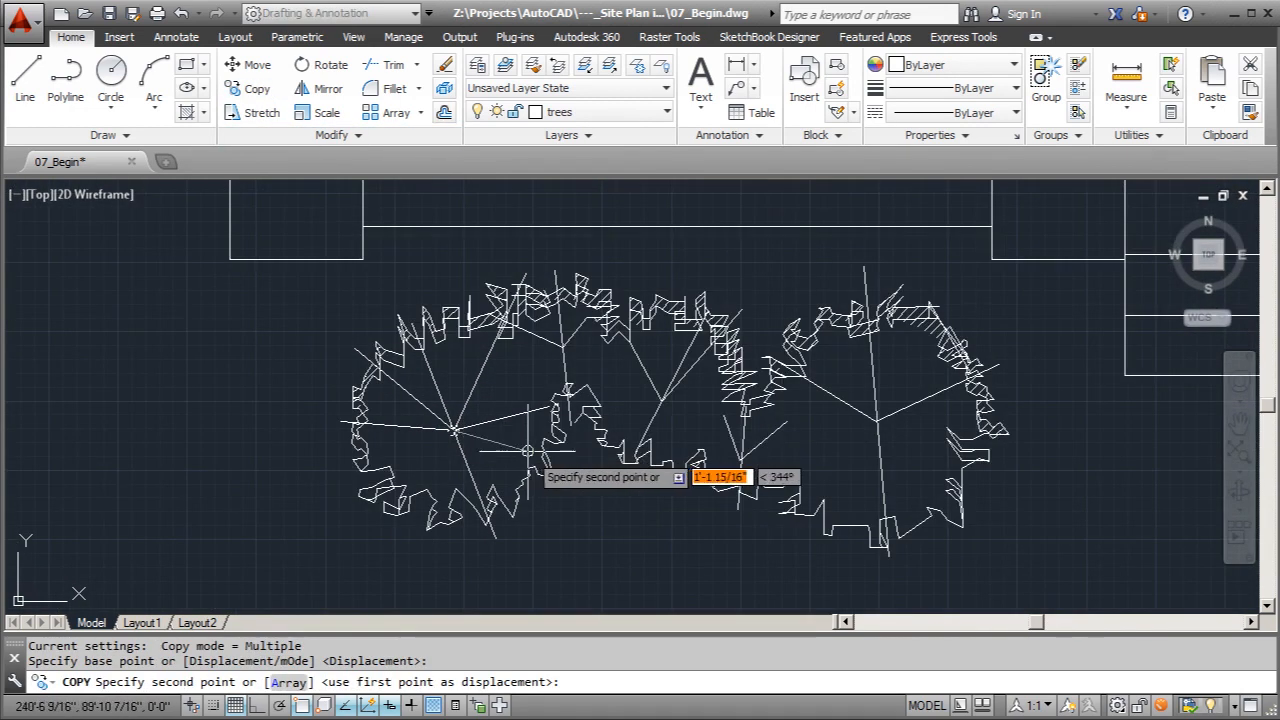
{"action": "scroll", "coordinate": [551, 349], "scroll_direction": "up", "scroll_amount": 3}
{"action": "left_click", "coordinate": [552, 347]}
{"action": "left_click", "coordinate": [808, 486]}
{"action": "scroll", "coordinate": [737, 466], "scroll_direction": "down", "scroll_amount": 4}
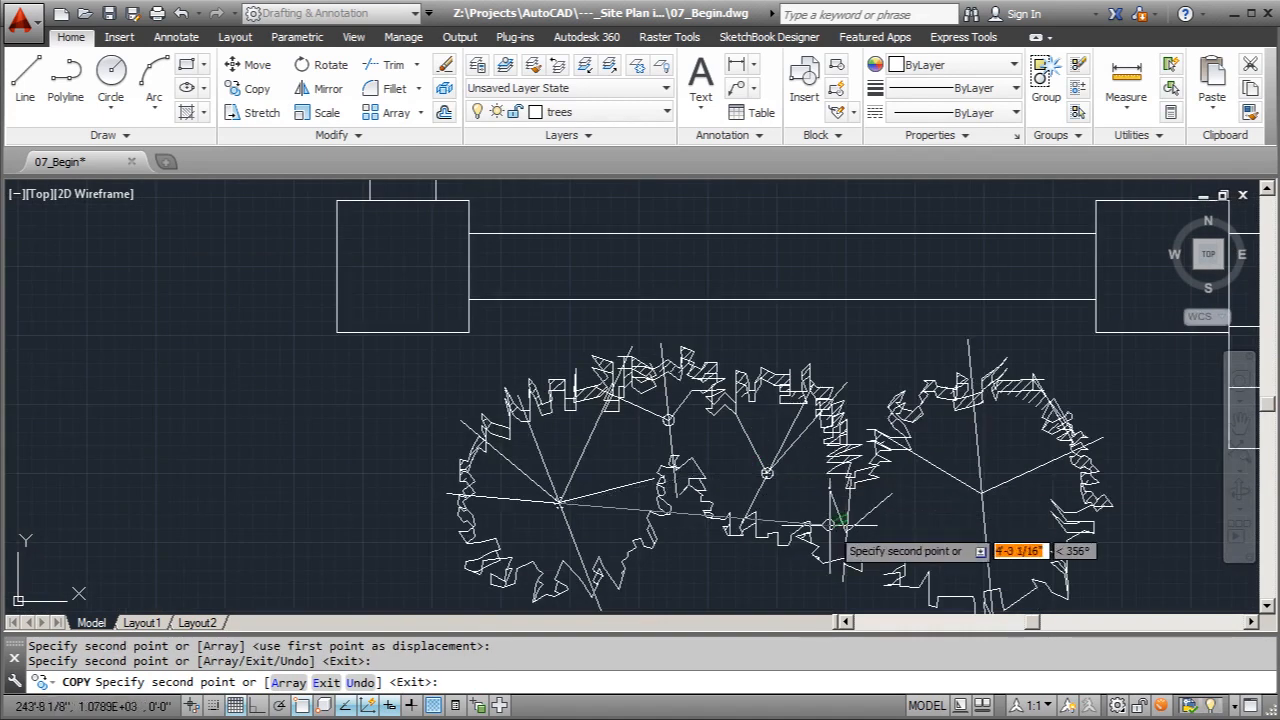
{"action": "scroll", "coordinate": [830, 527], "scroll_direction": "up", "scroll_amount": 4}
{"action": "left_click", "coordinate": [854, 537]}
{"action": "scroll", "coordinate": [738, 469], "scroll_direction": "down", "scroll_amount": 4}
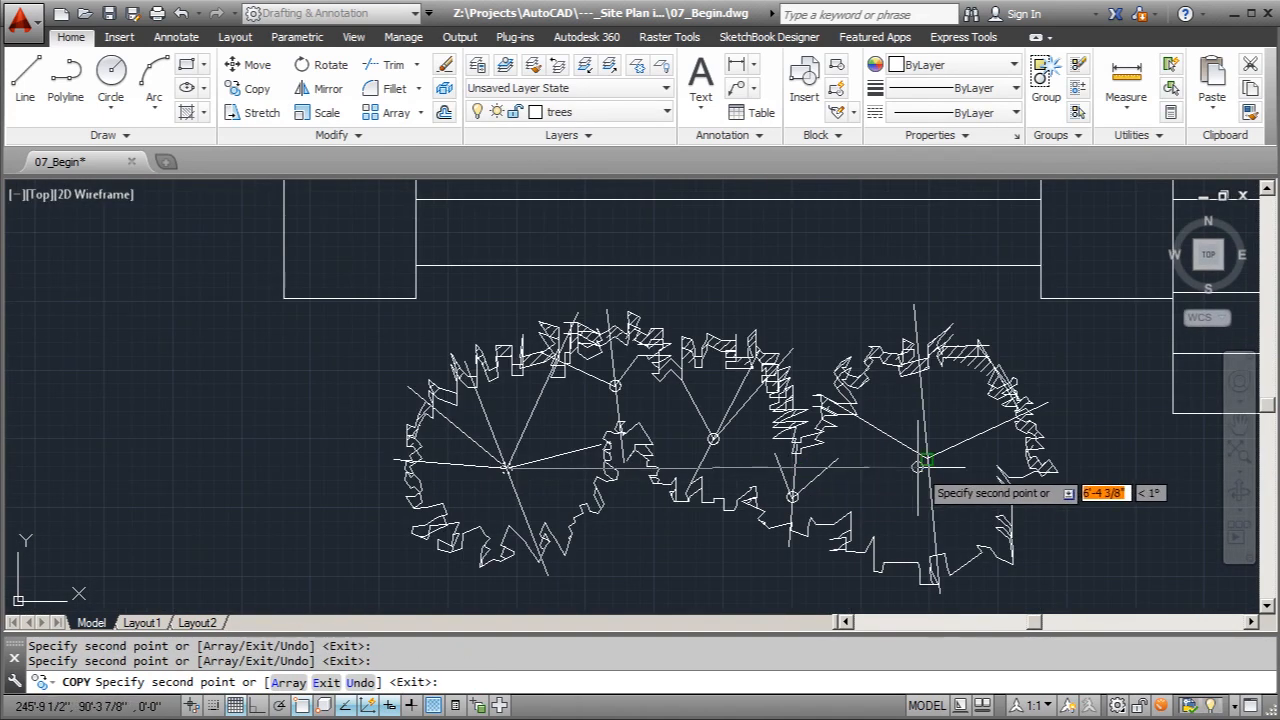
{"action": "key", "text": "Escape"}
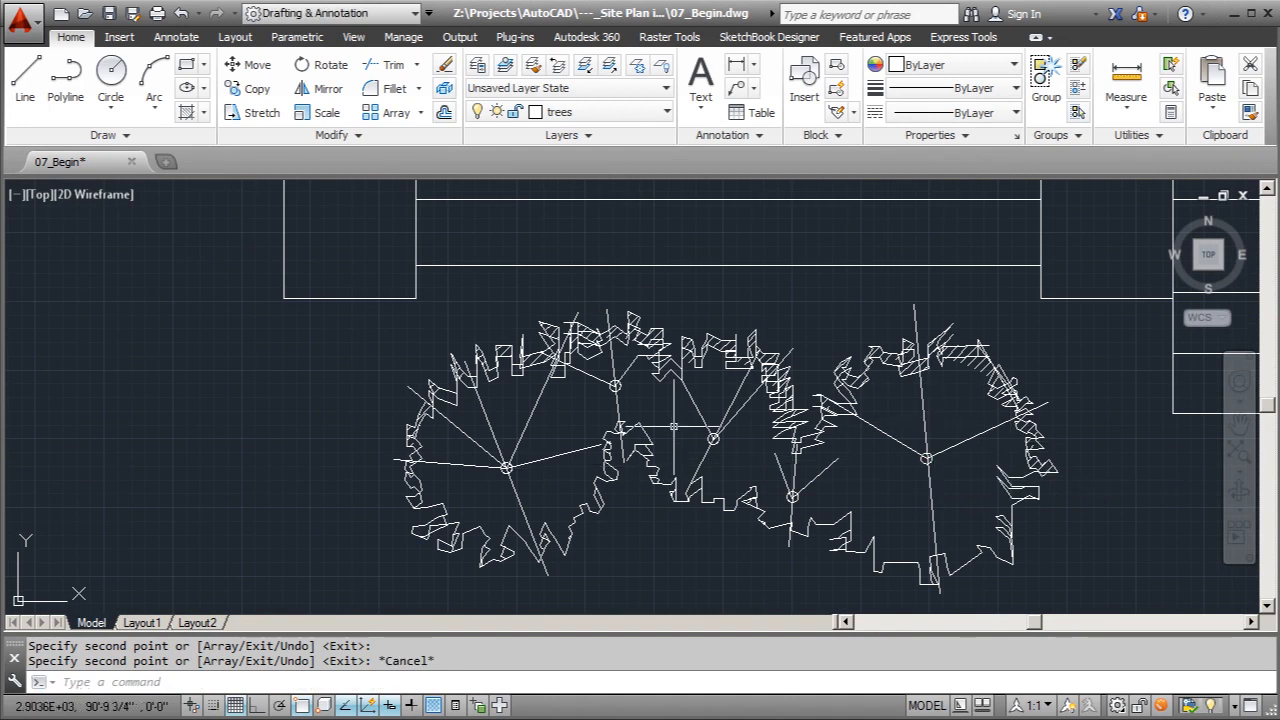
Using all five trunk circles as cutting edges, trim the first shrub's branch lines inside its circle
{"action": "scroll", "coordinate": [508, 474], "scroll_direction": "up", "scroll_amount": 4}
{"action": "left_click", "coordinate": [510, 420]}
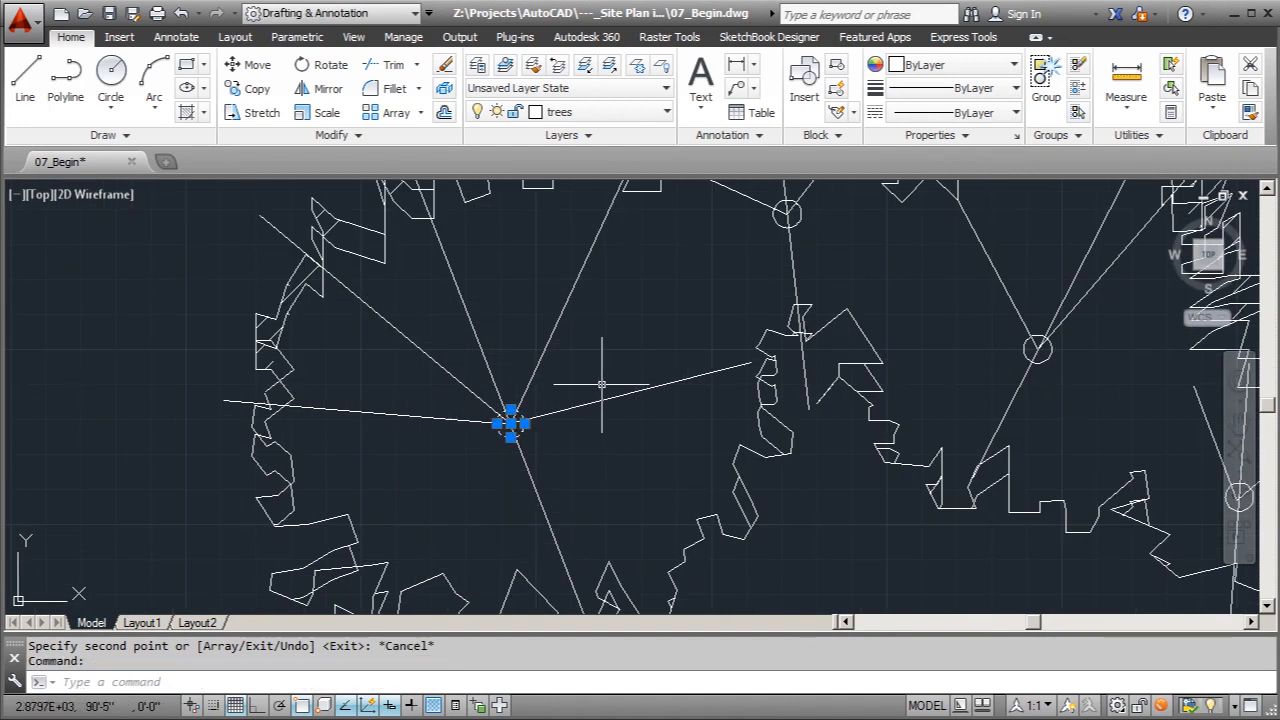
{"action": "left_click", "coordinate": [799, 221]}
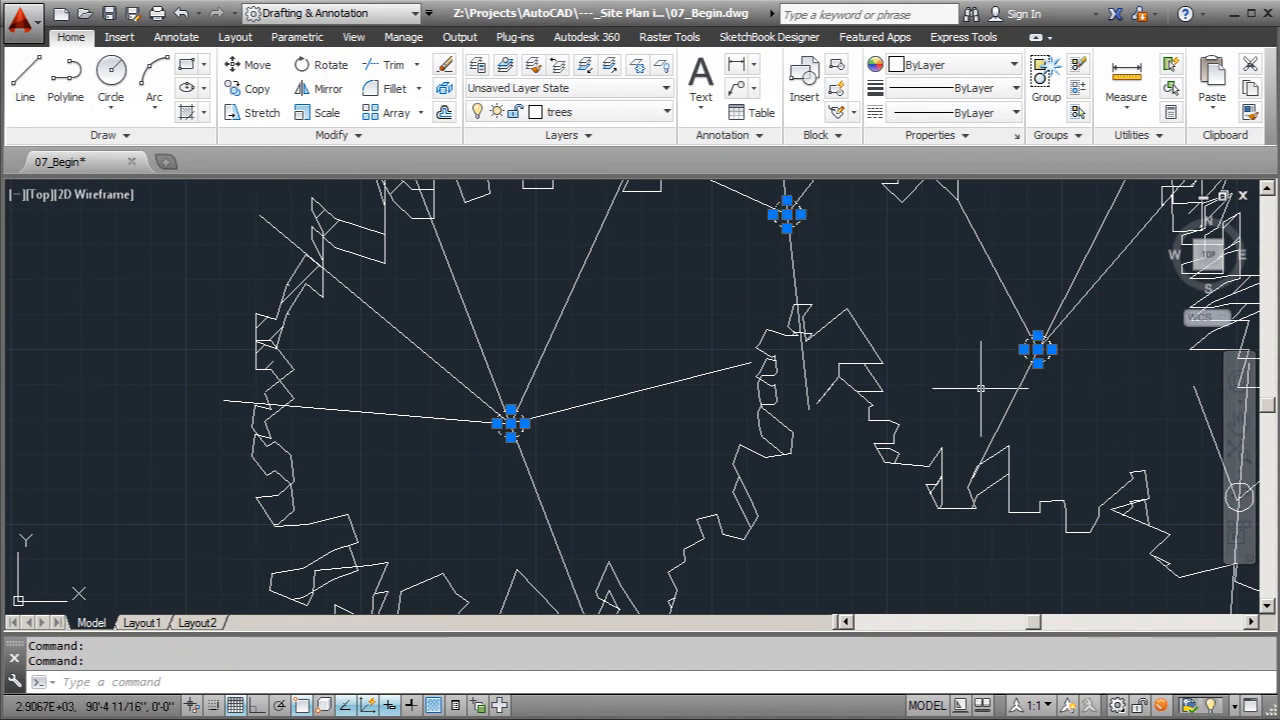
{"action": "scroll", "coordinate": [649, 358], "scroll_direction": "down", "scroll_amount": 4}
{"action": "scroll", "coordinate": [1064, 427], "scroll_direction": "up", "scroll_amount": 2}
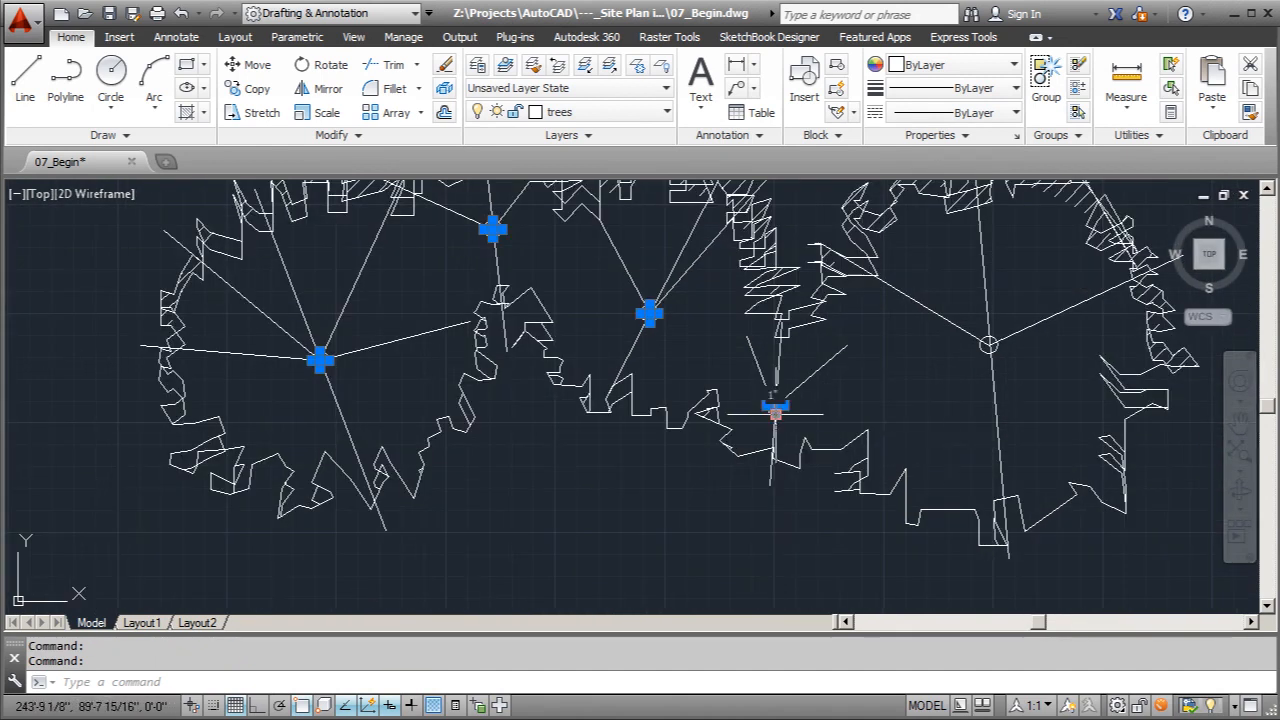
{"action": "scroll", "coordinate": [988, 345], "scroll_direction": "down", "scroll_amount": 2}
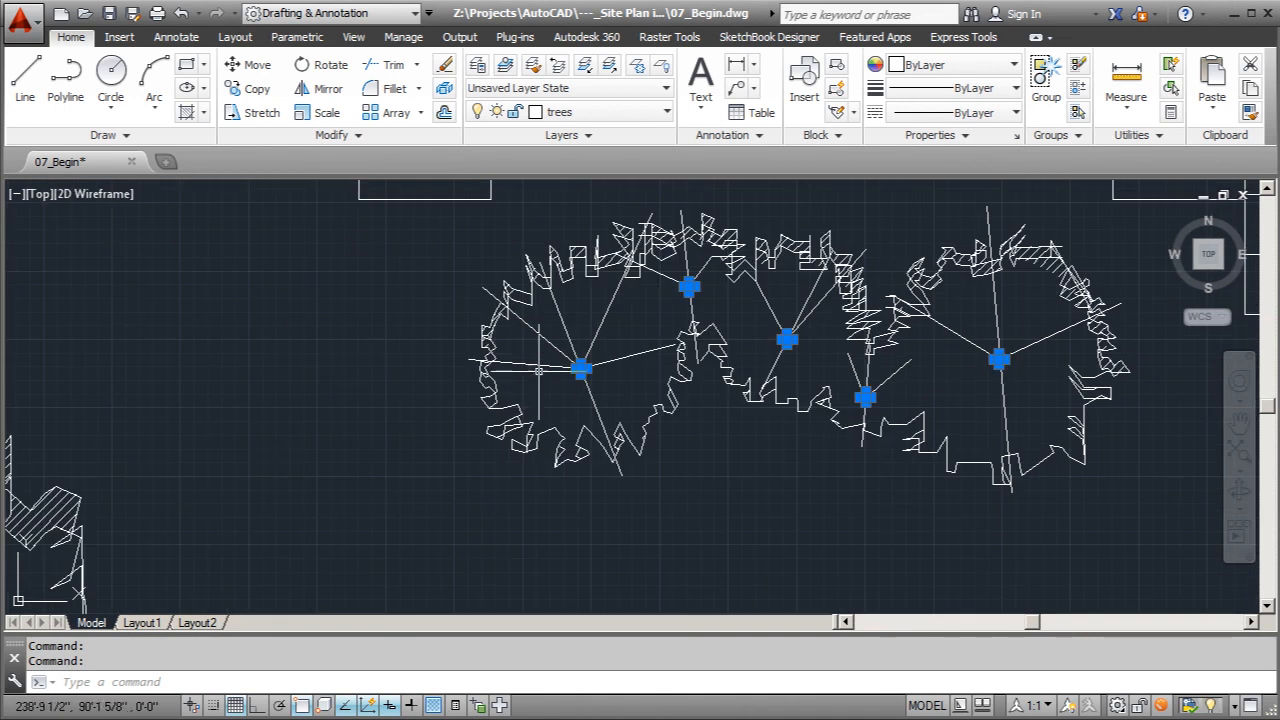
{"action": "key", "text": "Return"}
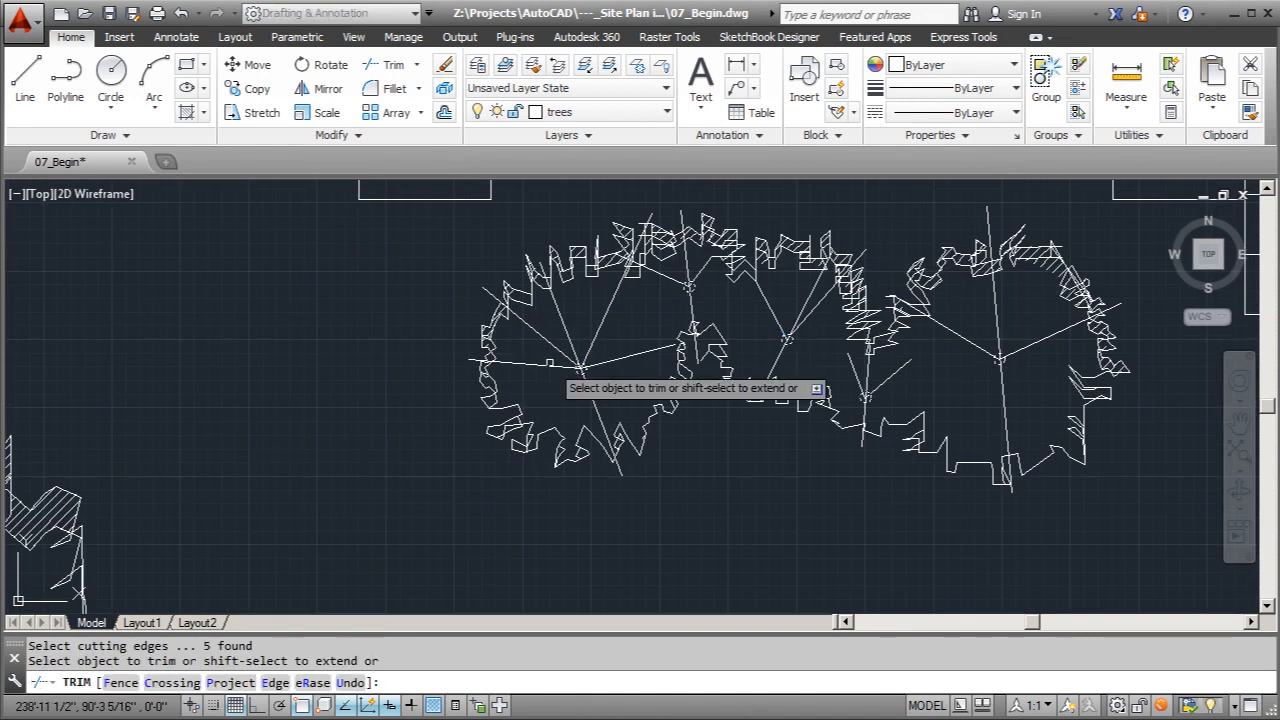
{"action": "scroll", "coordinate": [560, 375], "scroll_direction": "up", "scroll_amount": 6}
{"action": "left_click", "coordinate": [669, 312]}
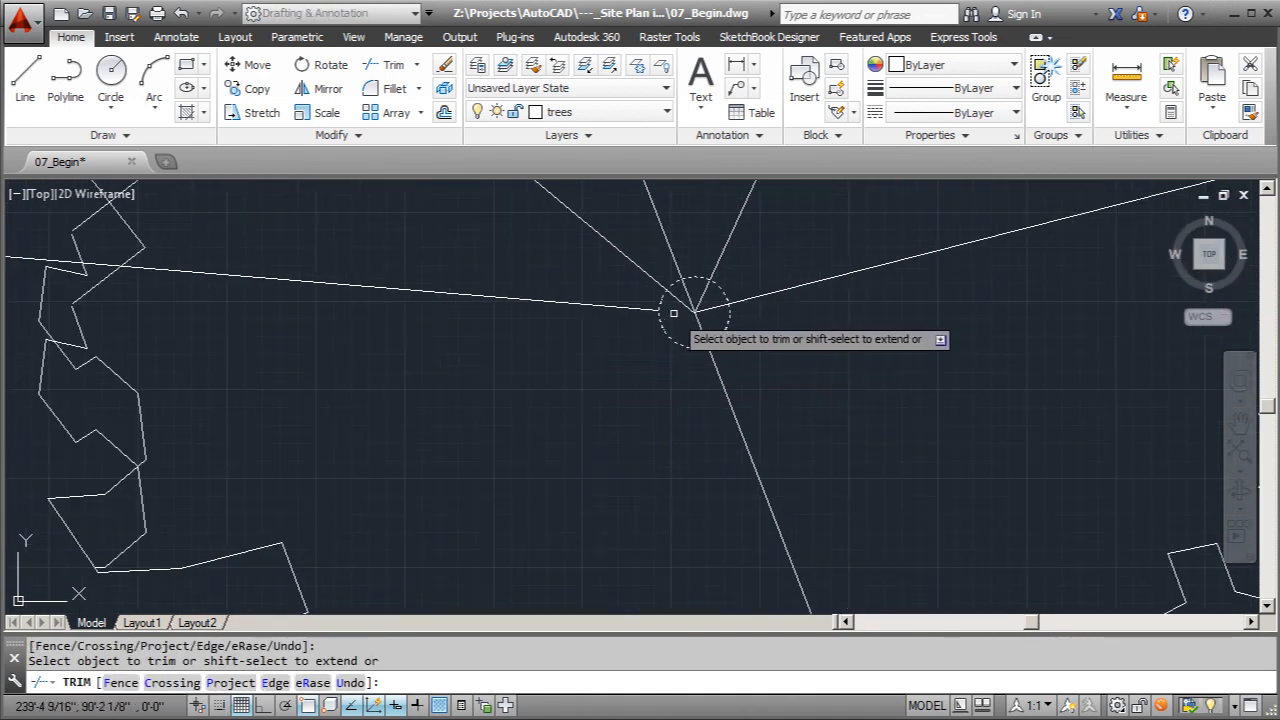
{"action": "left_click", "coordinate": [698, 324]}
{"action": "left_click", "coordinate": [705, 311]}
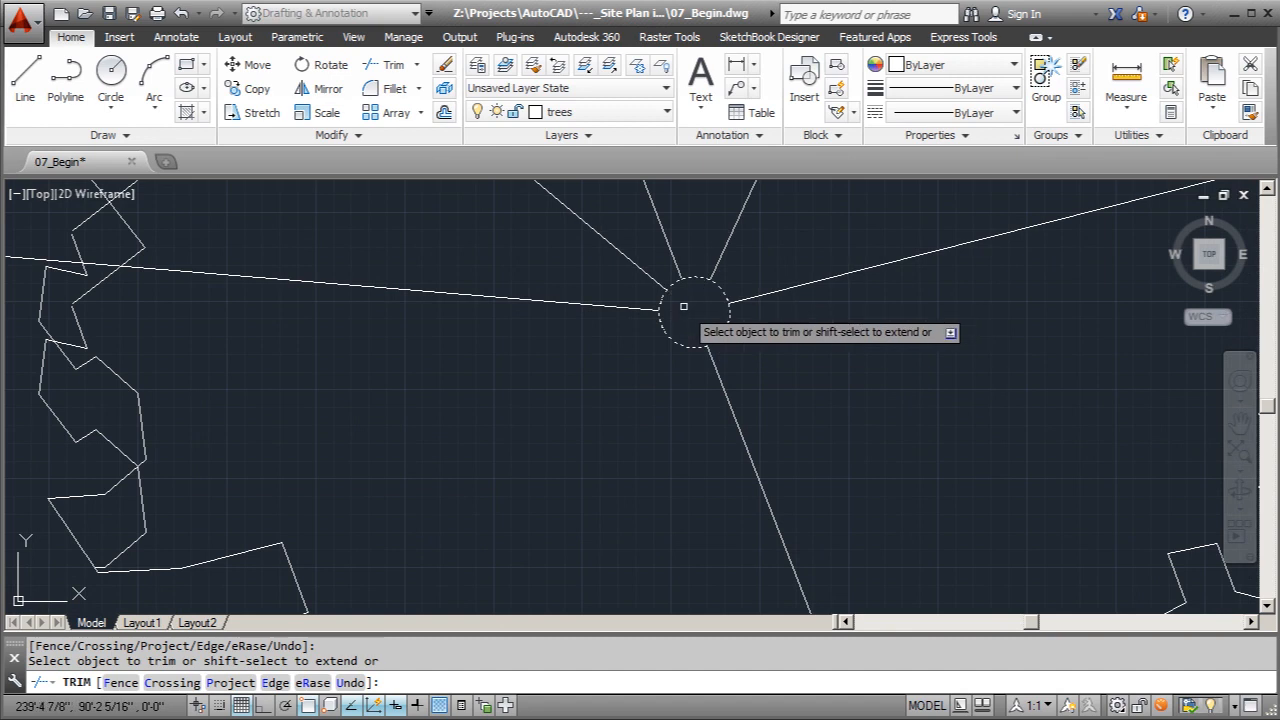
Trim the branch lines inside the trunk circles of the second and third shrubs
{"action": "scroll", "coordinate": [640, 320], "scroll_direction": "down", "scroll_amount": 4}
{"action": "scroll", "coordinate": [775, 290], "scroll_direction": "down", "scroll_amount": 2}
{"action": "scroll", "coordinate": [769, 270], "scroll_direction": "up", "scroll_amount": 6}
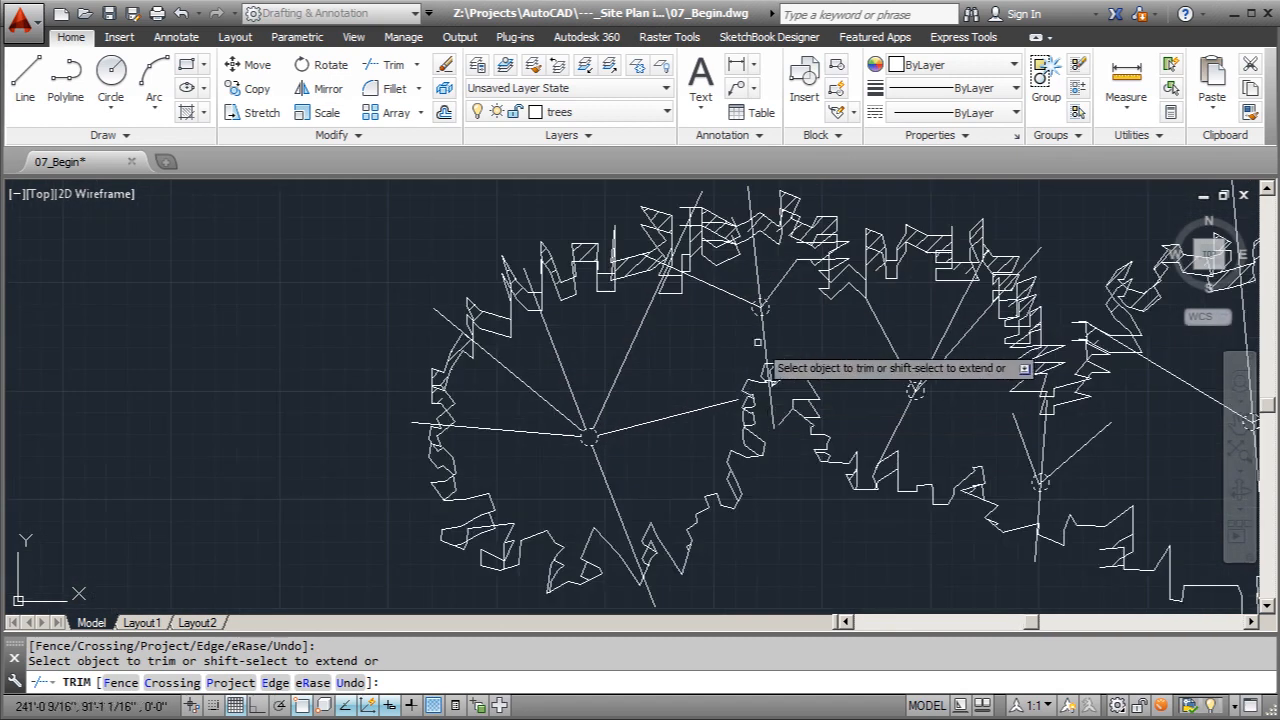
{"action": "scroll", "coordinate": [871, 486], "scroll_direction": "down", "scroll_amount": 3}
{"action": "scroll", "coordinate": [920, 400], "scroll_direction": "up", "scroll_amount": 4}
{"action": "left_click", "coordinate": [920, 405]}
{"action": "left_click", "coordinate": [936, 393]}
{"action": "left_click", "coordinate": [929, 391]}
{"action": "left_click", "coordinate": [917, 395]}
{"action": "left_click", "coordinate": [917, 404]}
Trim the branch lines inside the fourth trunk circle, at the low junction beside the large right shrub
{"action": "scroll", "coordinate": [911, 482], "scroll_direction": "down", "scroll_amount": 3}
{"action": "scroll", "coordinate": [860, 400], "scroll_direction": "up", "scroll_amount": 2}
{"action": "scroll", "coordinate": [911, 482], "scroll_direction": "down", "scroll_amount": 2}
{"action": "scroll", "coordinate": [998, 487], "scroll_direction": "up", "scroll_amount": 3}
{"action": "left_click", "coordinate": [955, 476]}
{"action": "left_click", "coordinate": [939, 465]}
{"action": "left_click", "coordinate": [929, 476]}
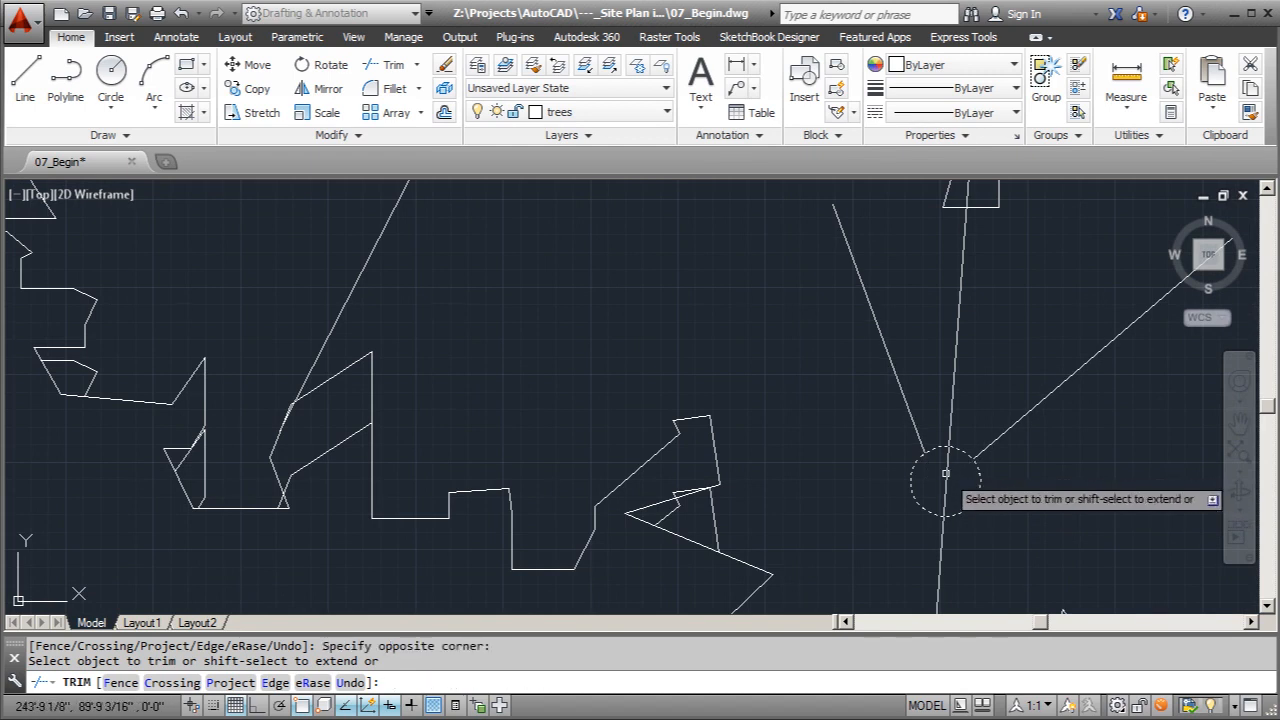
Trim the branch lines inside the trunk circle of the large rightmost shrub and end the trimming
{"action": "scroll", "coordinate": [943, 482], "scroll_direction": "down", "scroll_amount": 3}
{"action": "scroll", "coordinate": [921, 310], "scroll_direction": "up", "scroll_amount": 3}
{"action": "scroll", "coordinate": [921, 306], "scroll_direction": "up", "scroll_amount": 3}
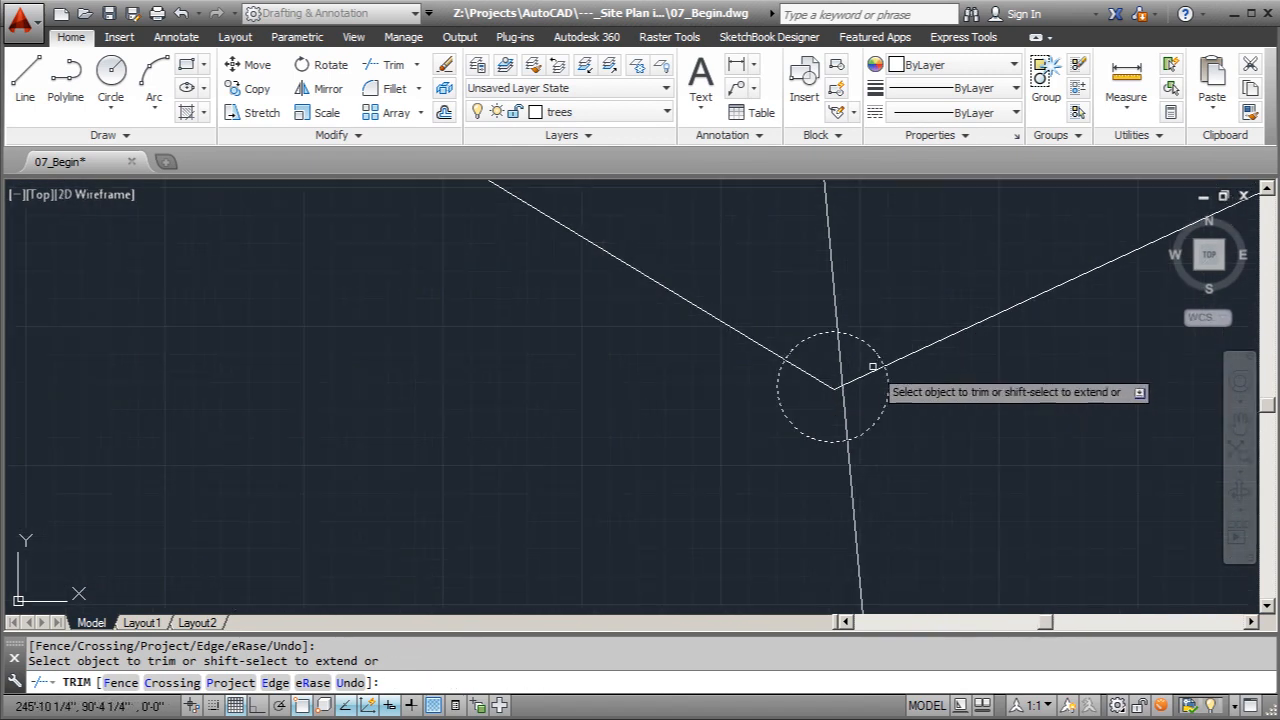
{"action": "left_click", "coordinate": [845, 374]}
{"action": "left_click", "coordinate": [822, 390]}
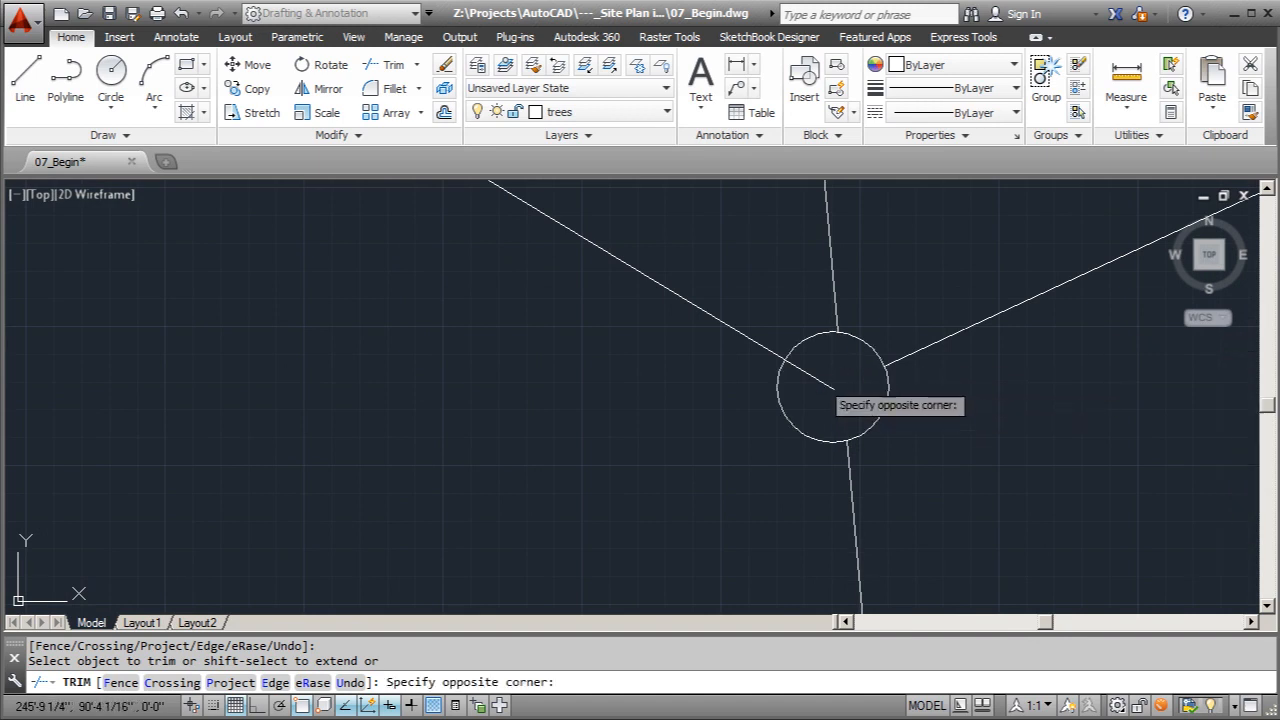
{"action": "key", "text": "Escape"}
{"action": "scroll", "coordinate": [822, 372], "scroll_direction": "down", "scroll_amount": 5}
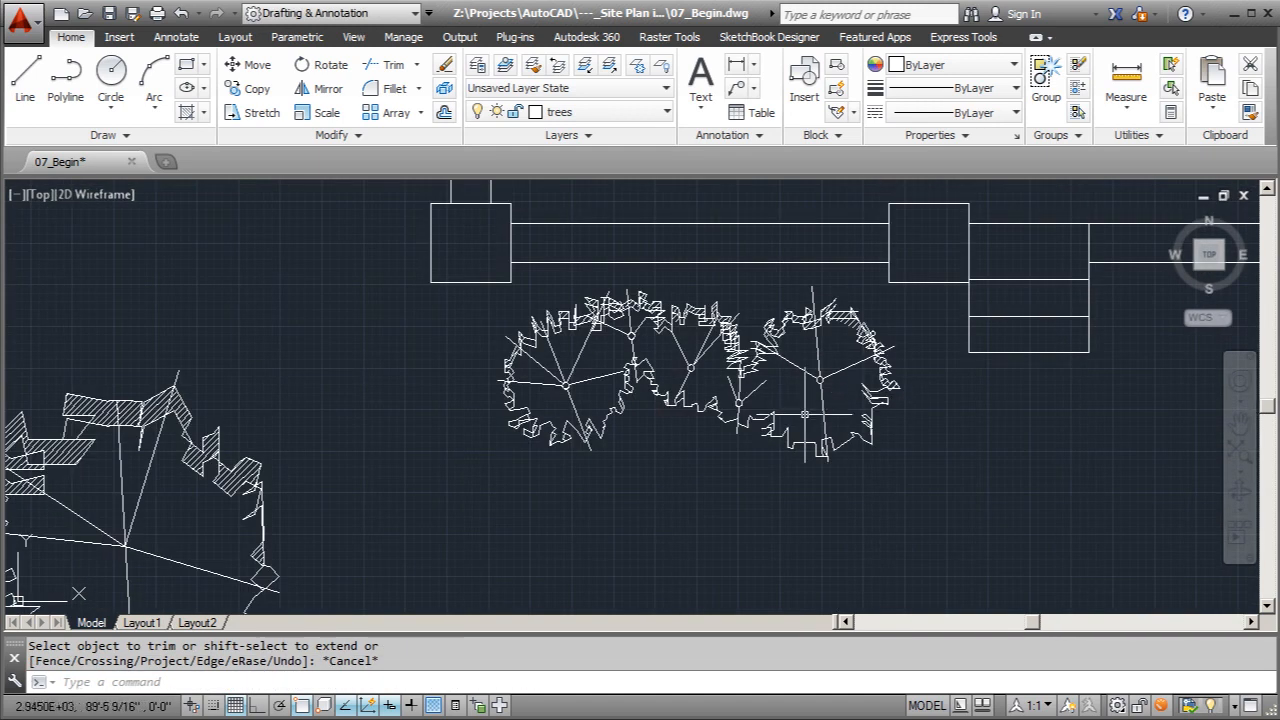
Check the available layers and assign the whole row of shrubs in front of the house to the shrubs layer
{"action": "scroll", "coordinate": [825, 370], "scroll_direction": "down", "scroll_amount": 2}
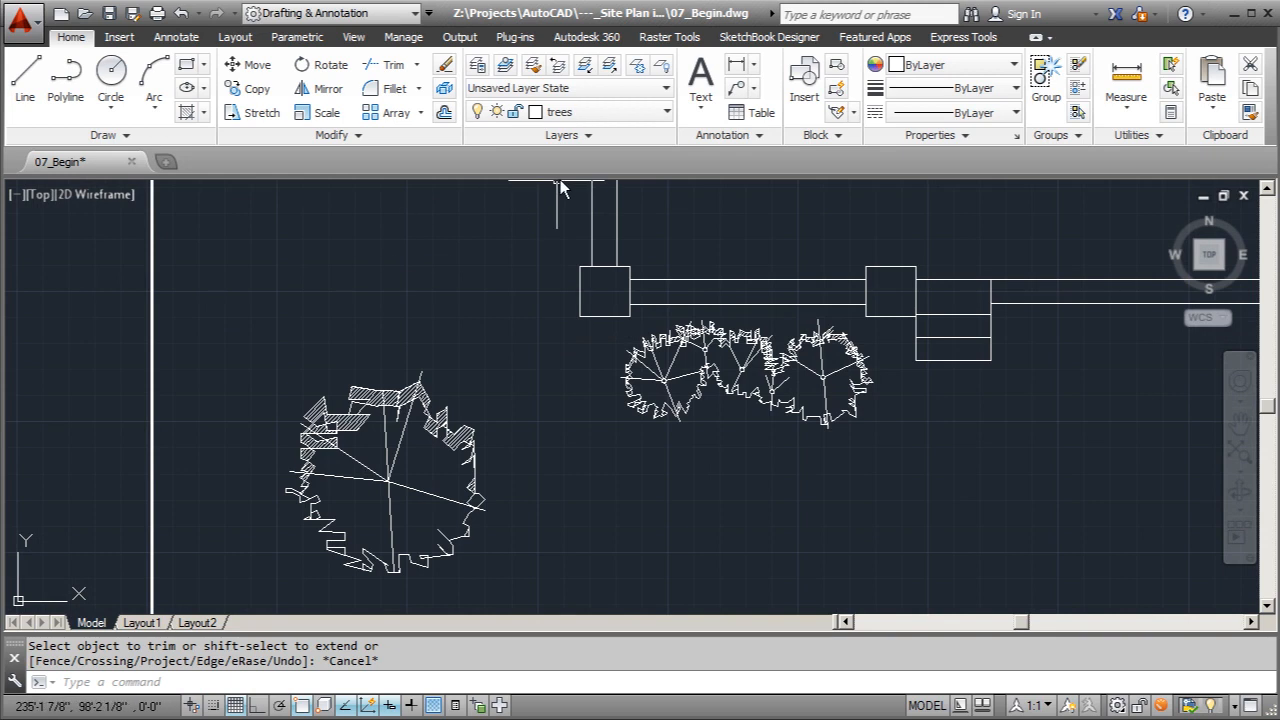
{"action": "left_click", "coordinate": [476, 68]}
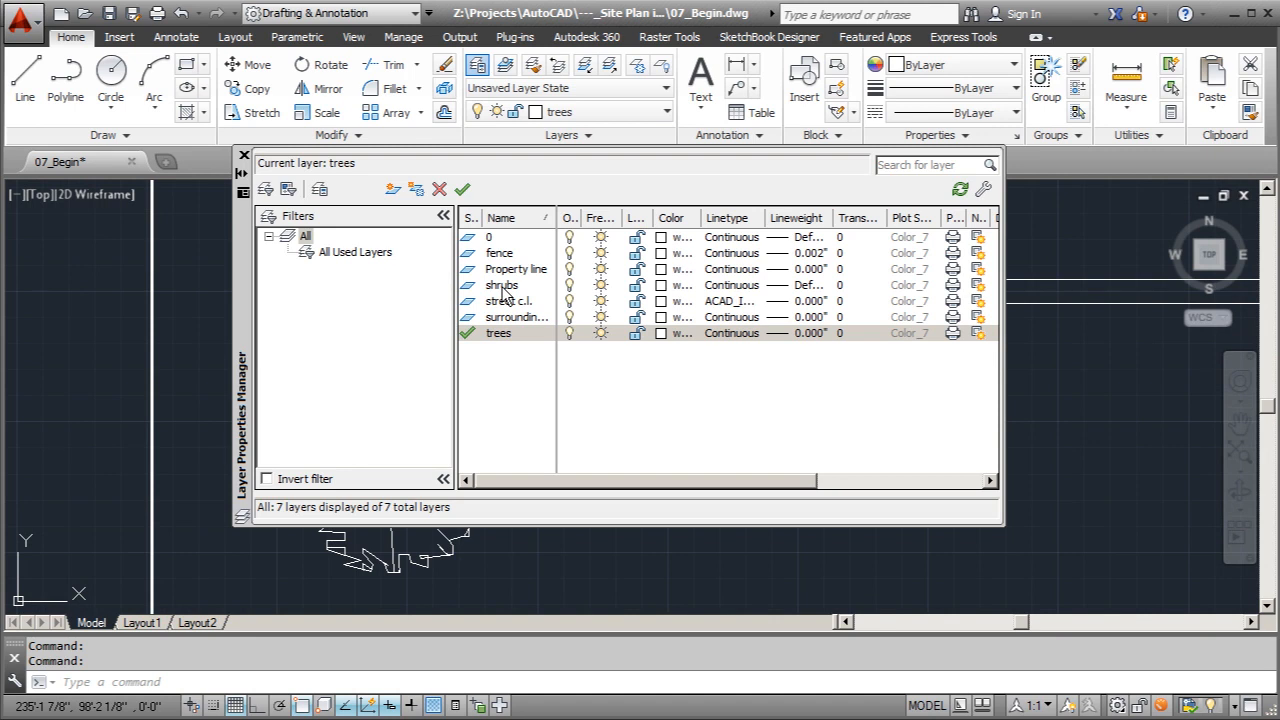
{"action": "left_click", "coordinate": [243, 155]}
{"action": "left_click", "coordinate": [597, 322]}
{"action": "left_click", "coordinate": [894, 434]}
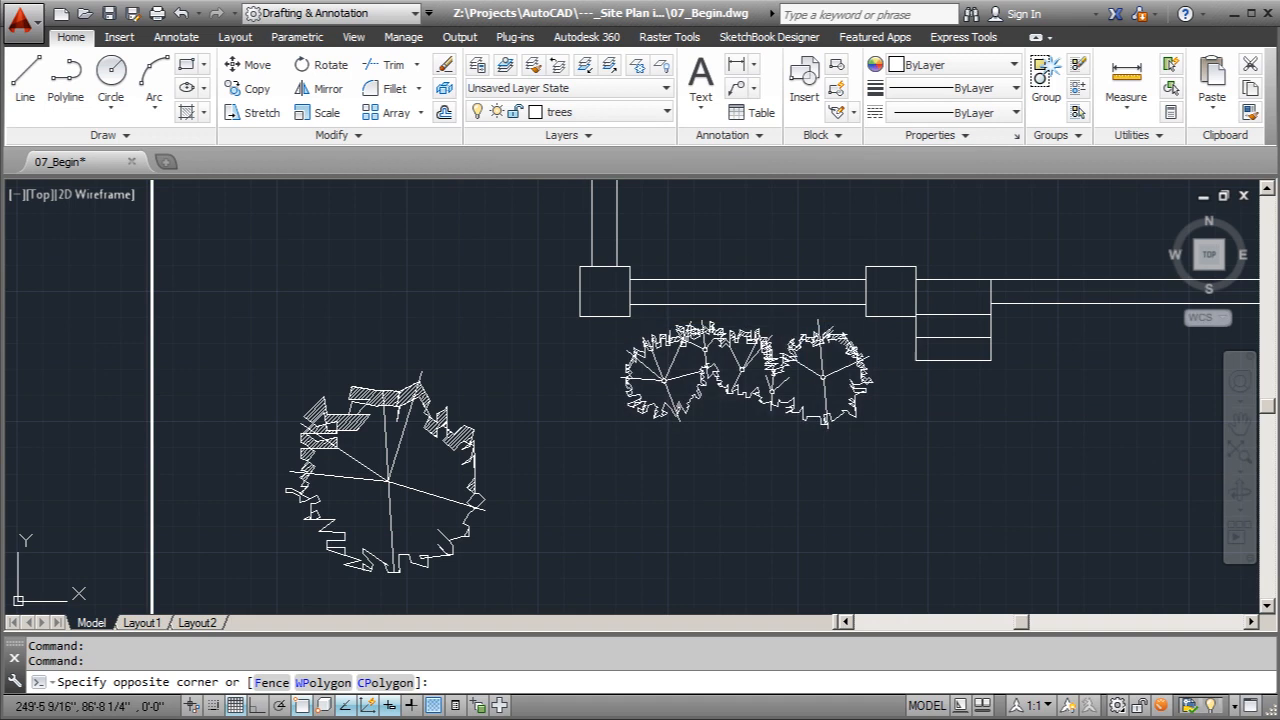
{"action": "left_click", "coordinate": [656, 308]}
{"action": "left_click", "coordinate": [861, 467]}
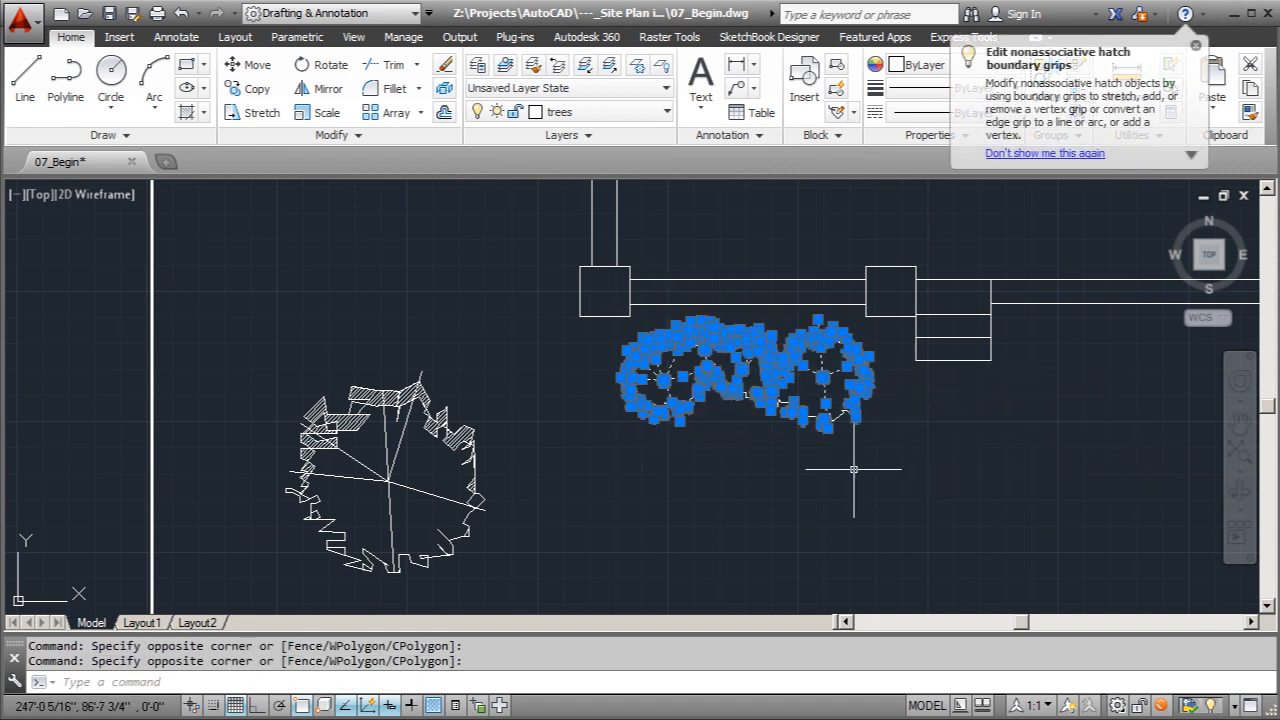
{"action": "left_click", "coordinate": [615, 112]}
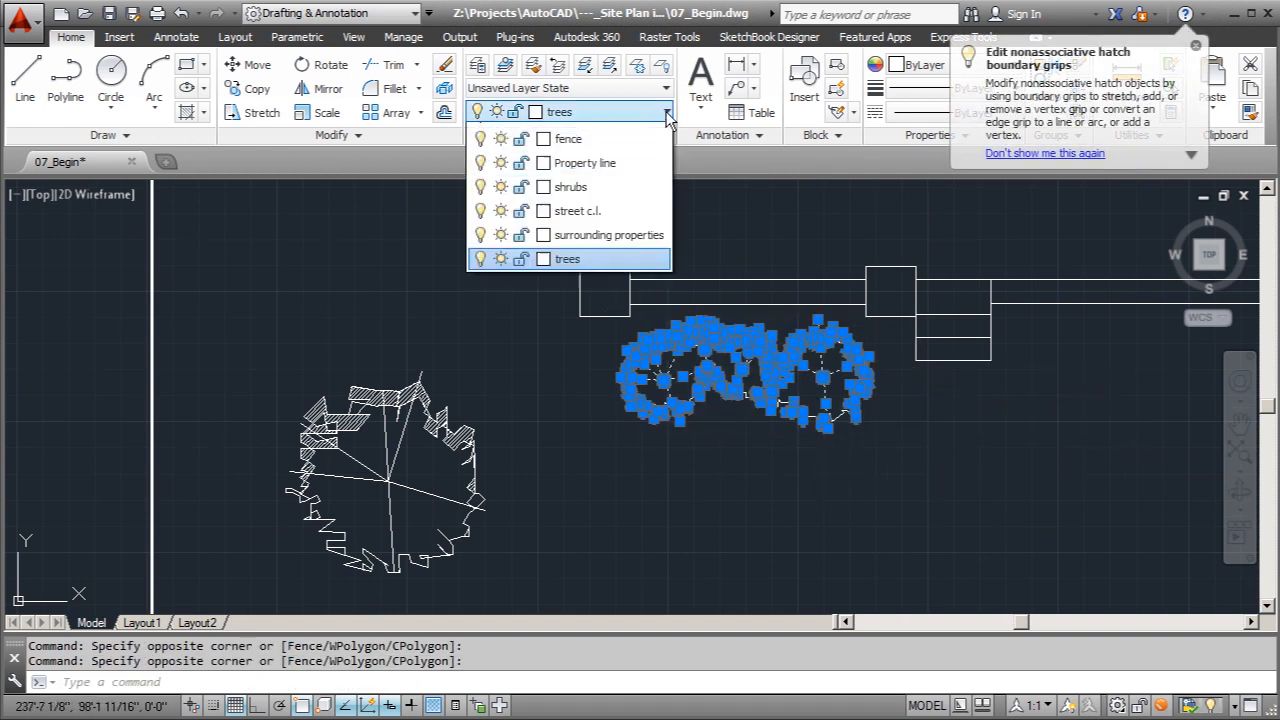
{"action": "left_click", "coordinate": [590, 207]}
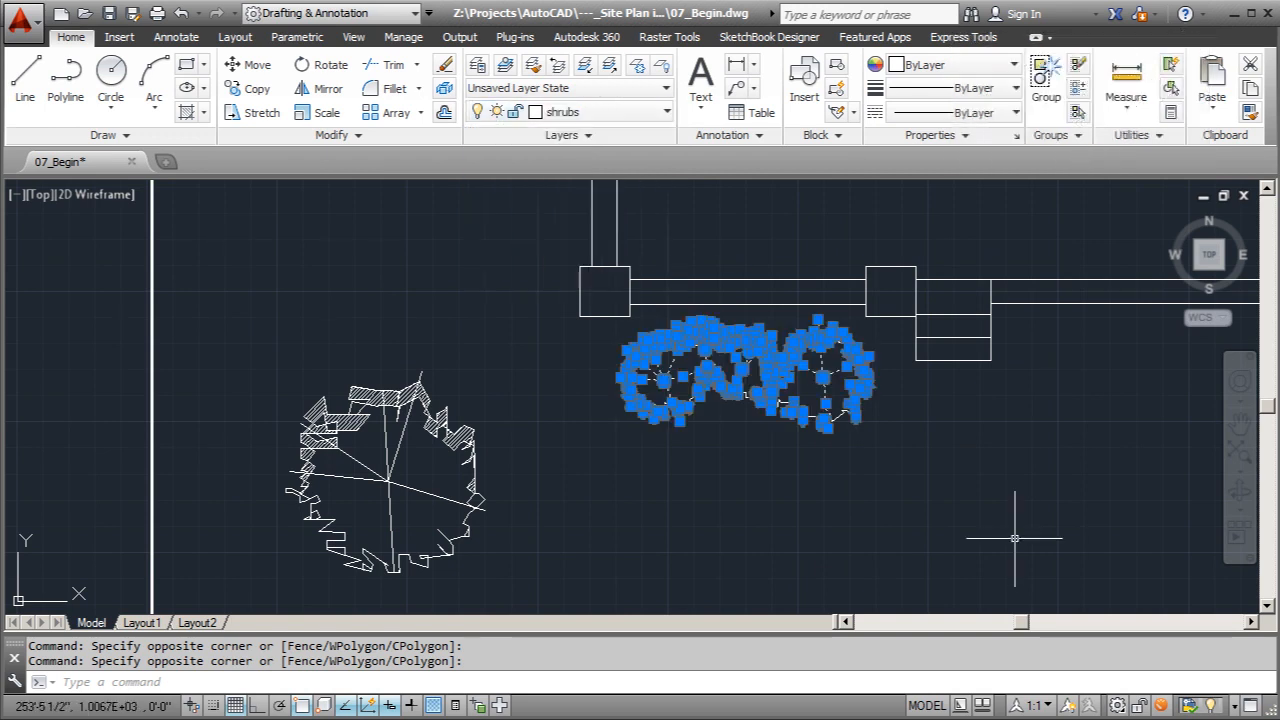
{"action": "key", "text": "Escape"}
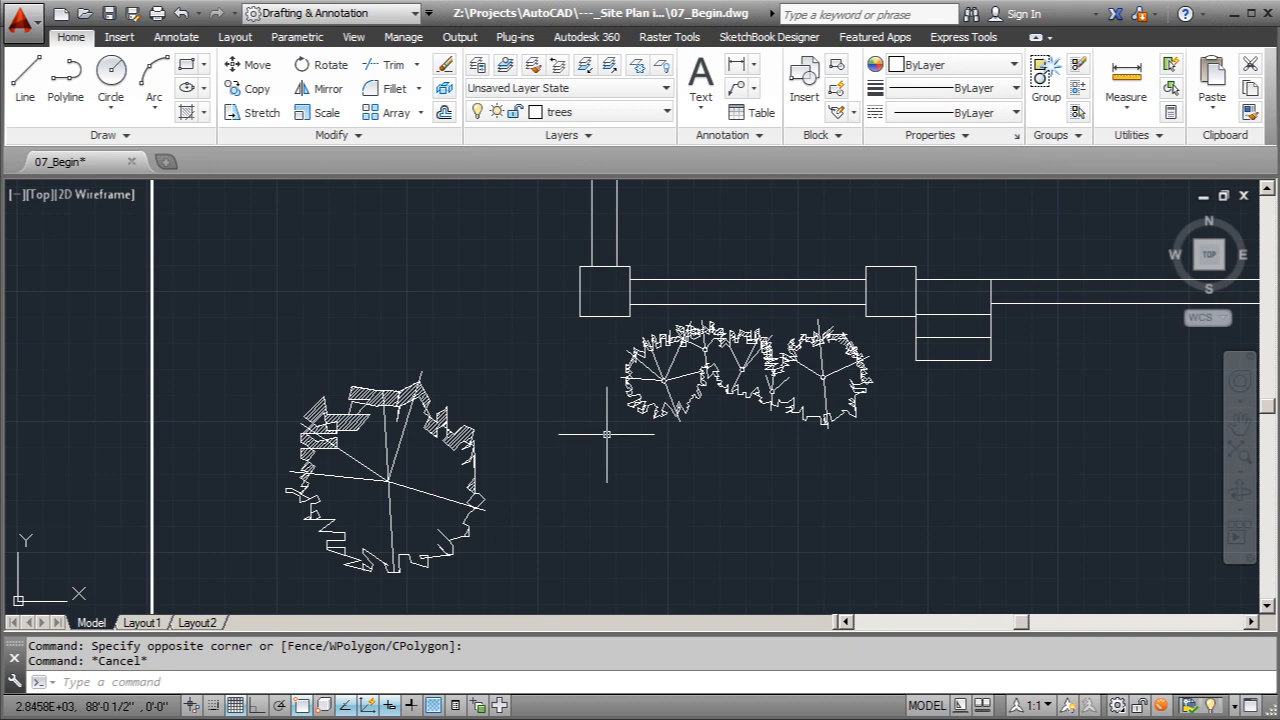
Copy the row of shrubs about 15'-10" to the right, in front of the house wall beyond the entrance steps
{"action": "scroll", "coordinate": [612, 431], "scroll_direction": "down", "scroll_amount": 1}
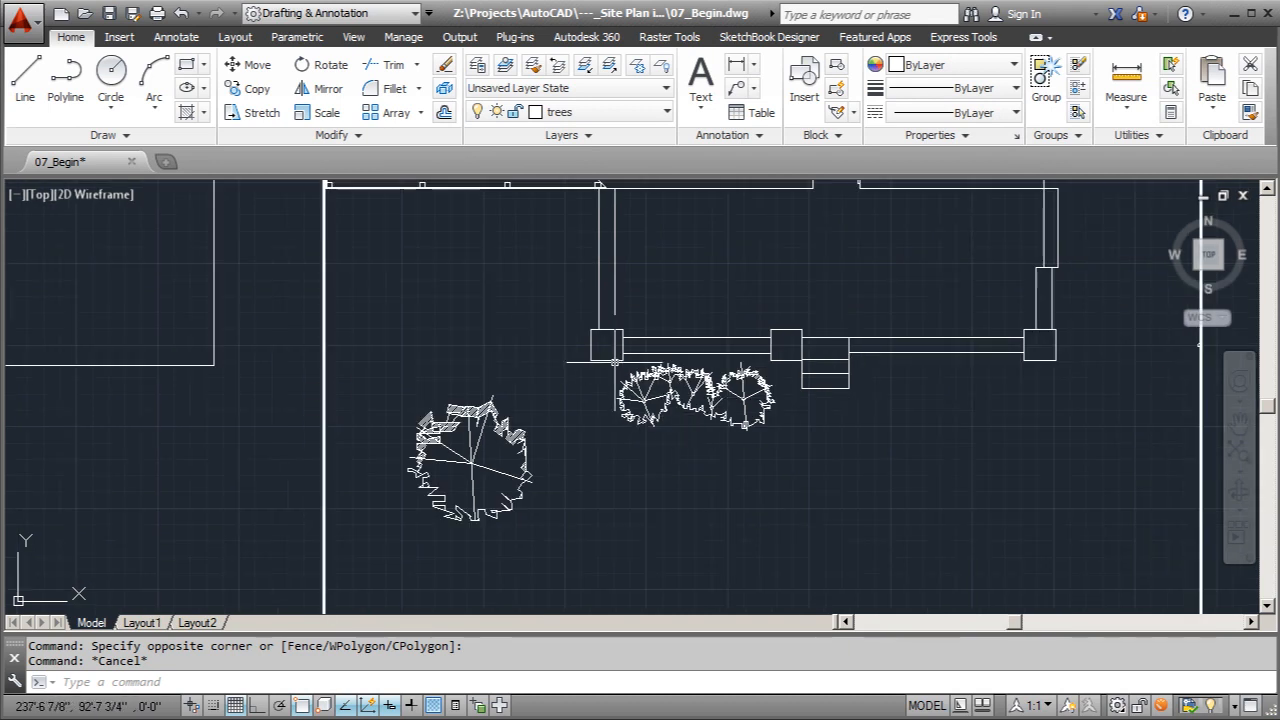
{"action": "scroll", "coordinate": [615, 361], "scroll_direction": "up", "scroll_amount": 4}
{"action": "left_click", "coordinate": [570, 364]}
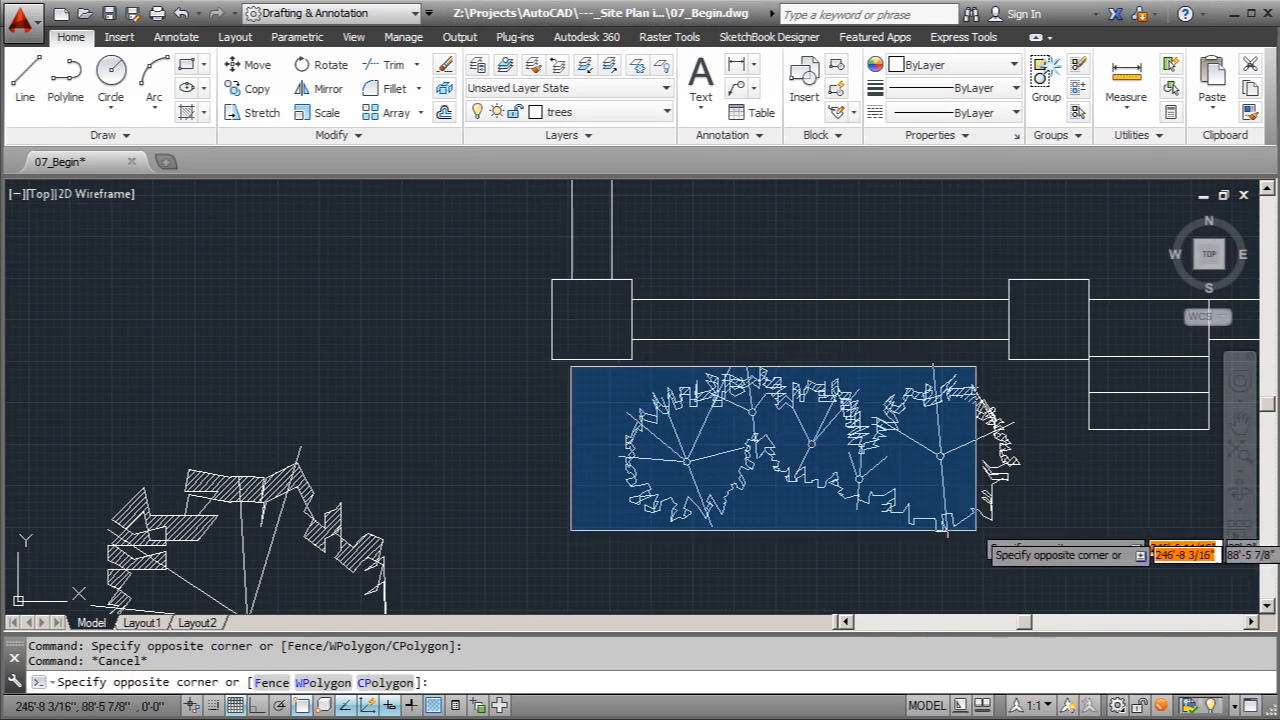
{"action": "left_click", "coordinate": [1044, 572]}
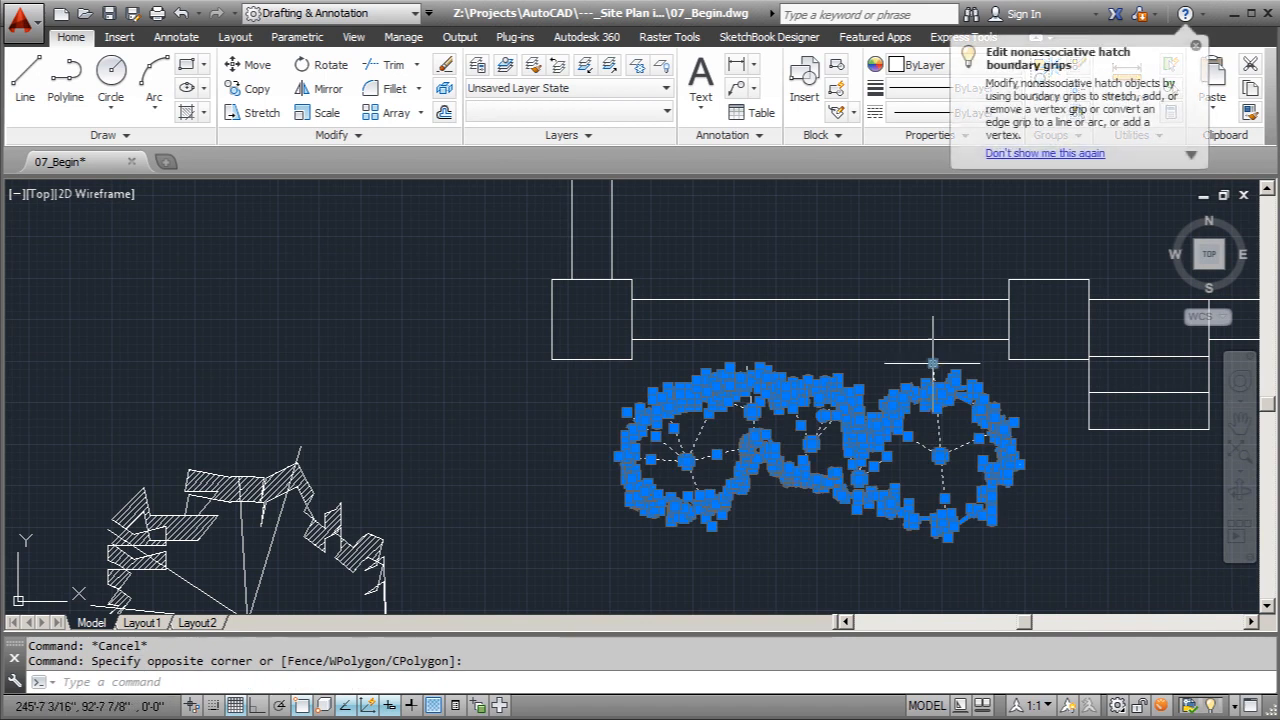
{"action": "left_click", "coordinate": [672, 352]}
{"action": "left_click", "coordinate": [1018, 518]}
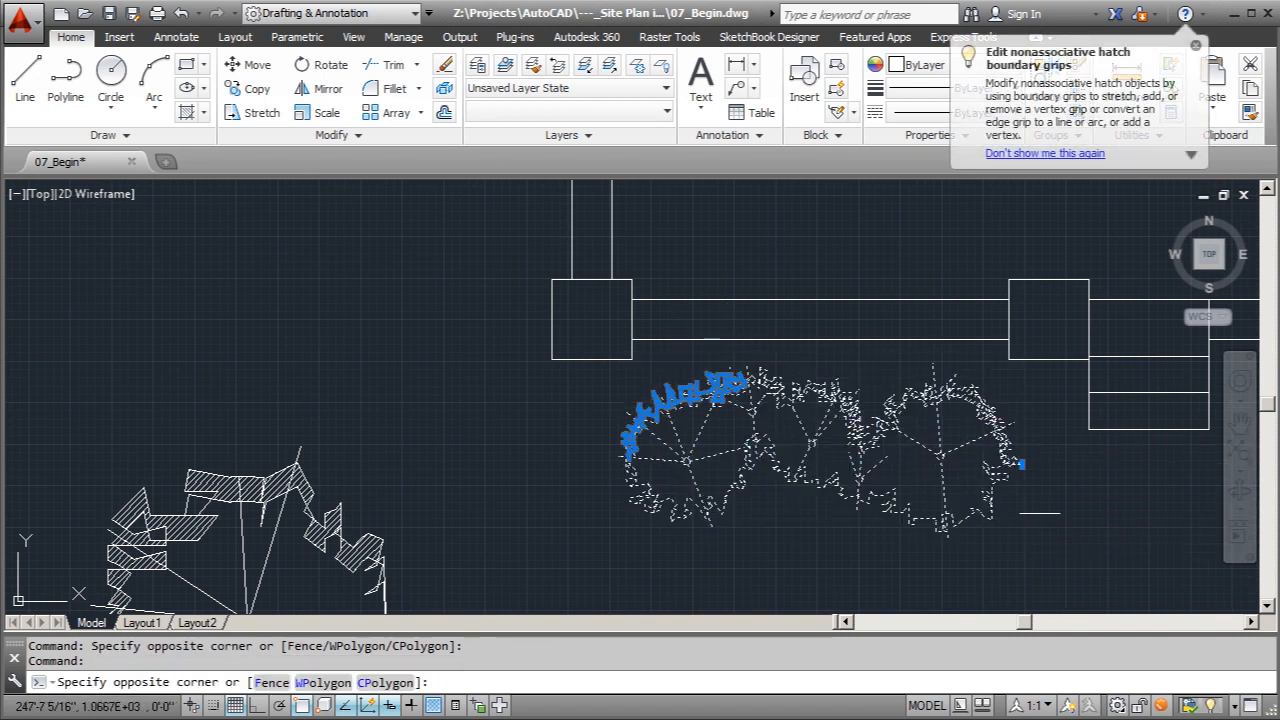
{"action": "left_click", "coordinate": [265, 95]}
{"action": "scroll", "coordinate": [240, 285], "scroll_direction": "down", "scroll_amount": 2}
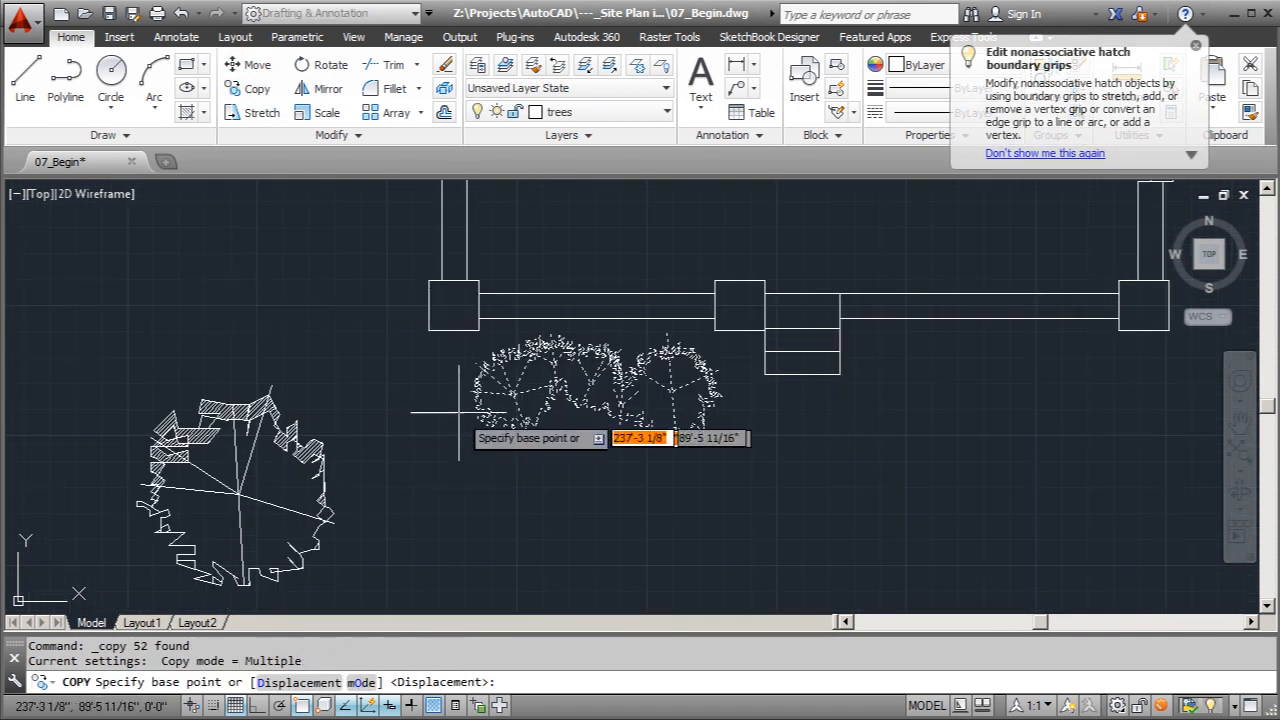
{"action": "left_click", "coordinate": [672, 390]}
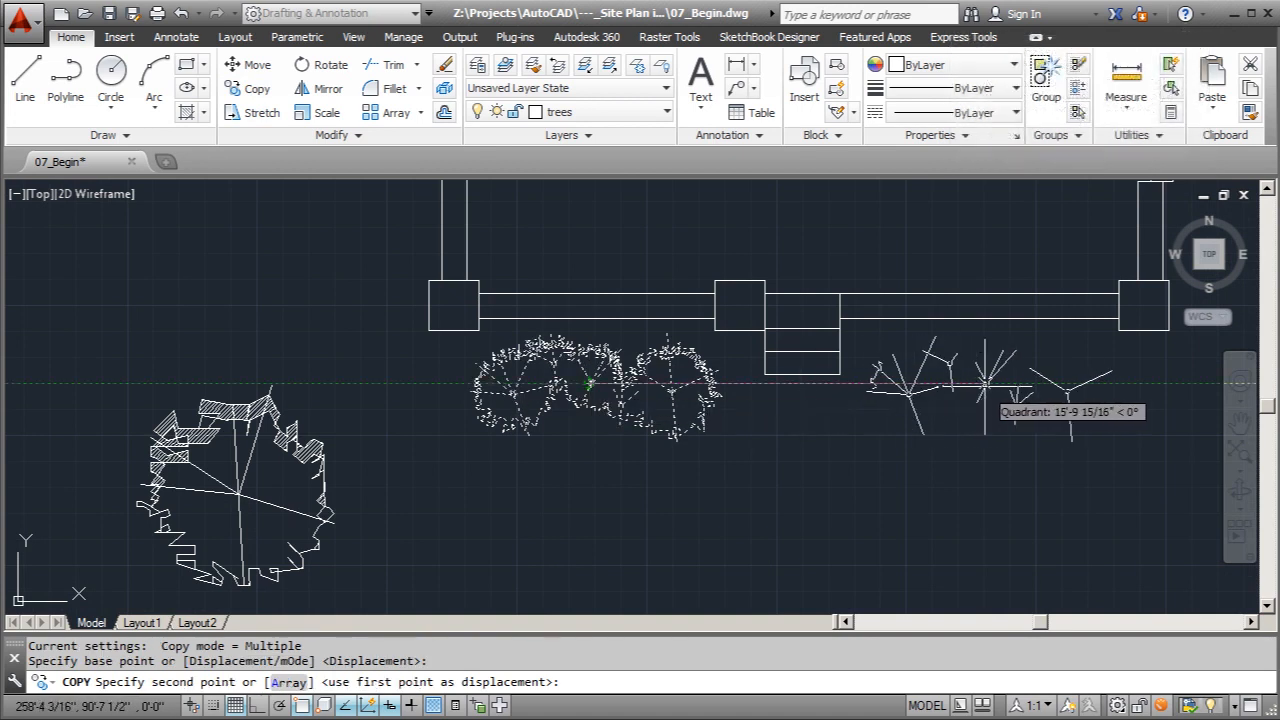
{"action": "left_click", "coordinate": [1070, 392]}
{"action": "key", "text": "Escape"}
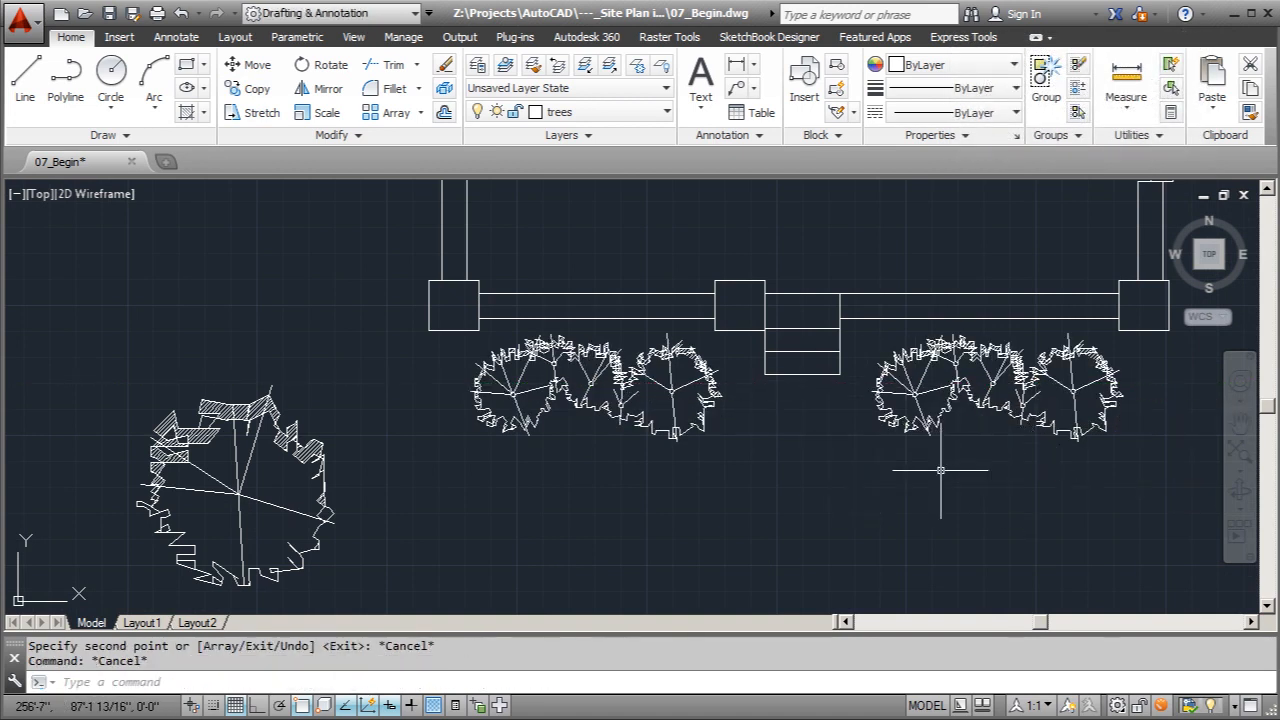
{"action": "scroll", "coordinate": [700, 447], "scroll_direction": "down", "scroll_amount": 5}
{"action": "scroll", "coordinate": [745, 465], "scroll_direction": "down", "scroll_amount": 2}
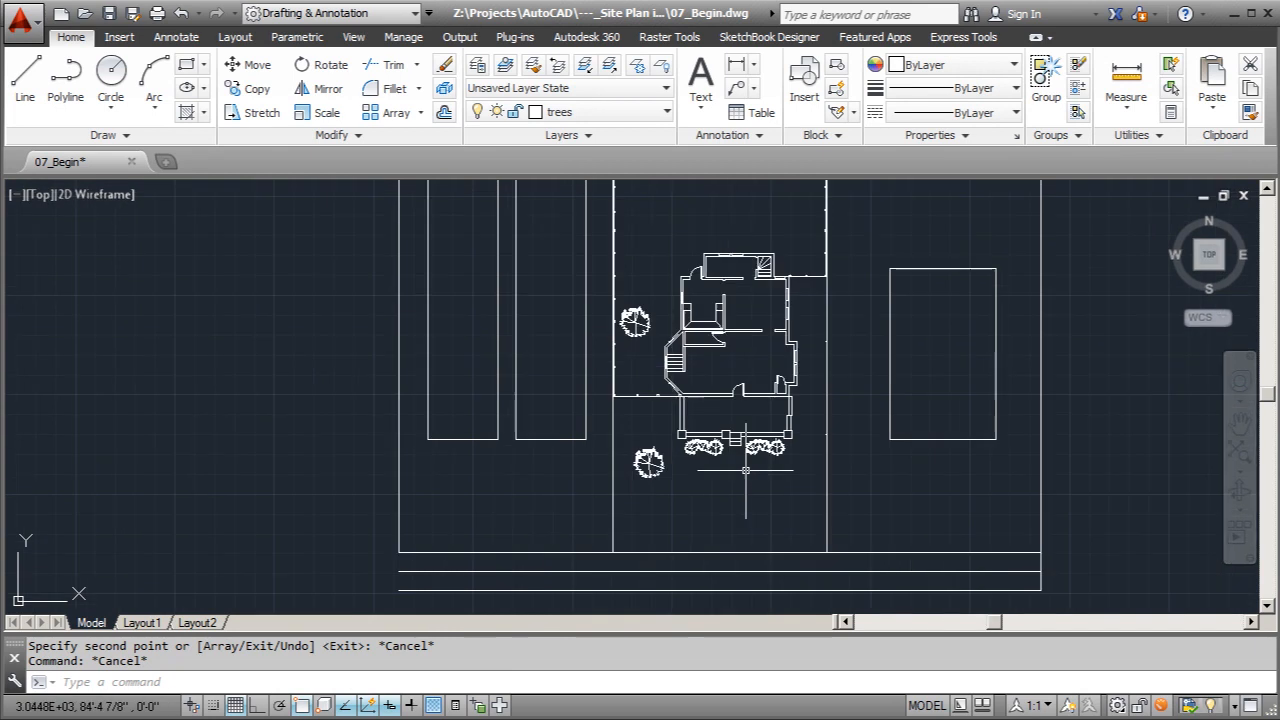